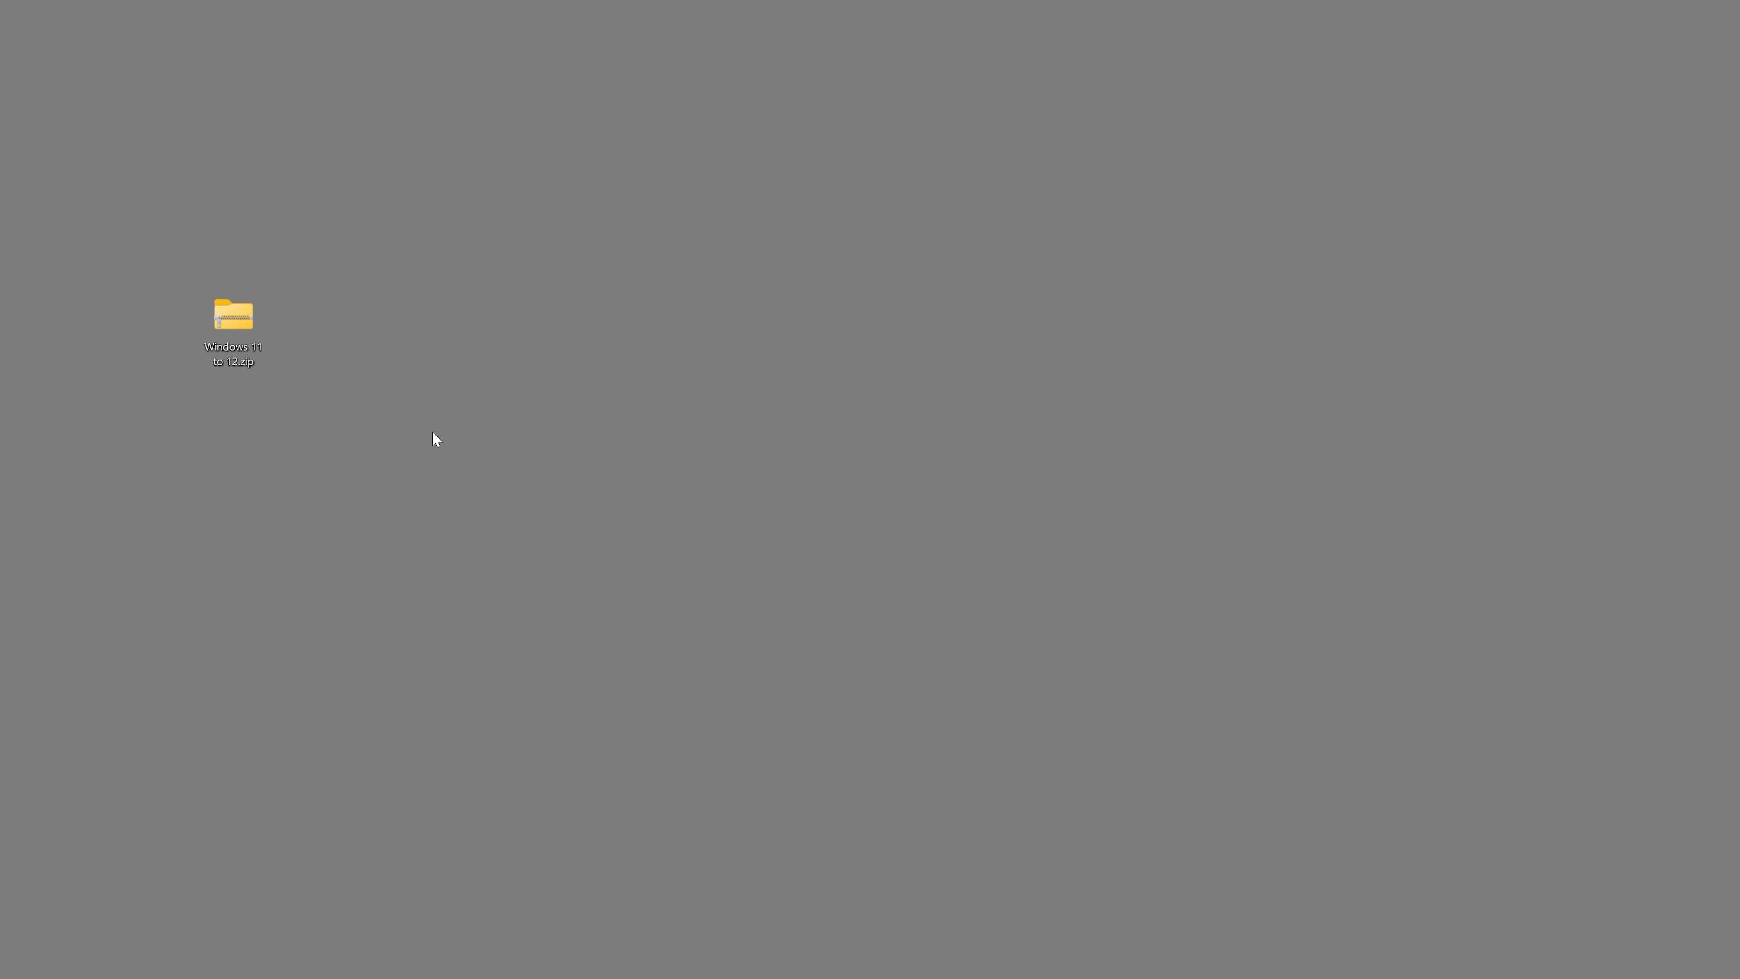
Copy the "Windows 11 to 12" folder out of the zip archive onto Local Disk (D:)
{"action": "double_click", "coordinate": [237, 340]}
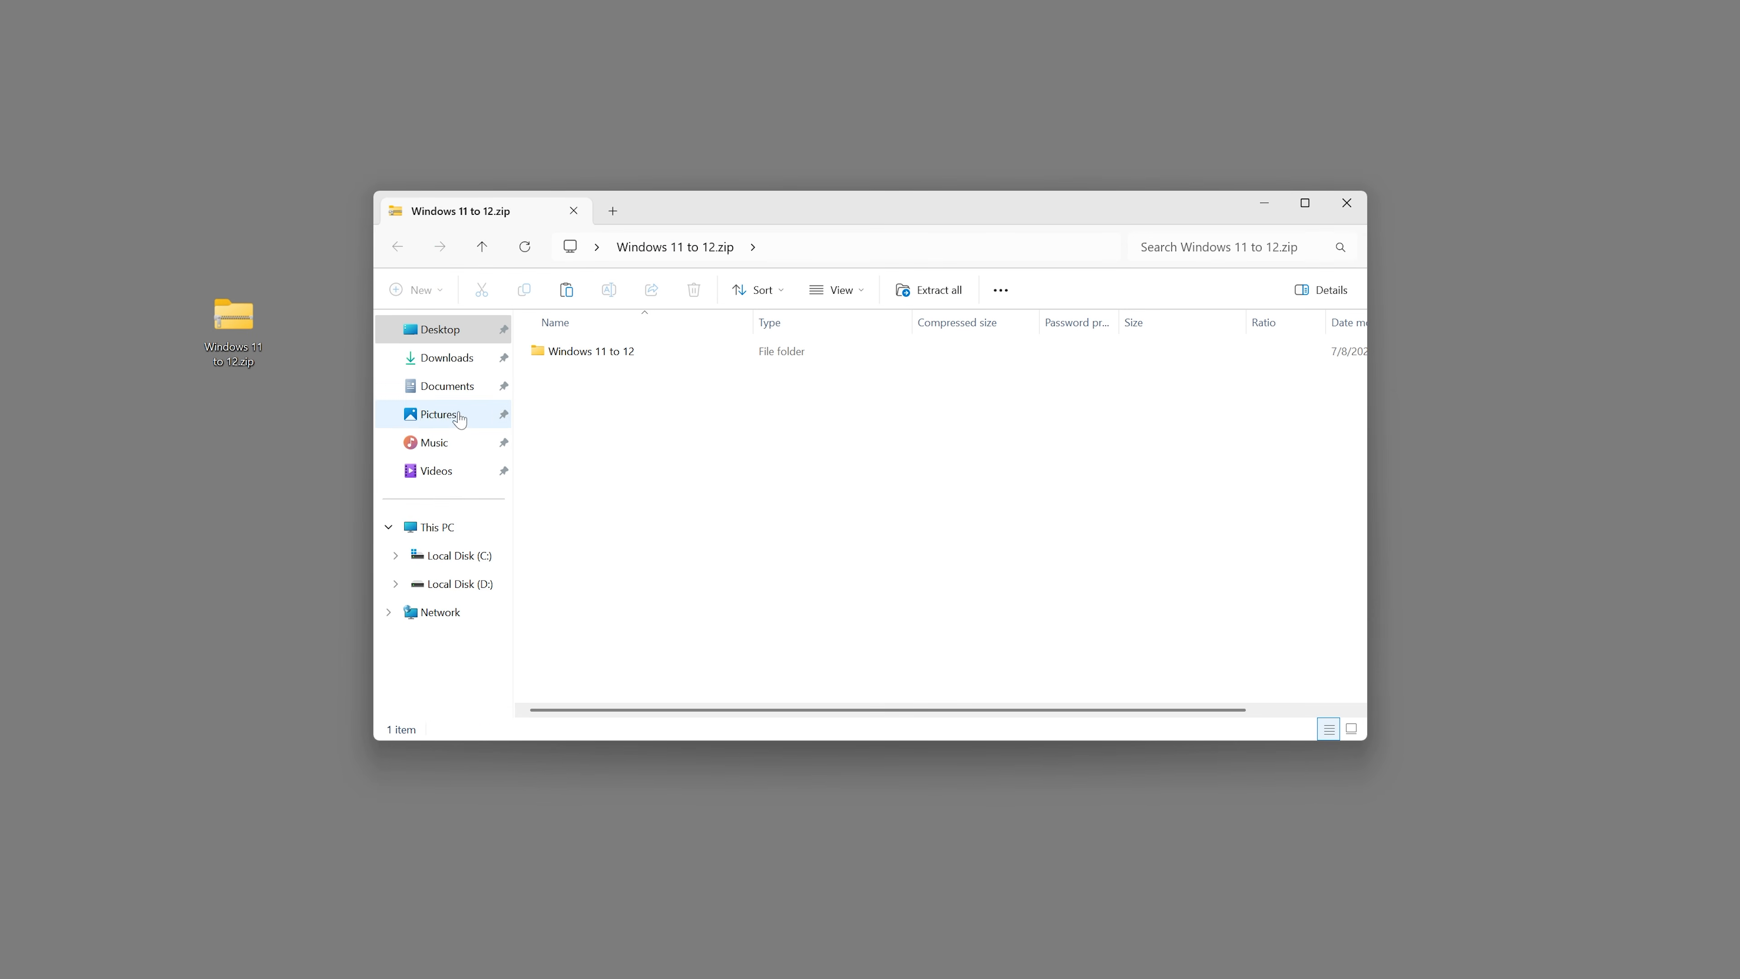
{"action": "right_click", "coordinate": [589, 358]}
{"action": "left_click", "coordinate": [613, 414]}
{"action": "left_click", "coordinate": [460, 584]}
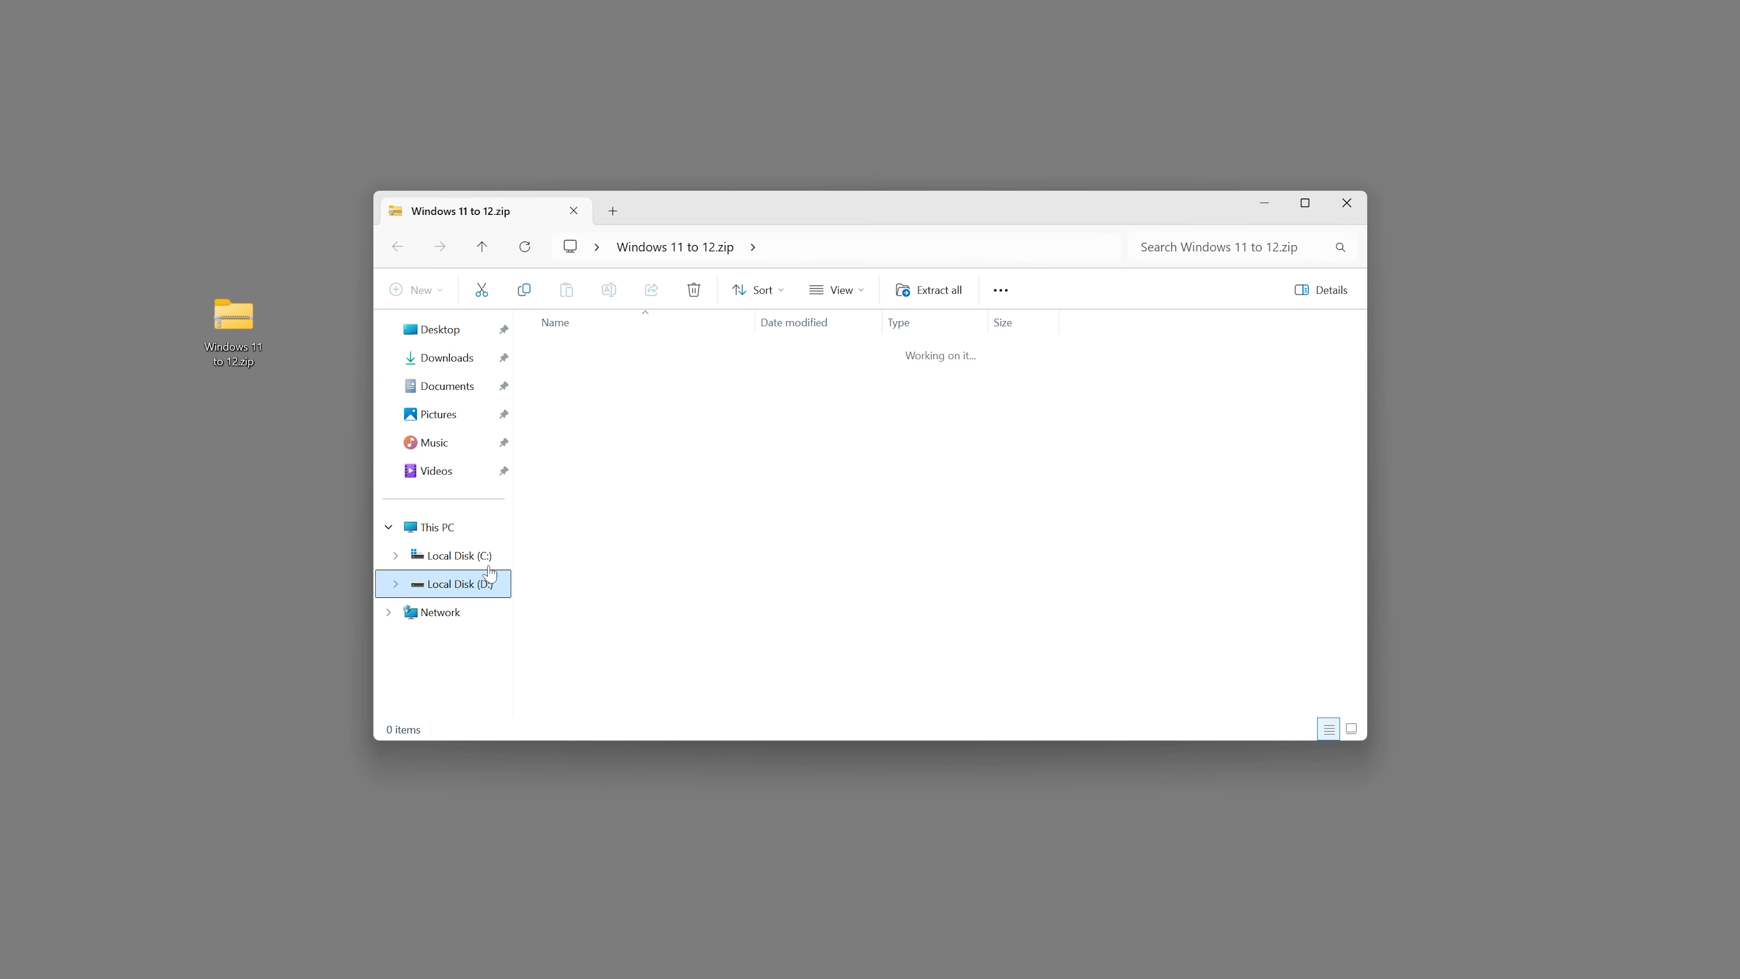
{"action": "right_click", "coordinate": [607, 556]}
{"action": "left_click", "coordinate": [635, 583]}
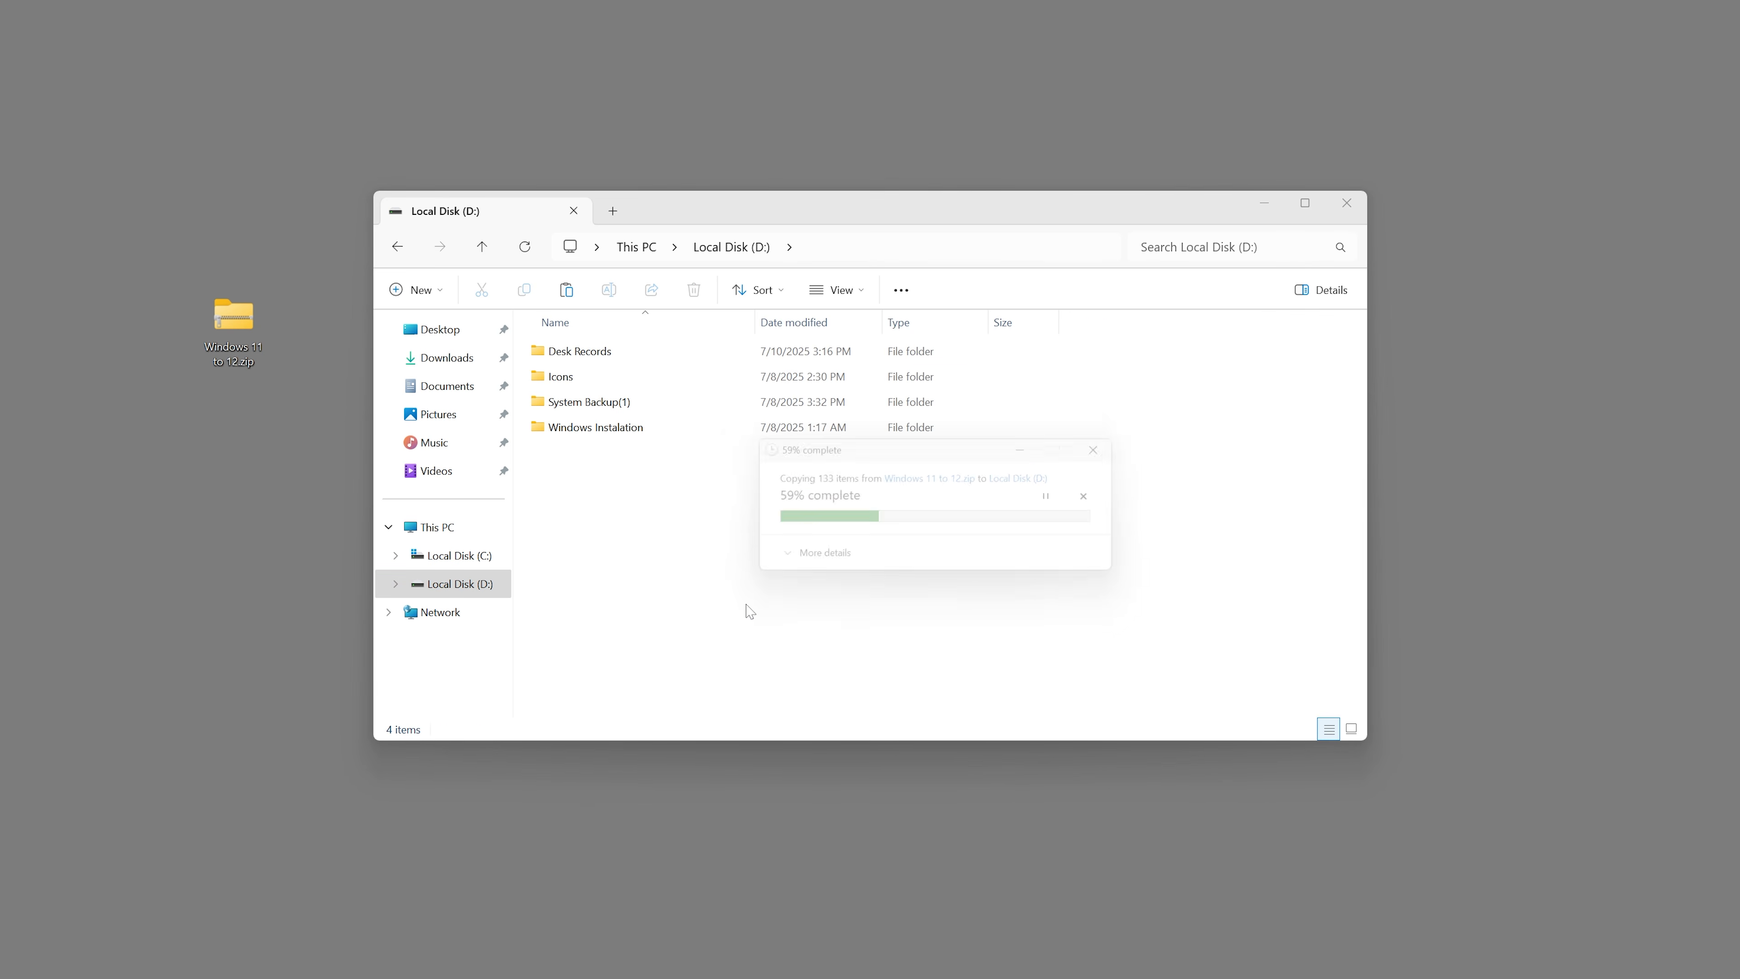
Set 15.jpg from the copied folder's "1. Nature Wallpapers" subfolder as the desktop background
{"action": "double_click", "coordinate": [603, 452]}
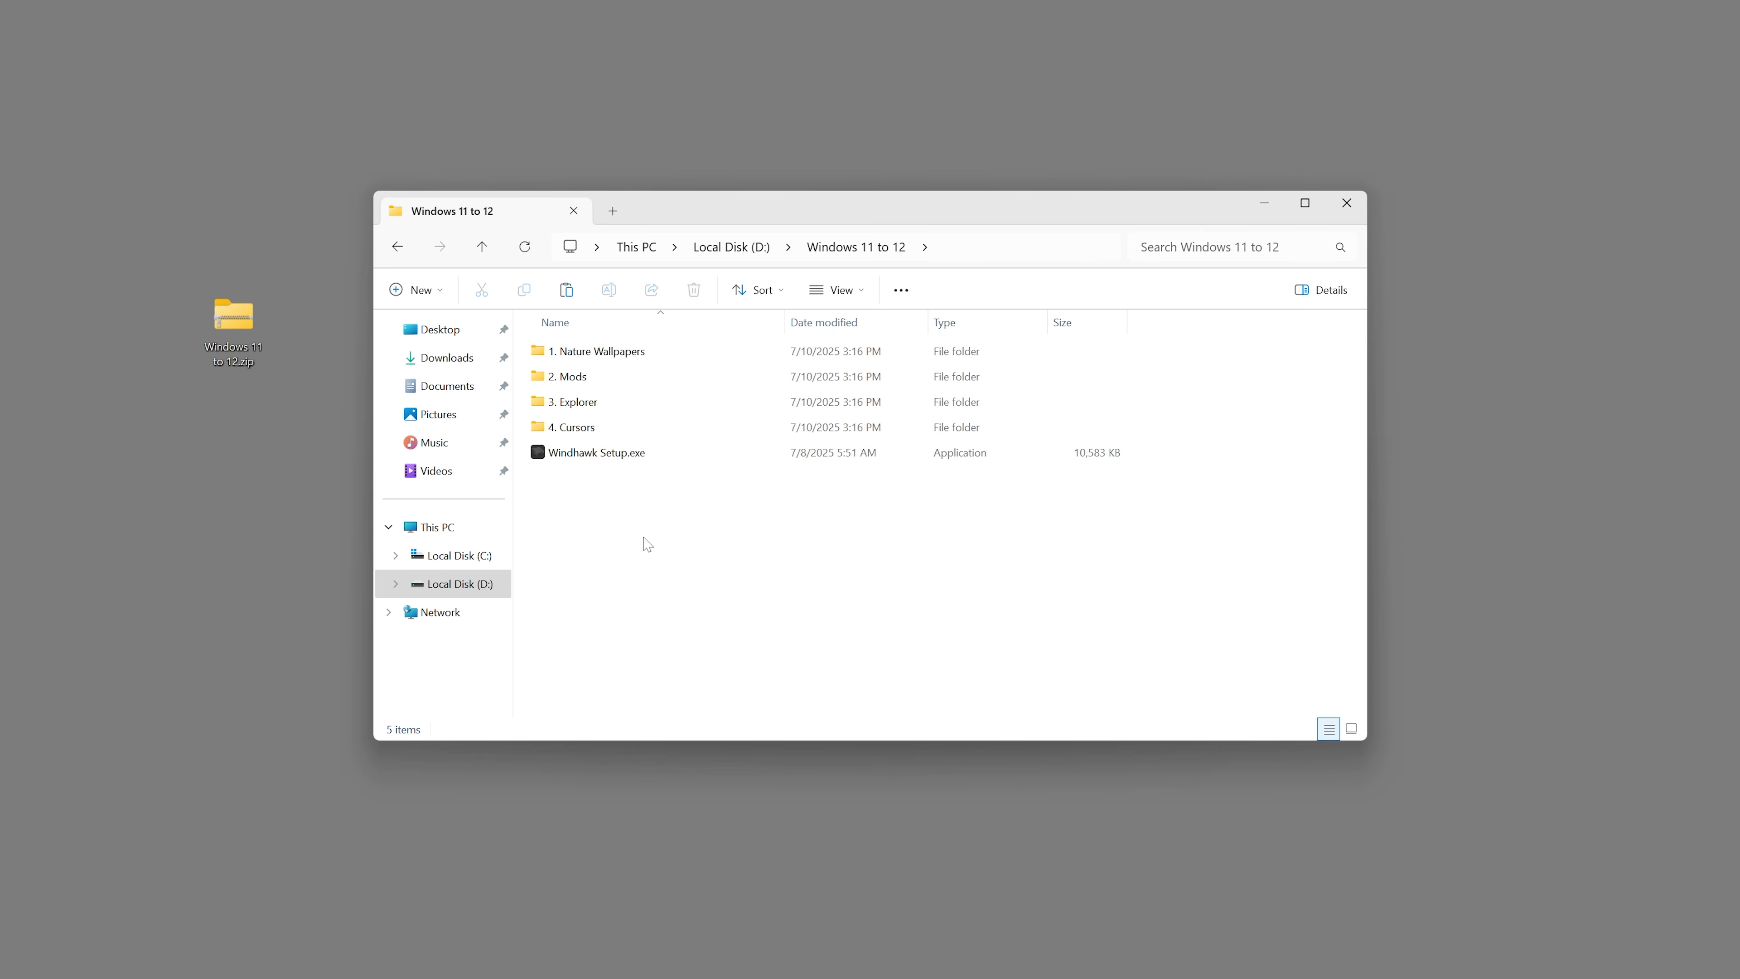
{"action": "double_click", "coordinate": [630, 353]}
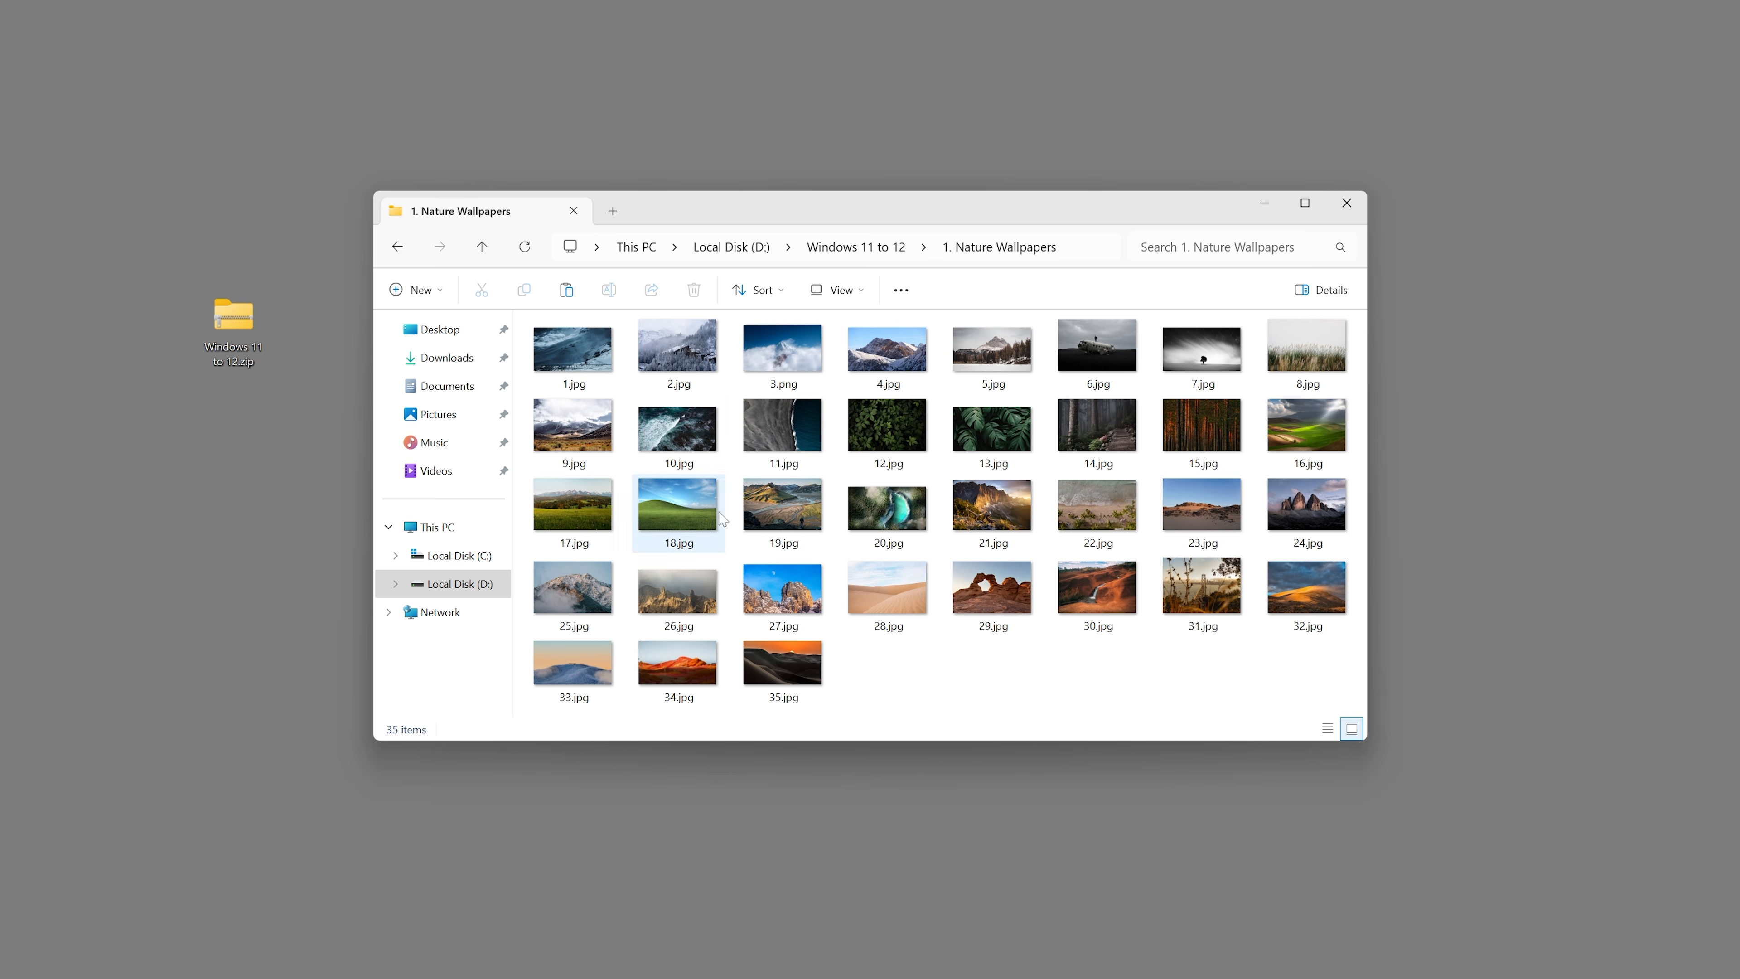
{"action": "right_click", "coordinate": [1194, 447]}
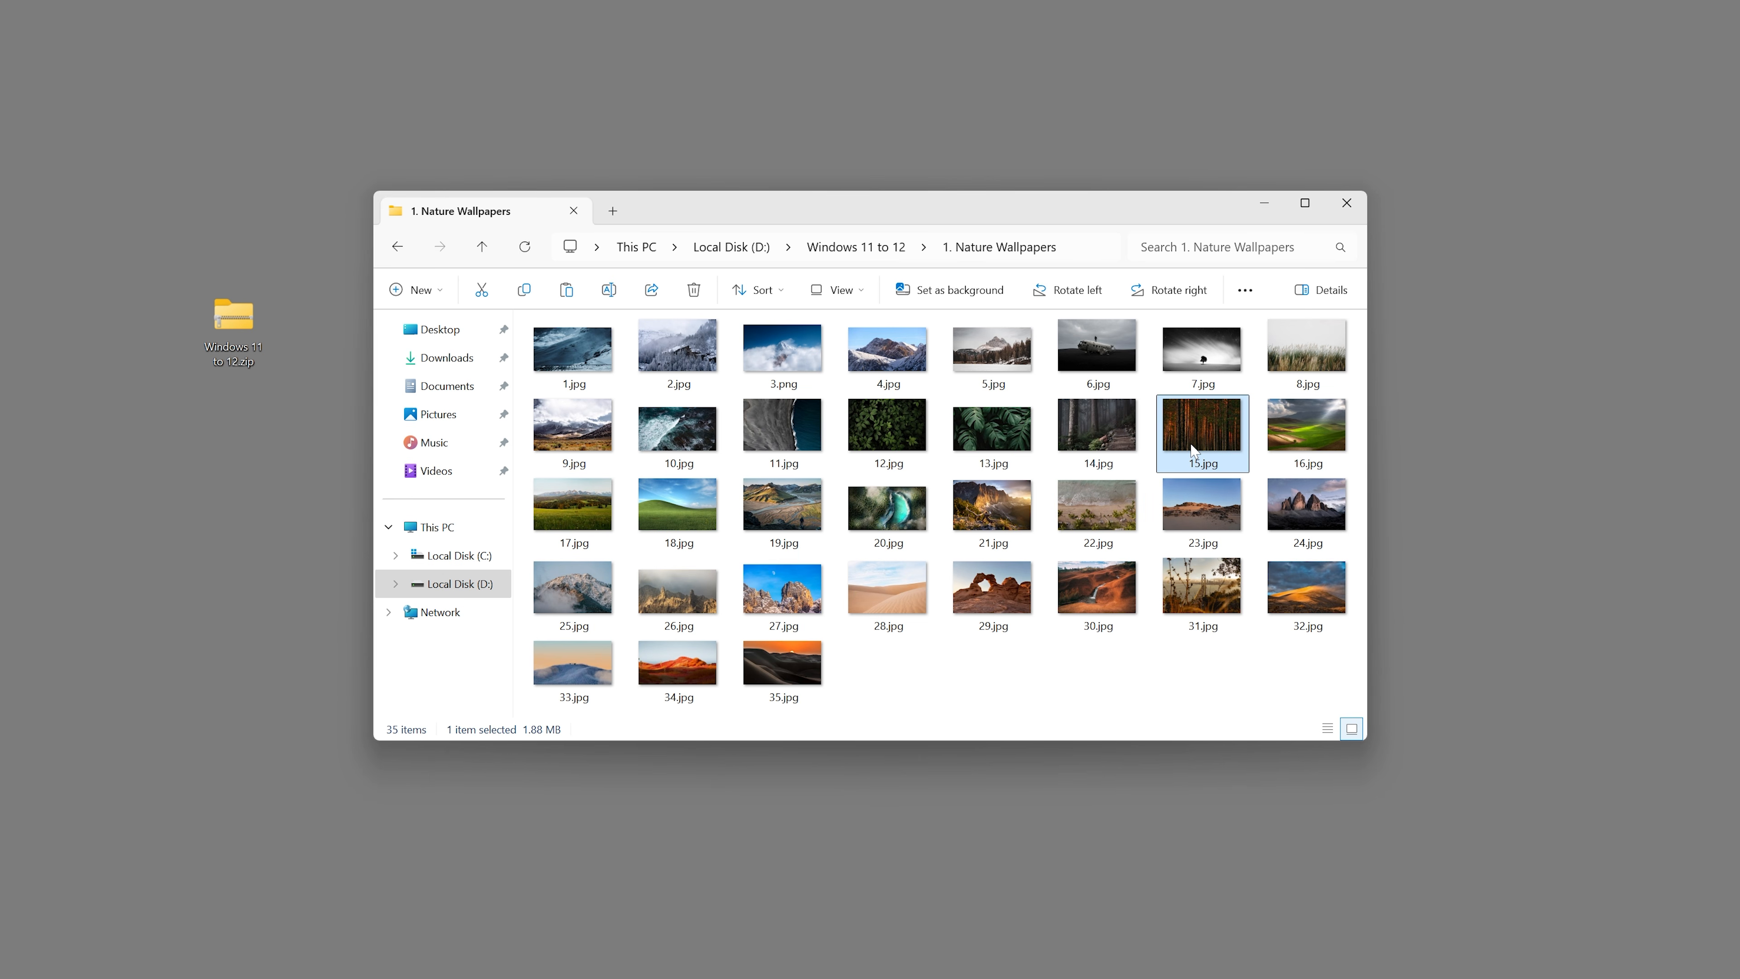
{"action": "left_click", "coordinate": [1235, 601]}
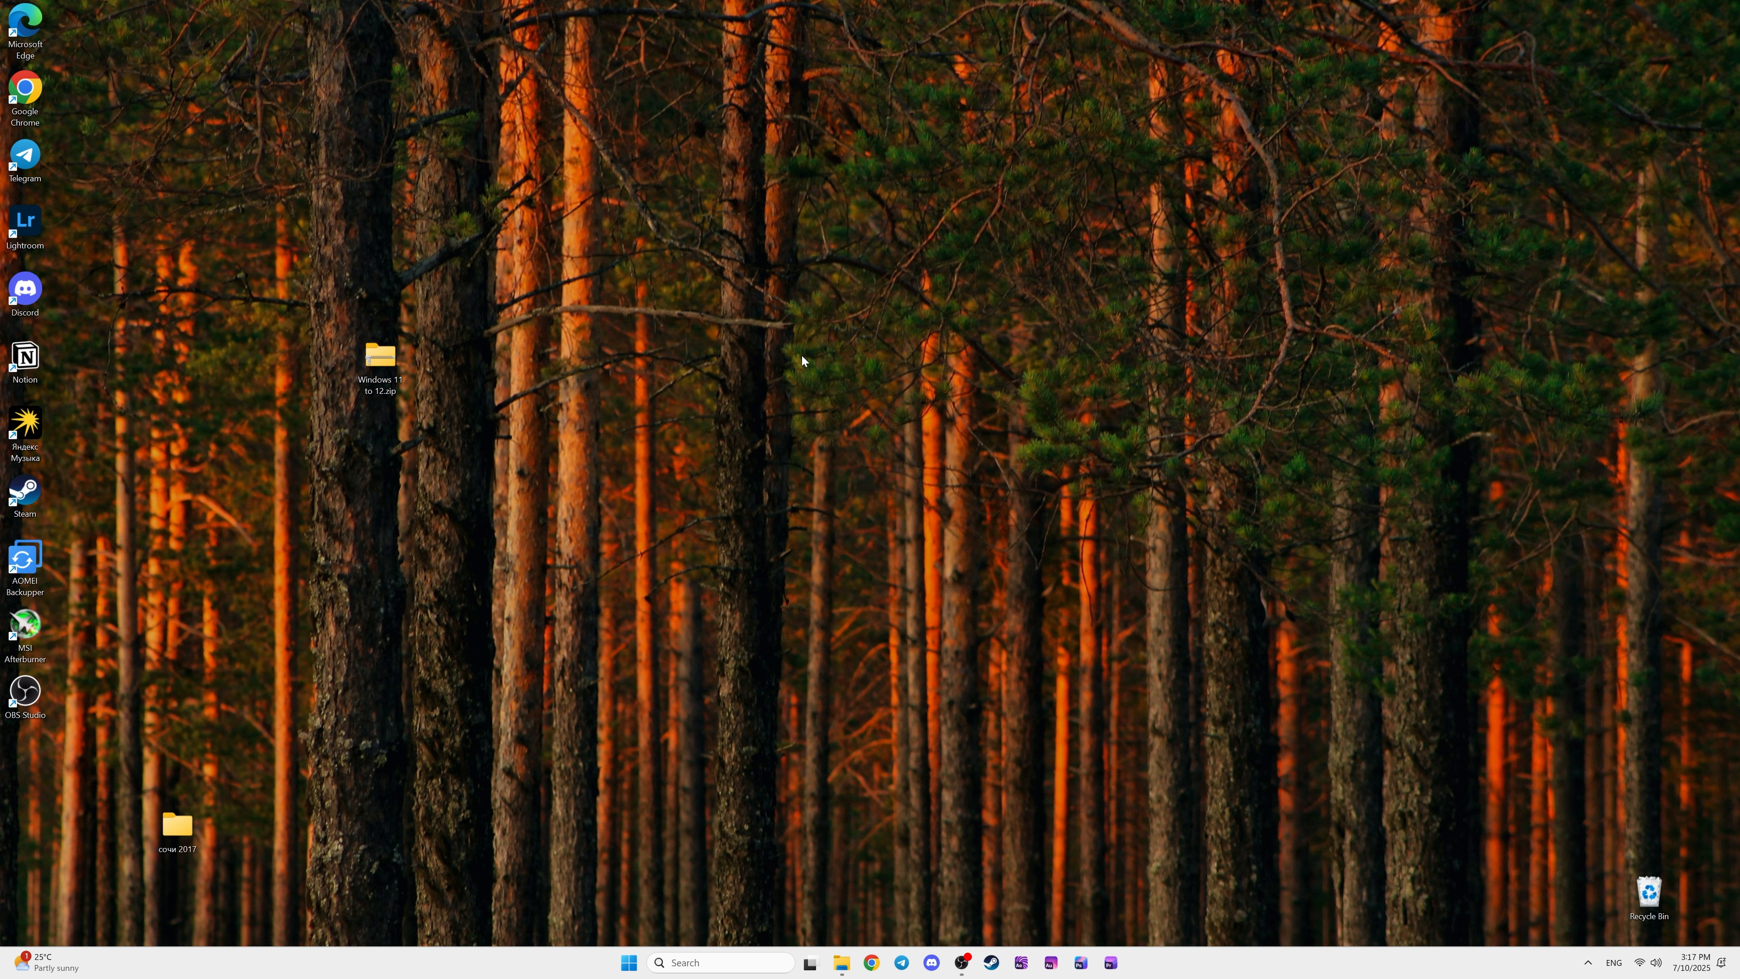
Hide all icons on the desktop
{"action": "right_click", "coordinate": [802, 355]}
{"action": "mouse_move", "coordinate": [862, 412]}
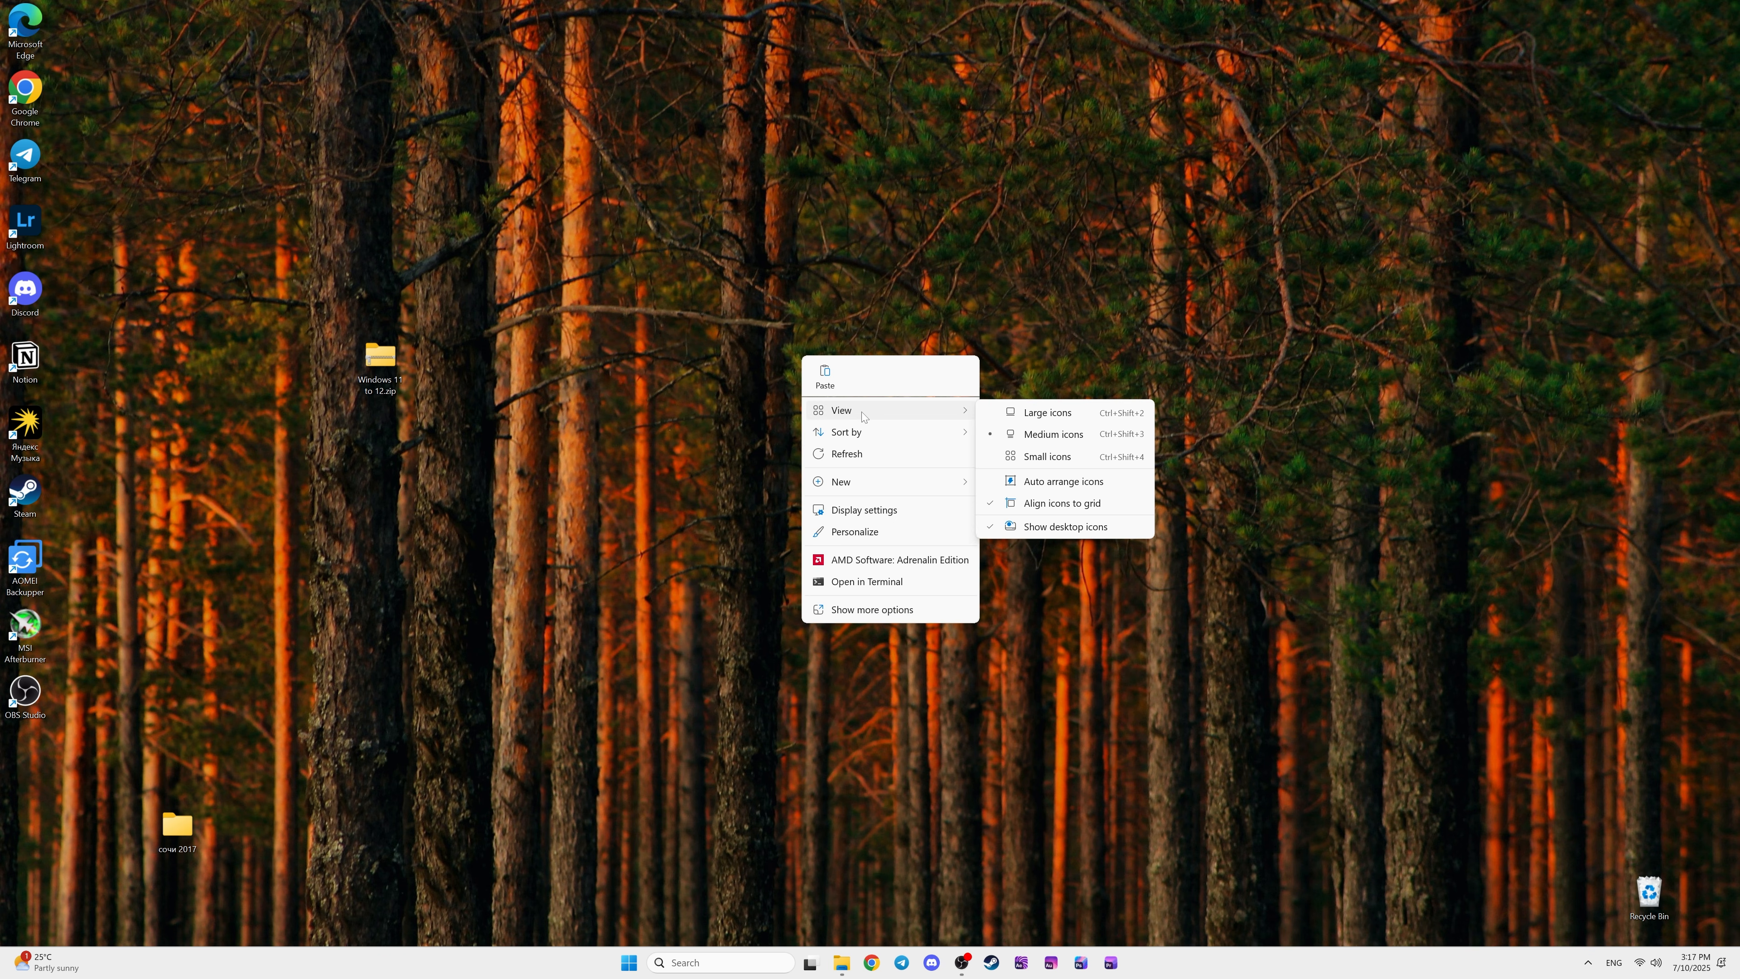
{"action": "left_click", "coordinate": [1060, 528]}
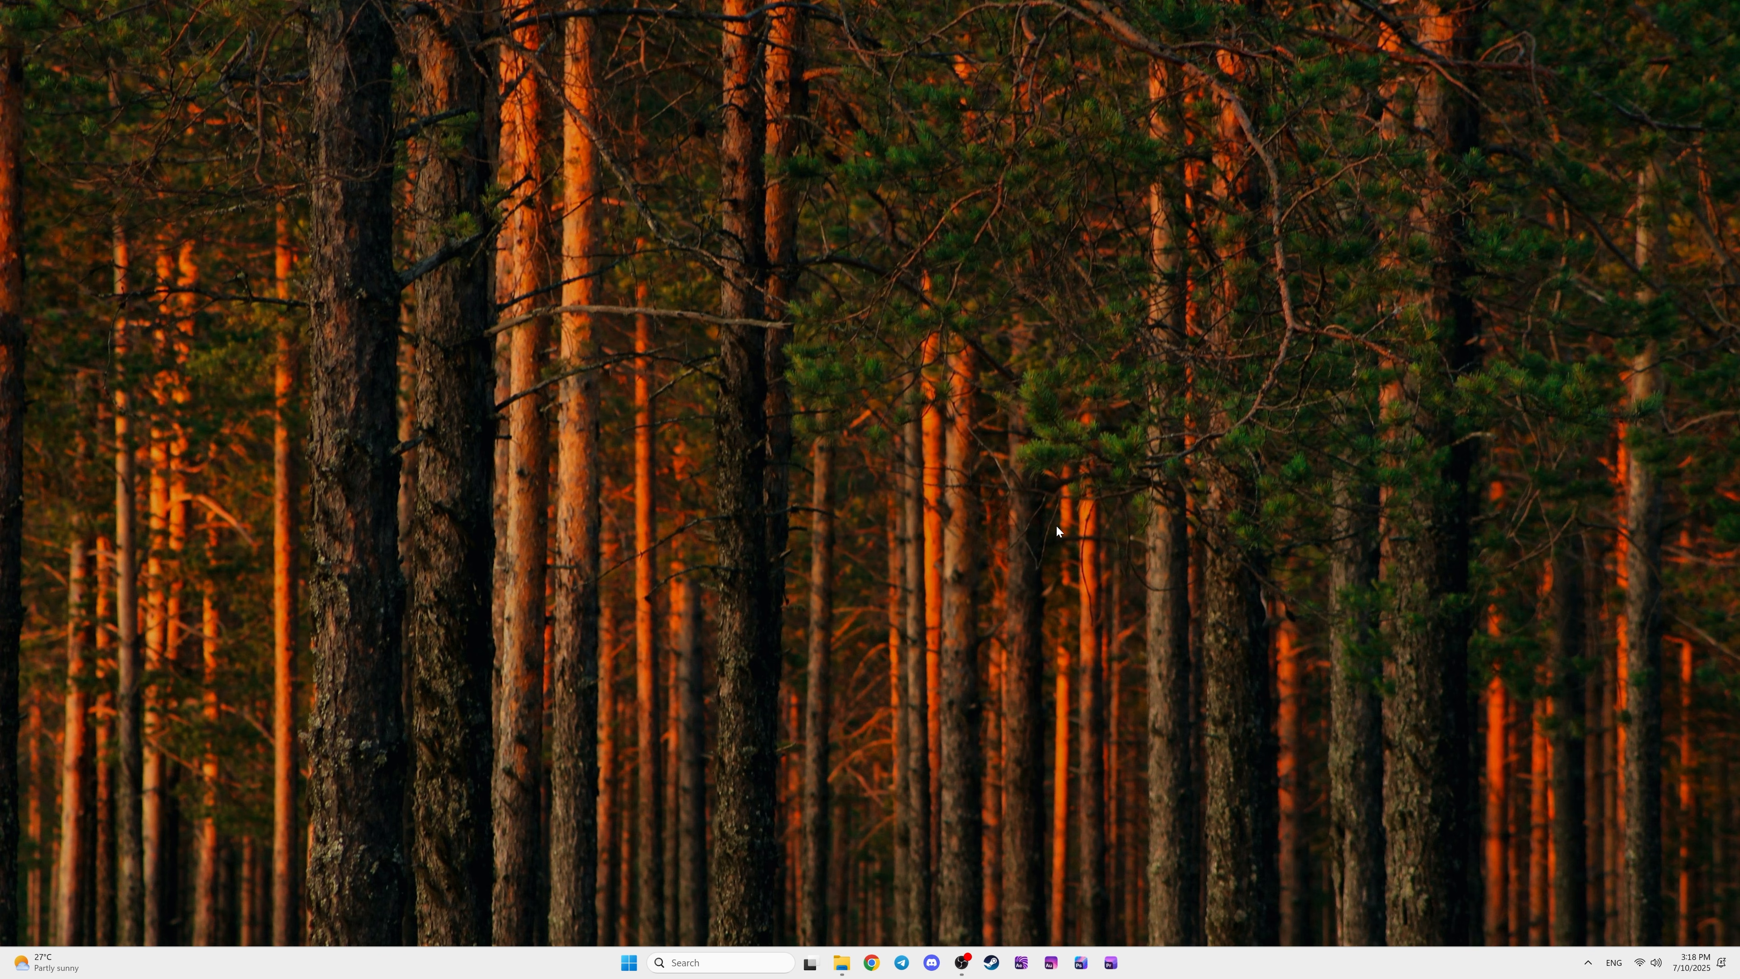
Set the Windows color mode to Dark and turn on transparency effects in the personalization settings
{"action": "right_click", "coordinate": [1057, 525]}
{"action": "left_click", "coordinate": [1096, 703]}
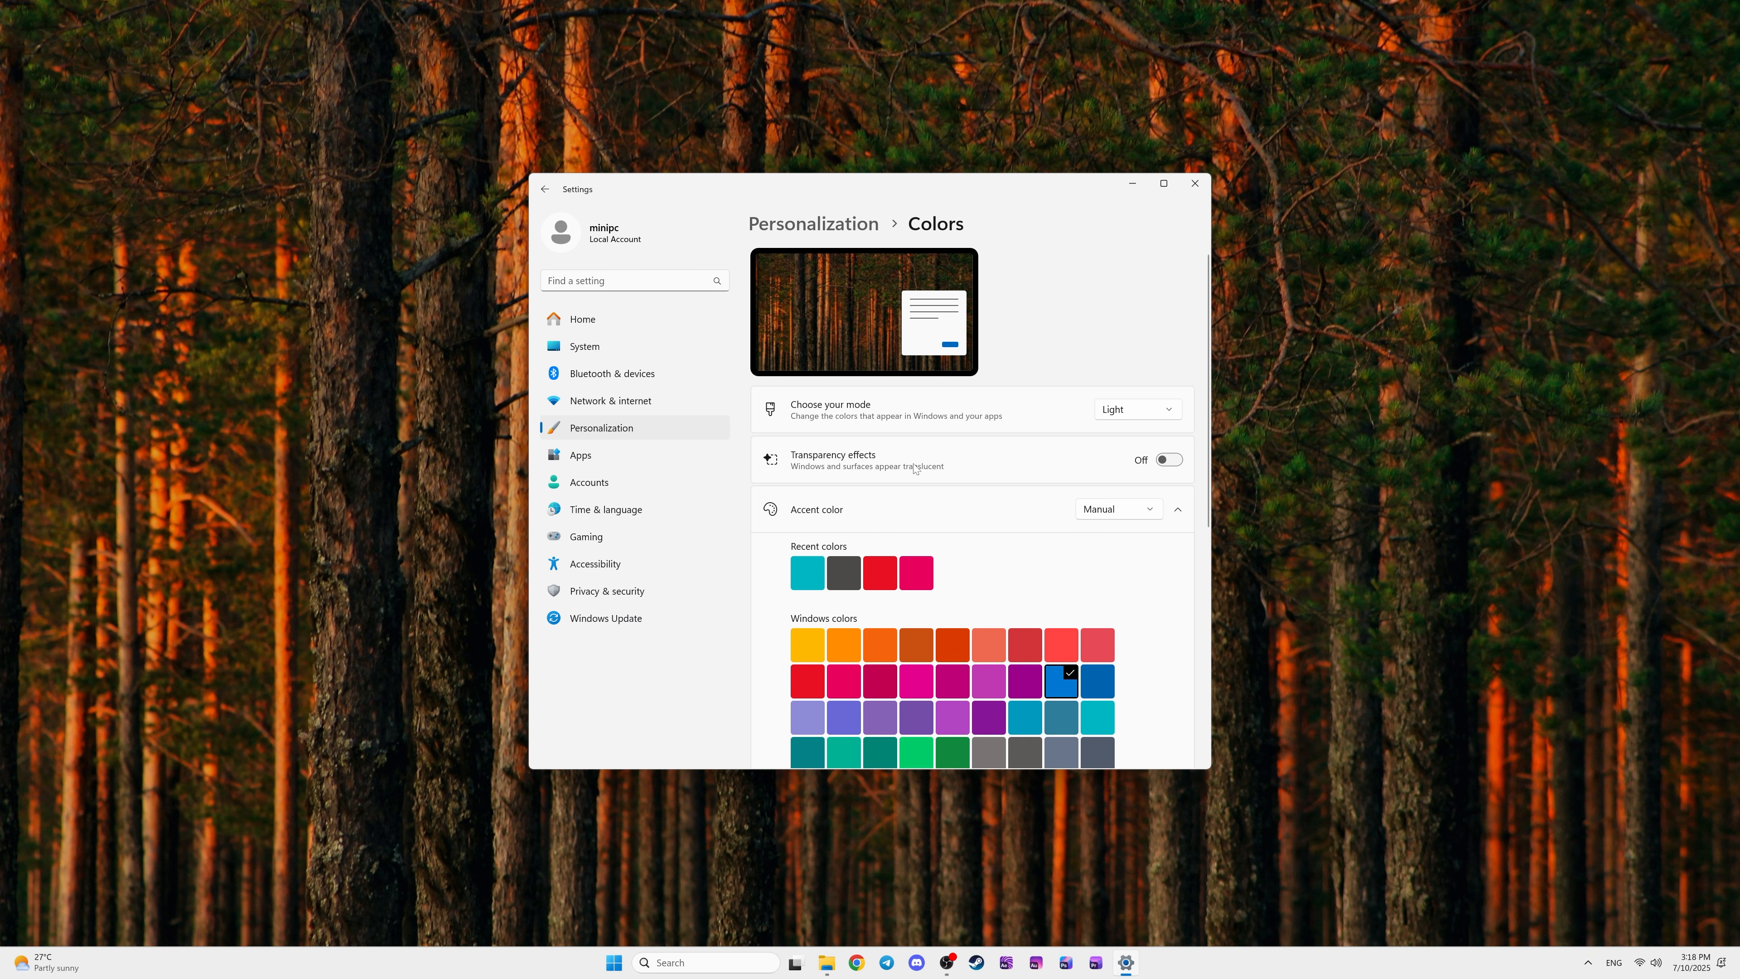
{"action": "left_click", "coordinate": [1100, 411]}
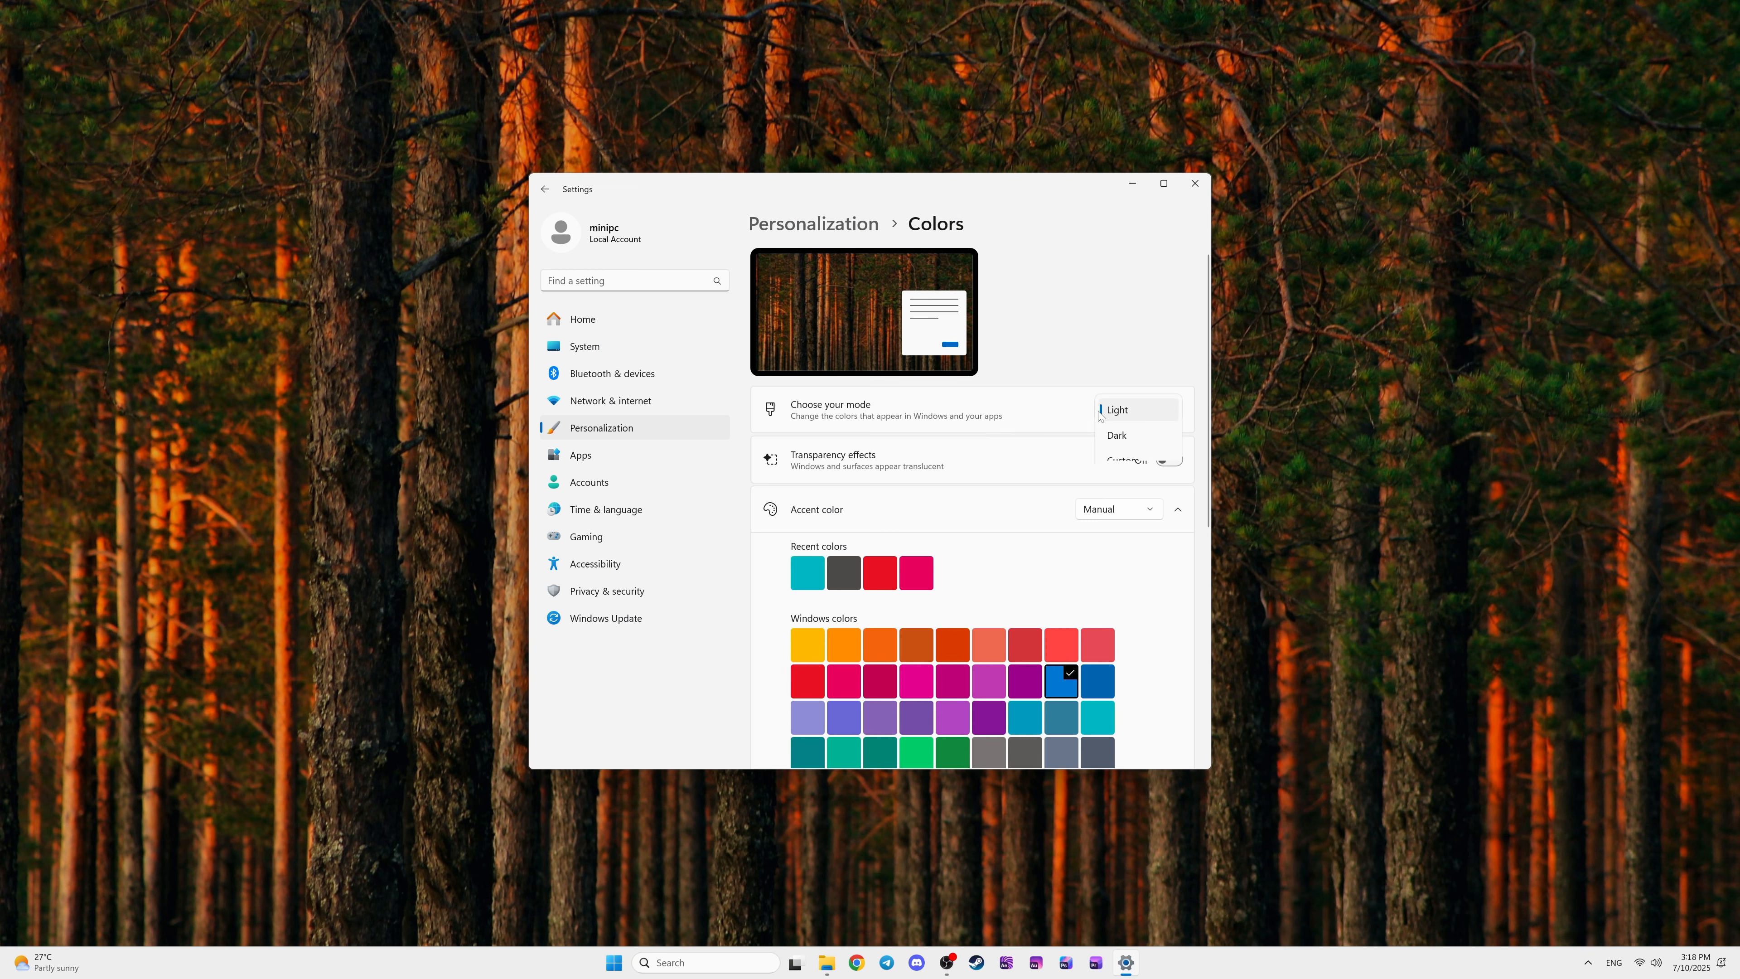
{"action": "left_click", "coordinate": [1123, 436]}
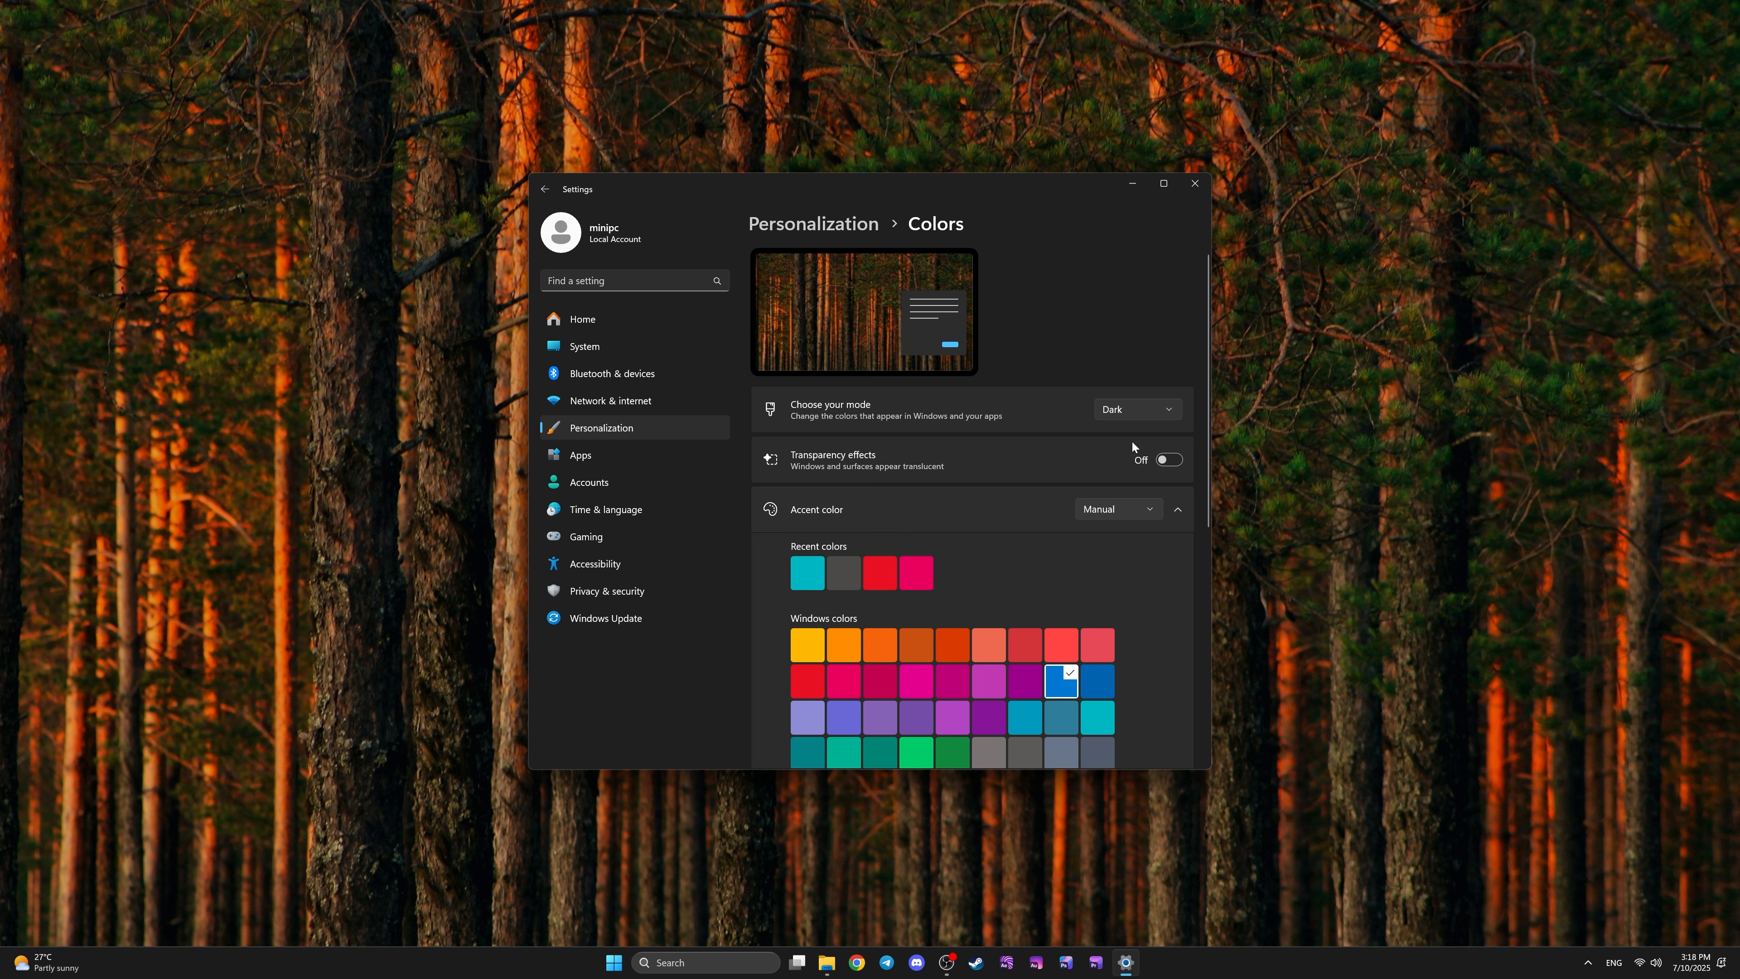
{"action": "left_click", "coordinate": [1165, 464]}
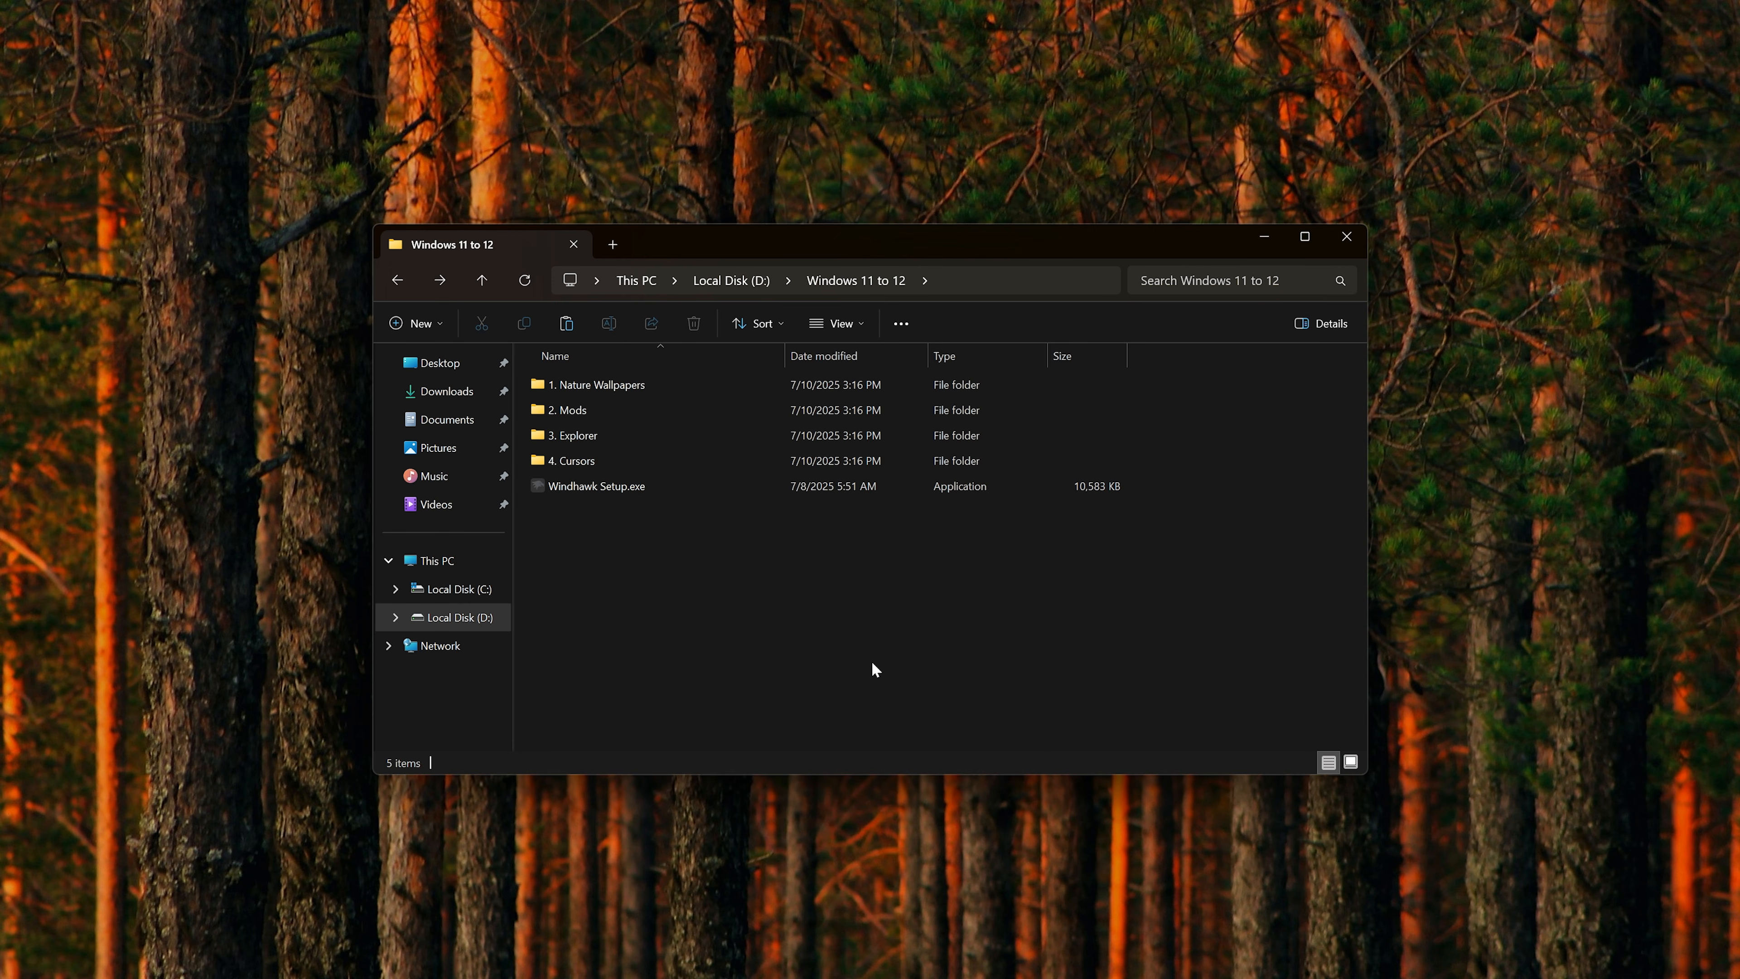
Run Windhawk Setup.exe from the "Windows 11 to 12" folder and complete the standard installation
{"action": "double_click", "coordinate": [581, 486]}
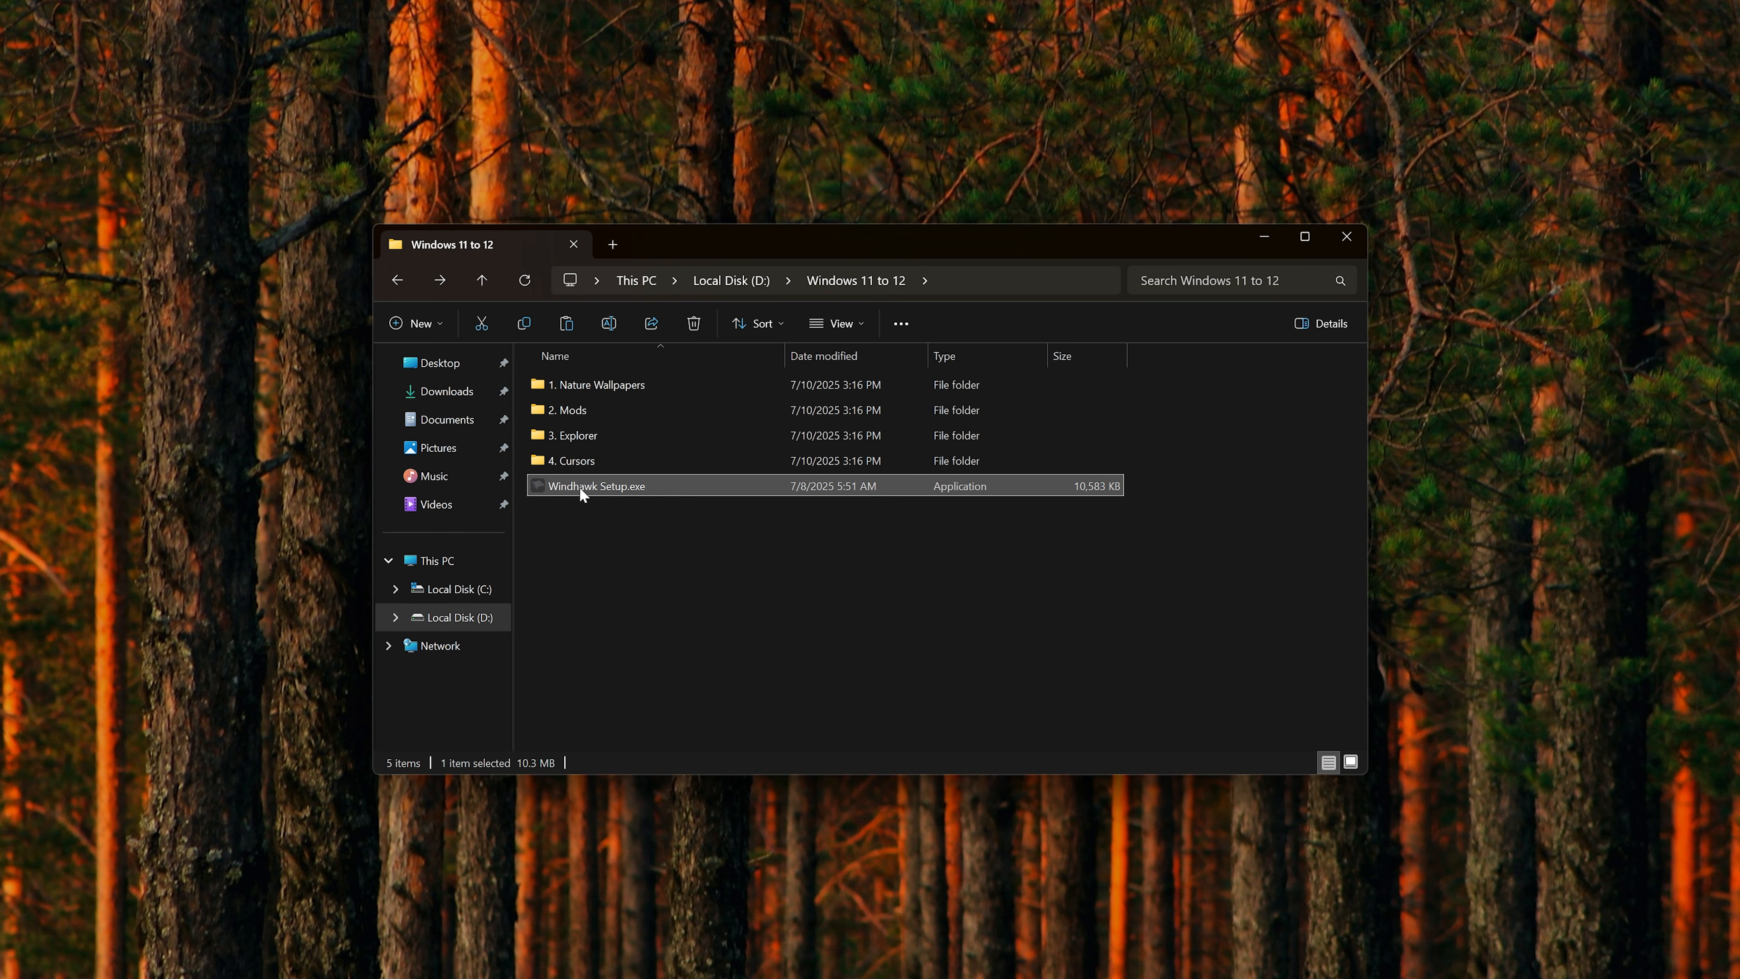
{"action": "left_click", "coordinate": [876, 550]}
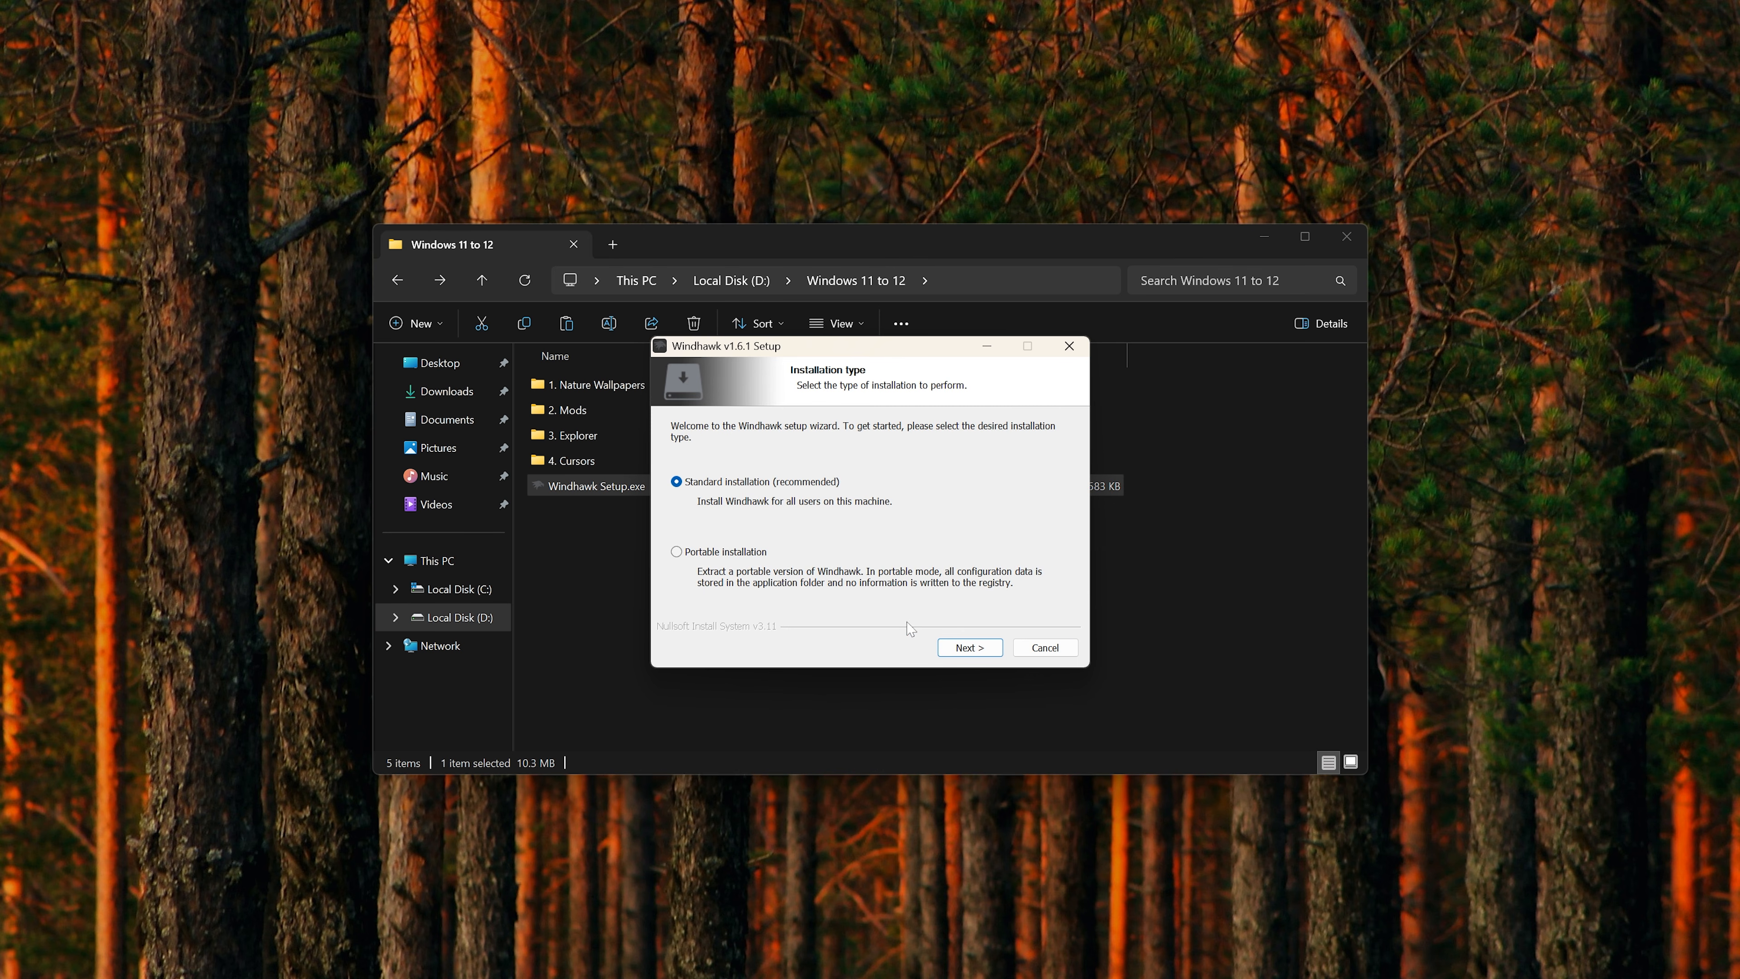
{"action": "left_click", "coordinate": [961, 649]}
{"action": "left_click", "coordinate": [960, 649]}
{"action": "left_click", "coordinate": [960, 648]}
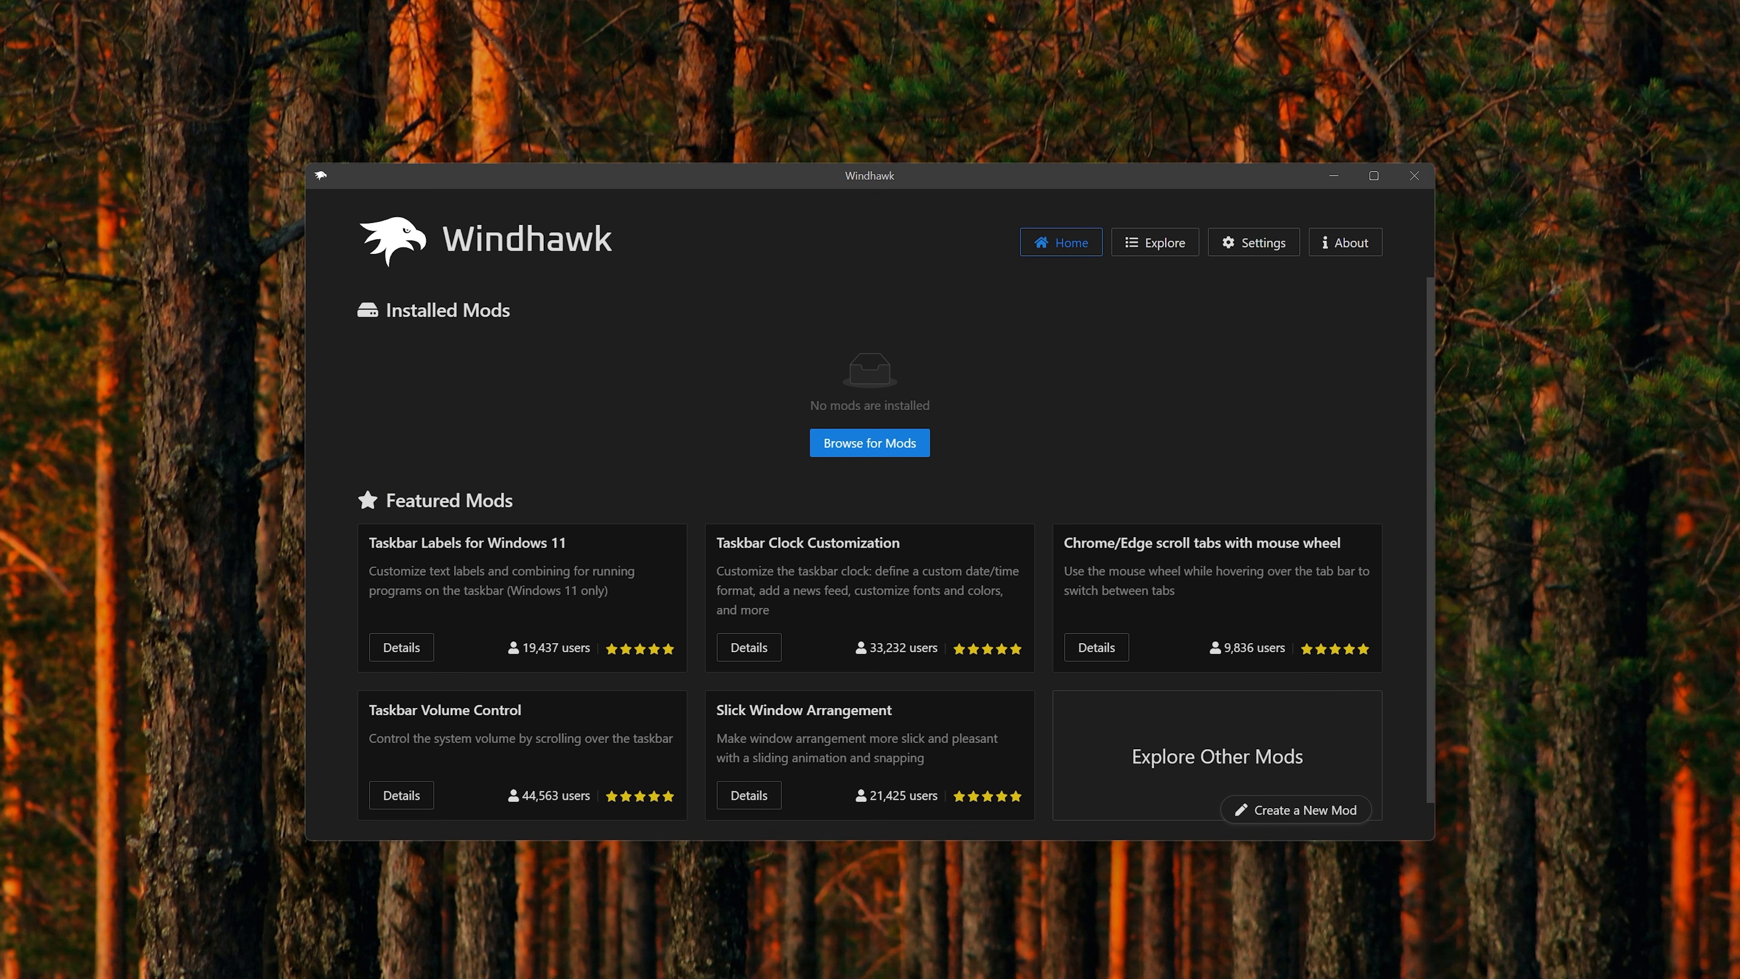
Find the Windows 11 Start Menu Styler among the available Windhawk mods and install it, accepting the risk
{"action": "left_click", "coordinate": [1107, 755]}
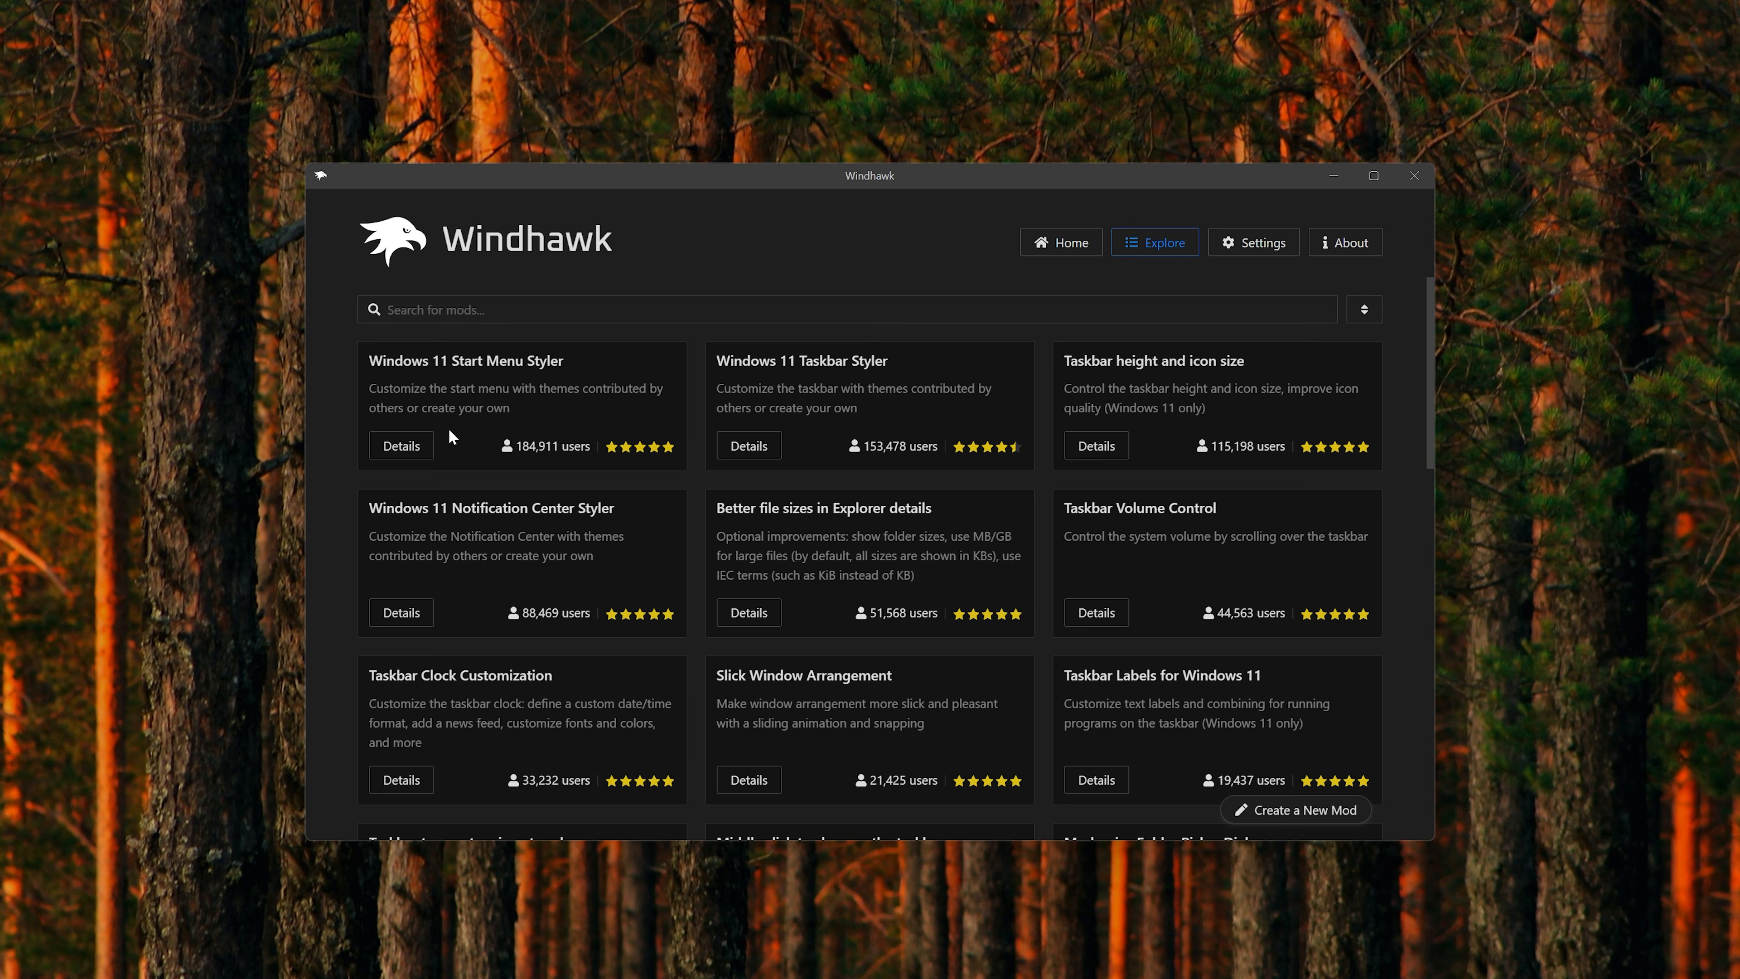
{"action": "left_click", "coordinate": [402, 447]}
{"action": "left_click", "coordinate": [442, 391]}
{"action": "left_click", "coordinate": [976, 665]}
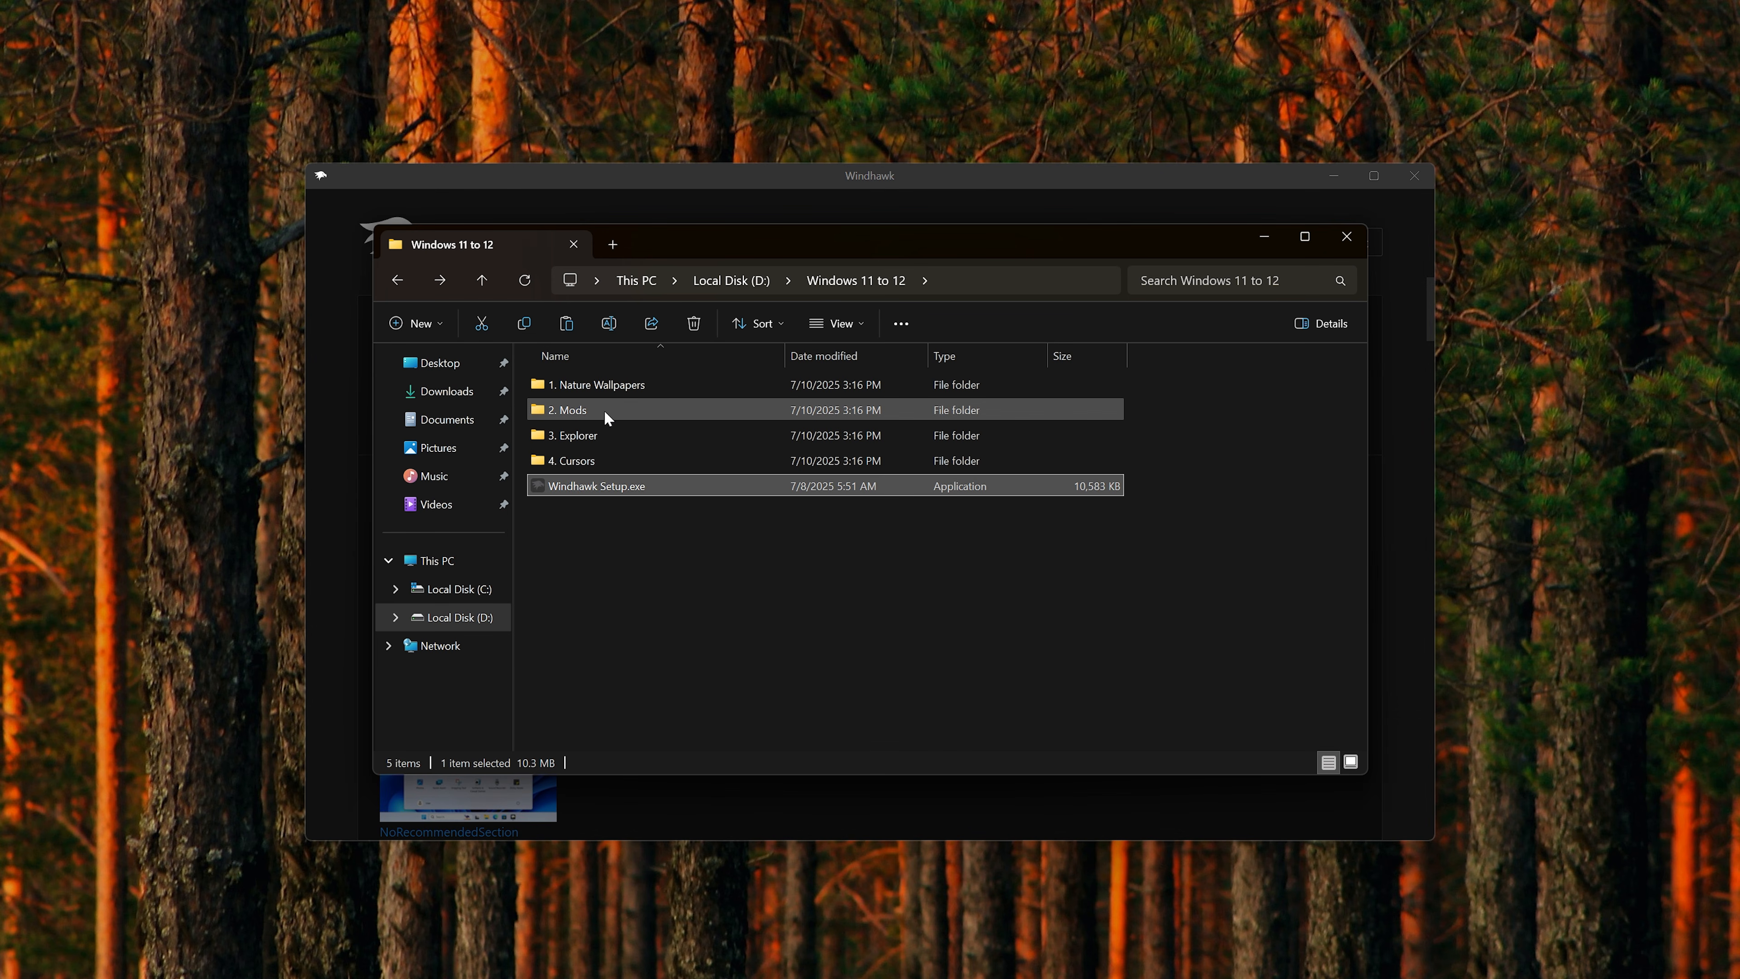
Open Start Menu.txt from the "2. Mods" folder and copy its entire contents
{"action": "double_click", "coordinate": [604, 410]}
{"action": "double_click", "coordinate": [605, 412]}
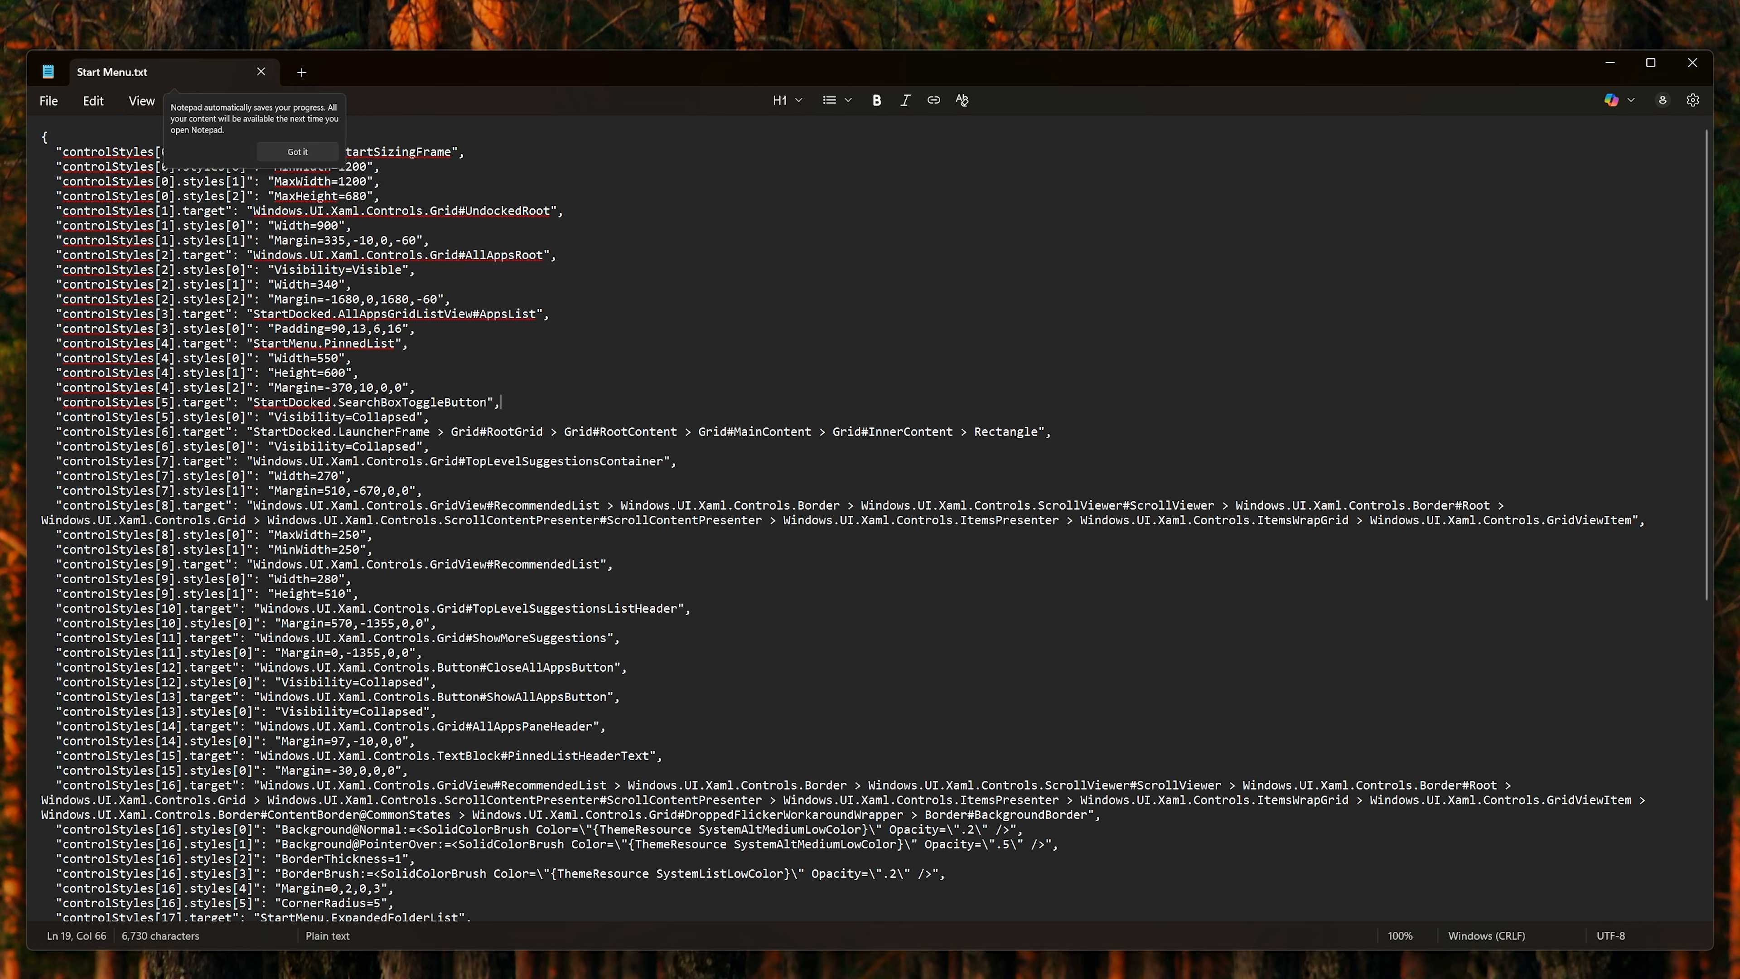
{"action": "key", "text": "ctrl+a"}
{"action": "right_click", "coordinate": [618, 324]}
{"action": "left_click", "coordinate": [657, 399]}
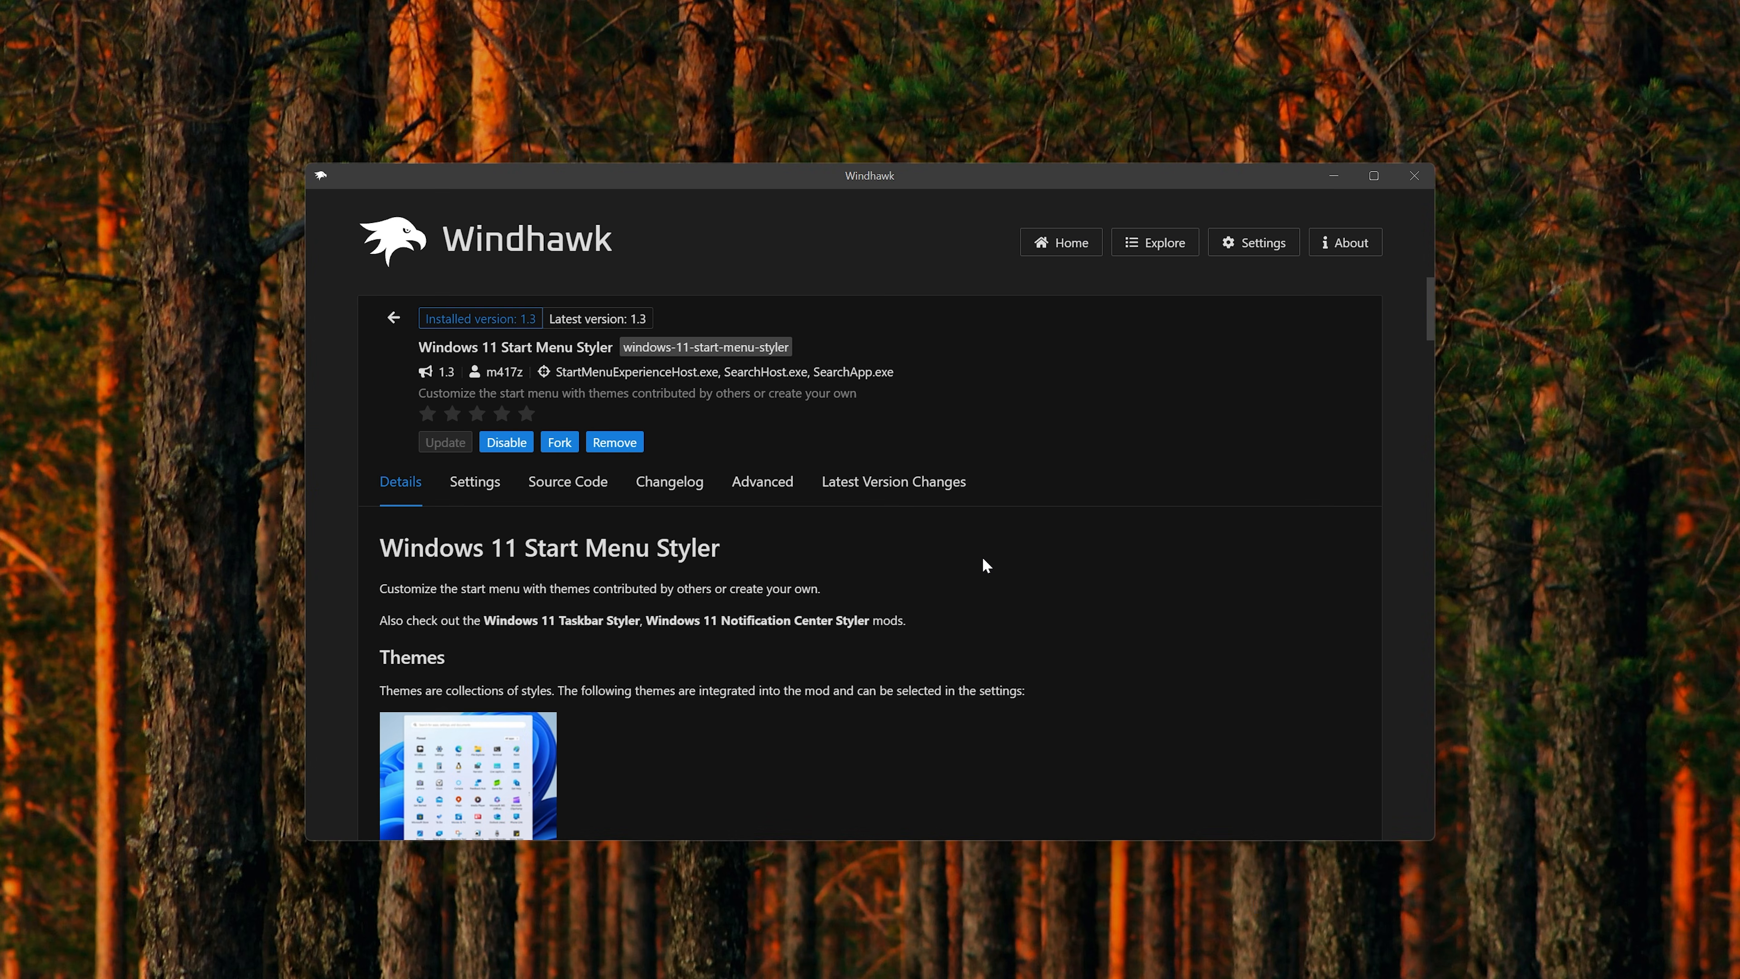
Replace the Start Menu Styler's advanced mod settings with the copied text, save them, and check the restyled Start menu
{"action": "left_click", "coordinate": [767, 488]}
{"action": "scroll", "coordinate": [761, 507], "scroll_direction": "down", "scroll_amount": 4}
{"action": "scroll", "coordinate": [644, 492], "scroll_direction": "down", "scroll_amount": 1}
{"action": "left_click", "coordinate": [616, 428]}
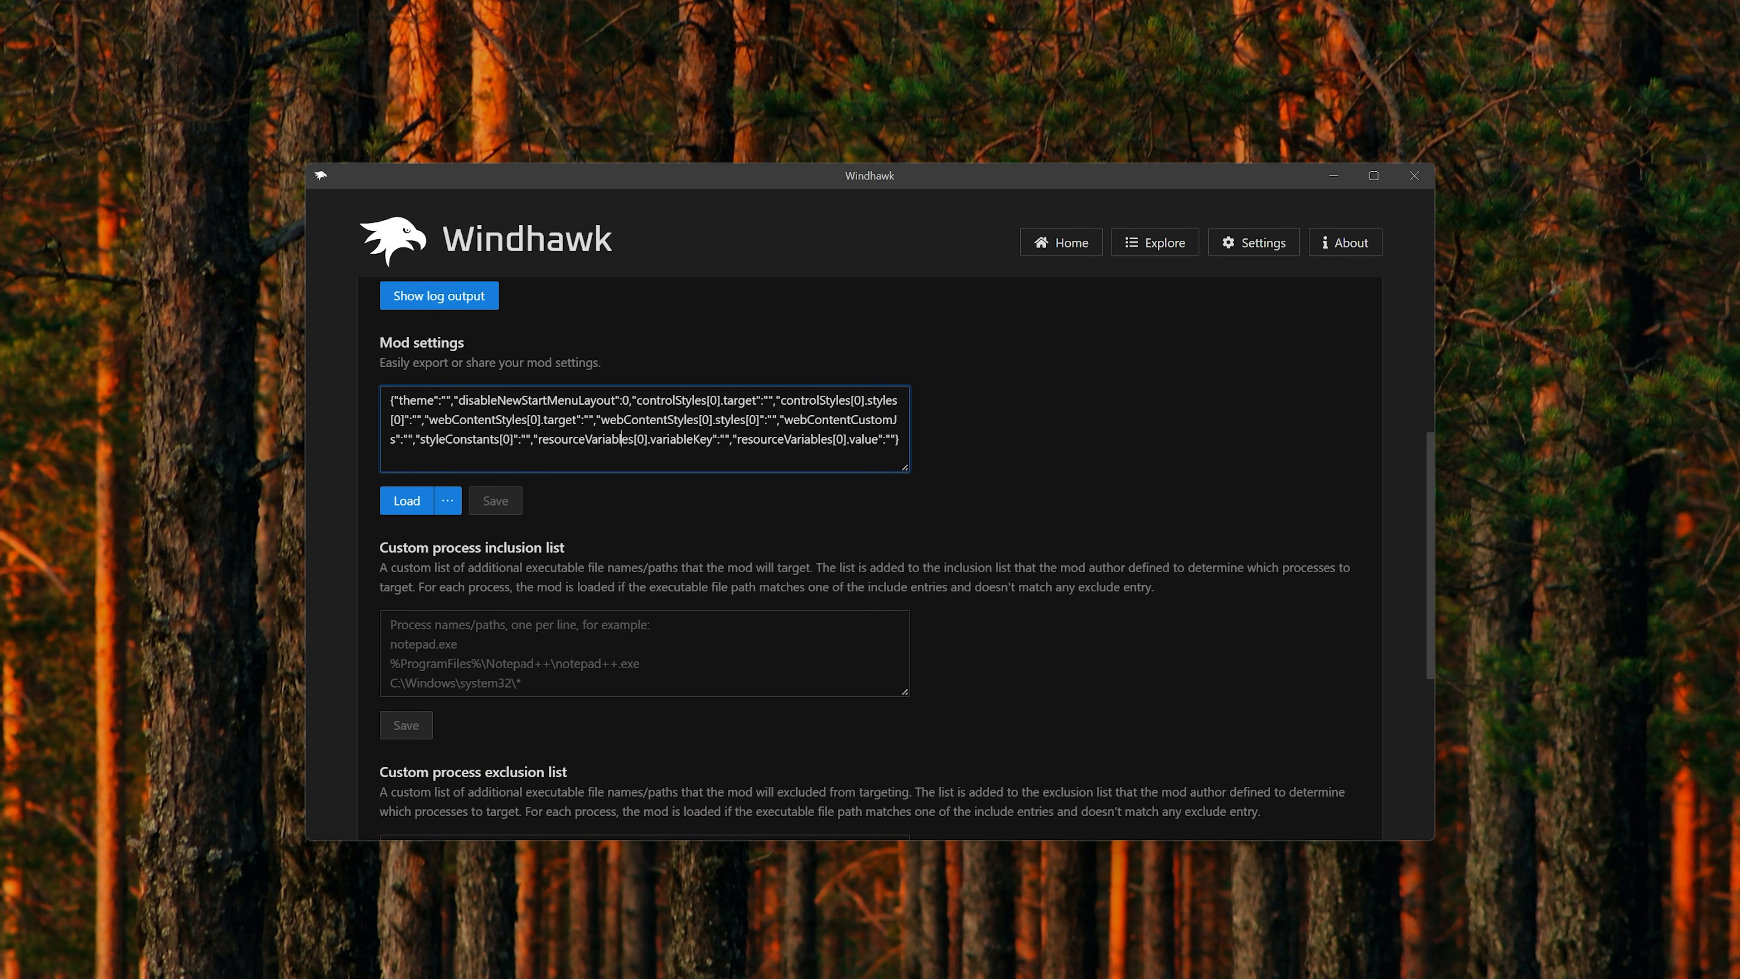
{"action": "key", "text": "ctrl+a"}
{"action": "right_click", "coordinate": [616, 428]}
{"action": "left_click", "coordinate": [641, 504]}
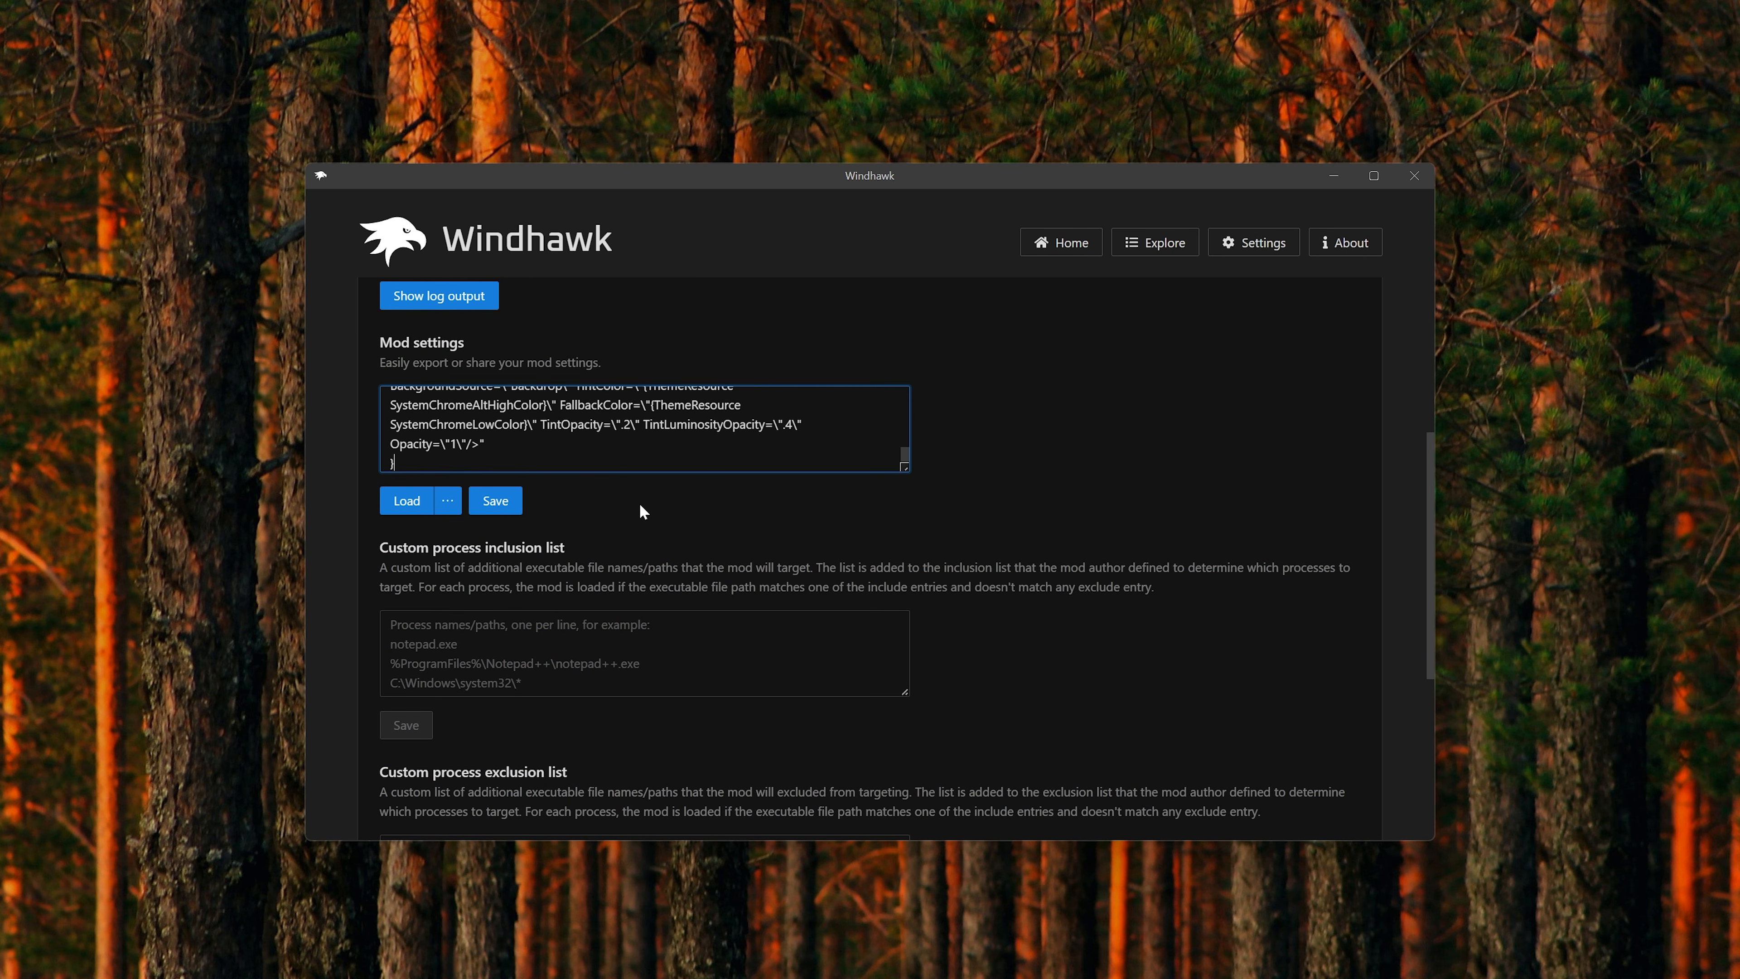
{"action": "left_click", "coordinate": [496, 500]}
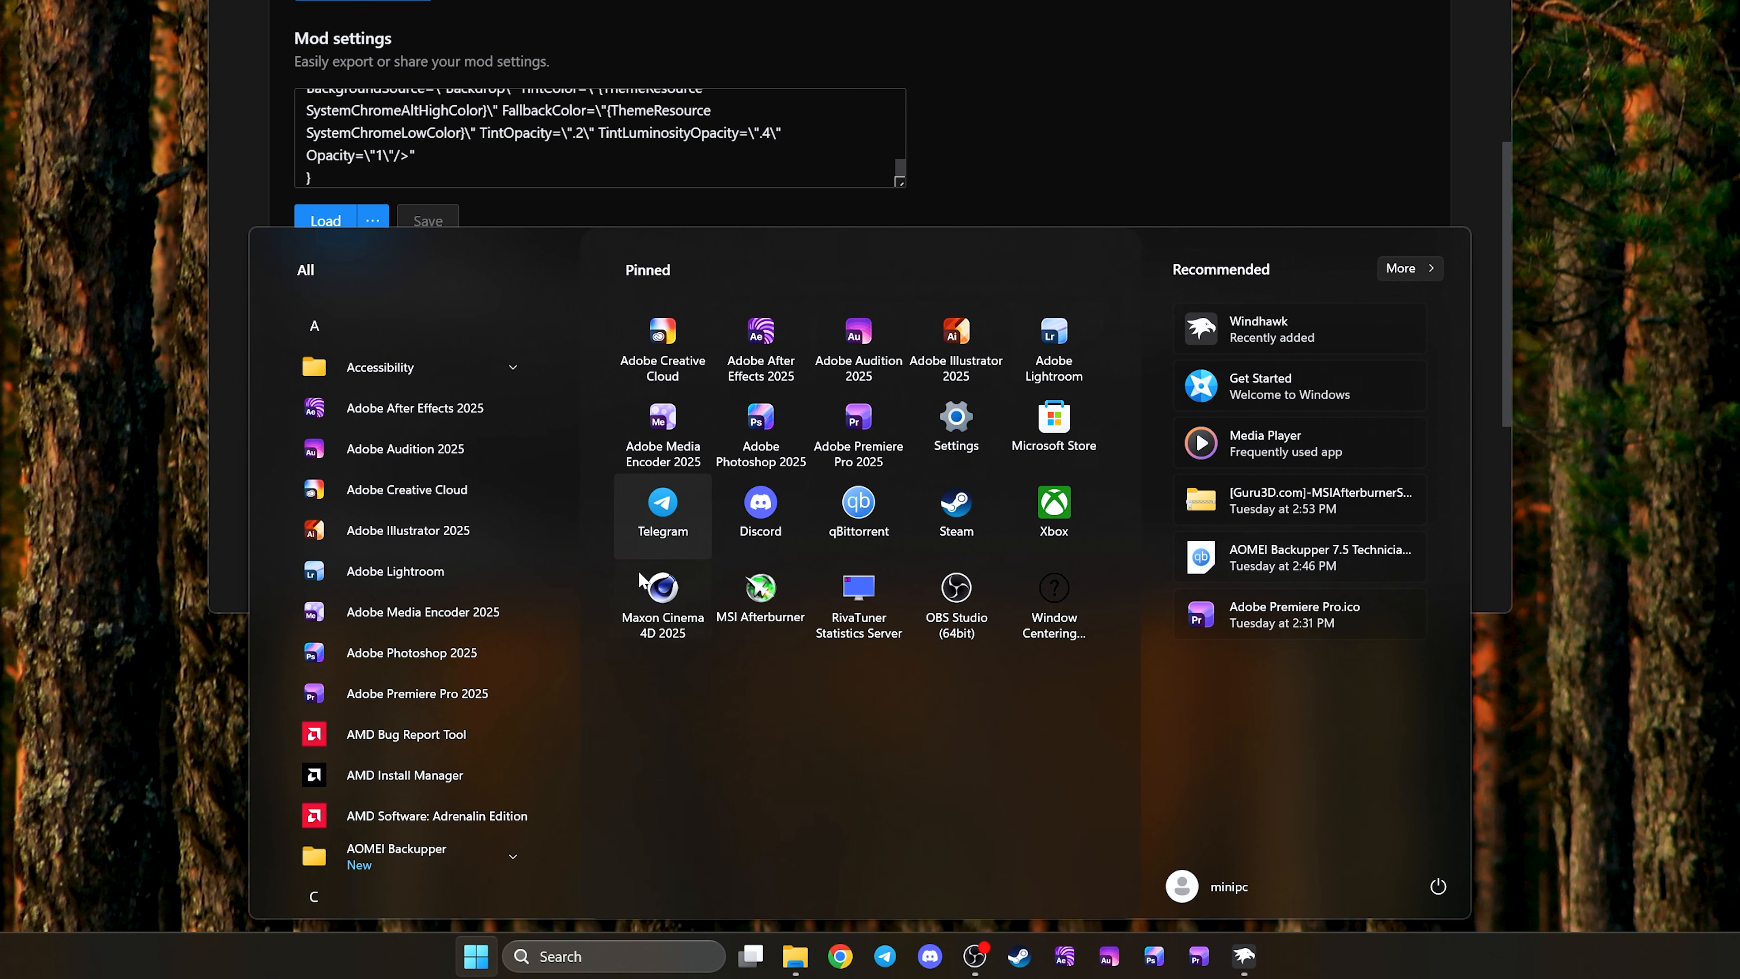
{"action": "left_click", "coordinate": [300, 325]}
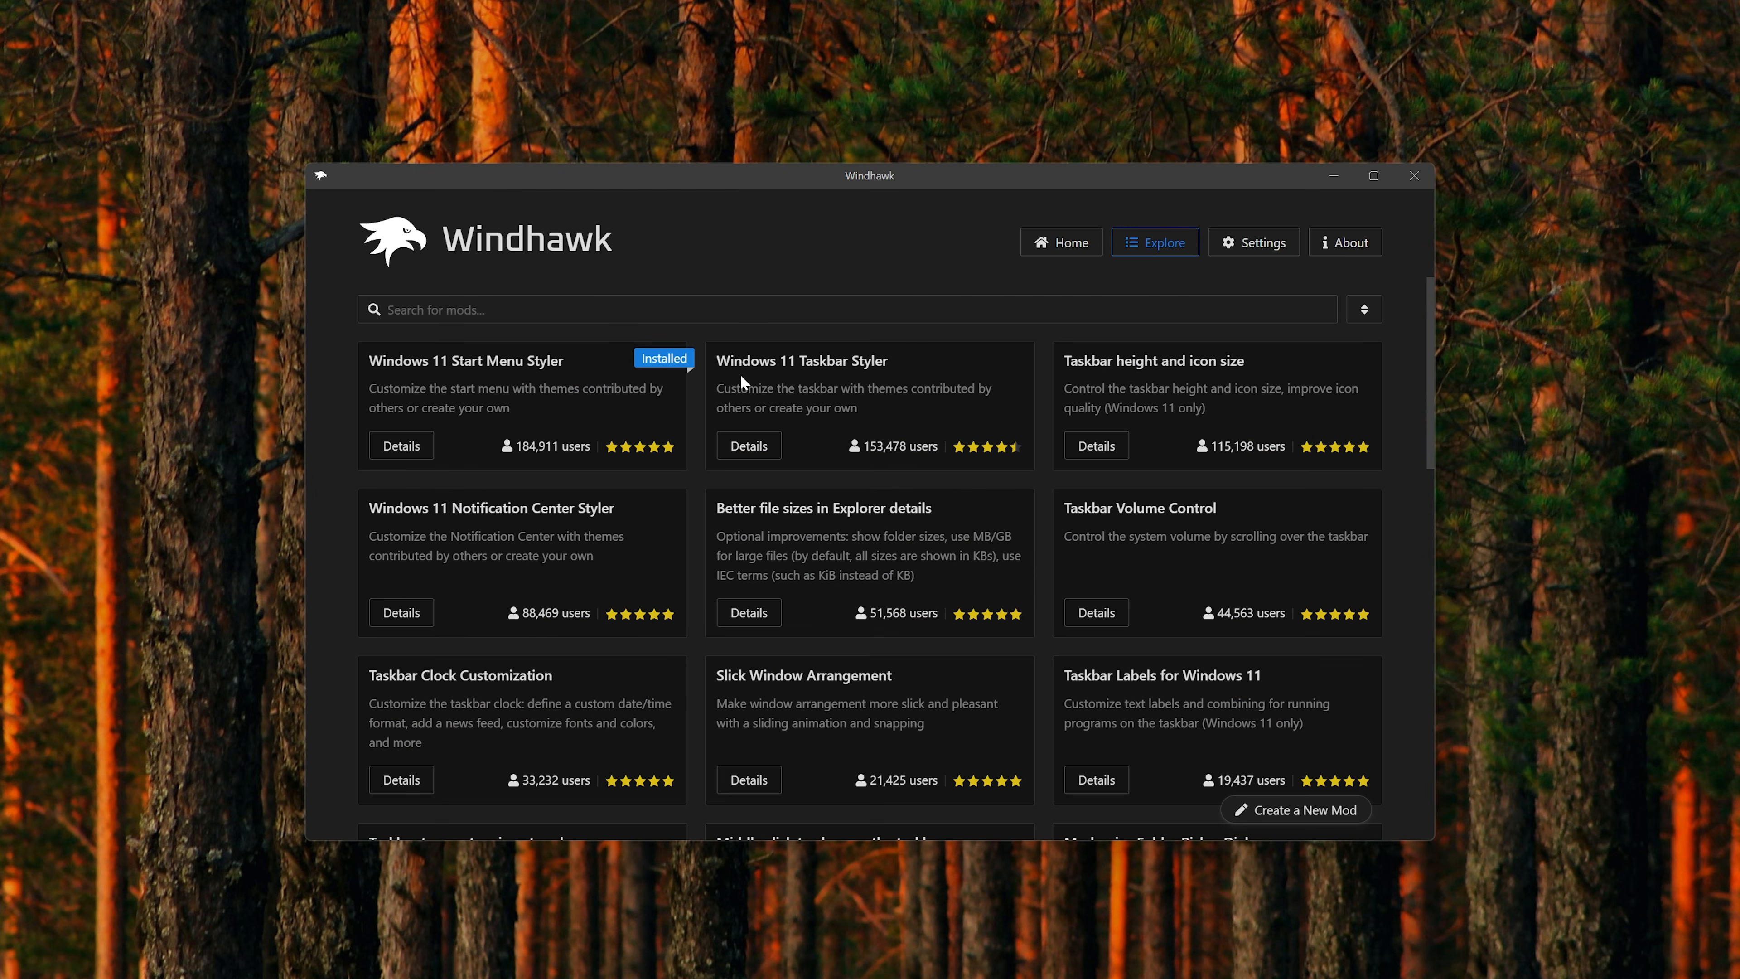
Install the Windows 11 Taskbar Styler mod, accepting the risk
{"action": "left_click", "coordinate": [754, 447]}
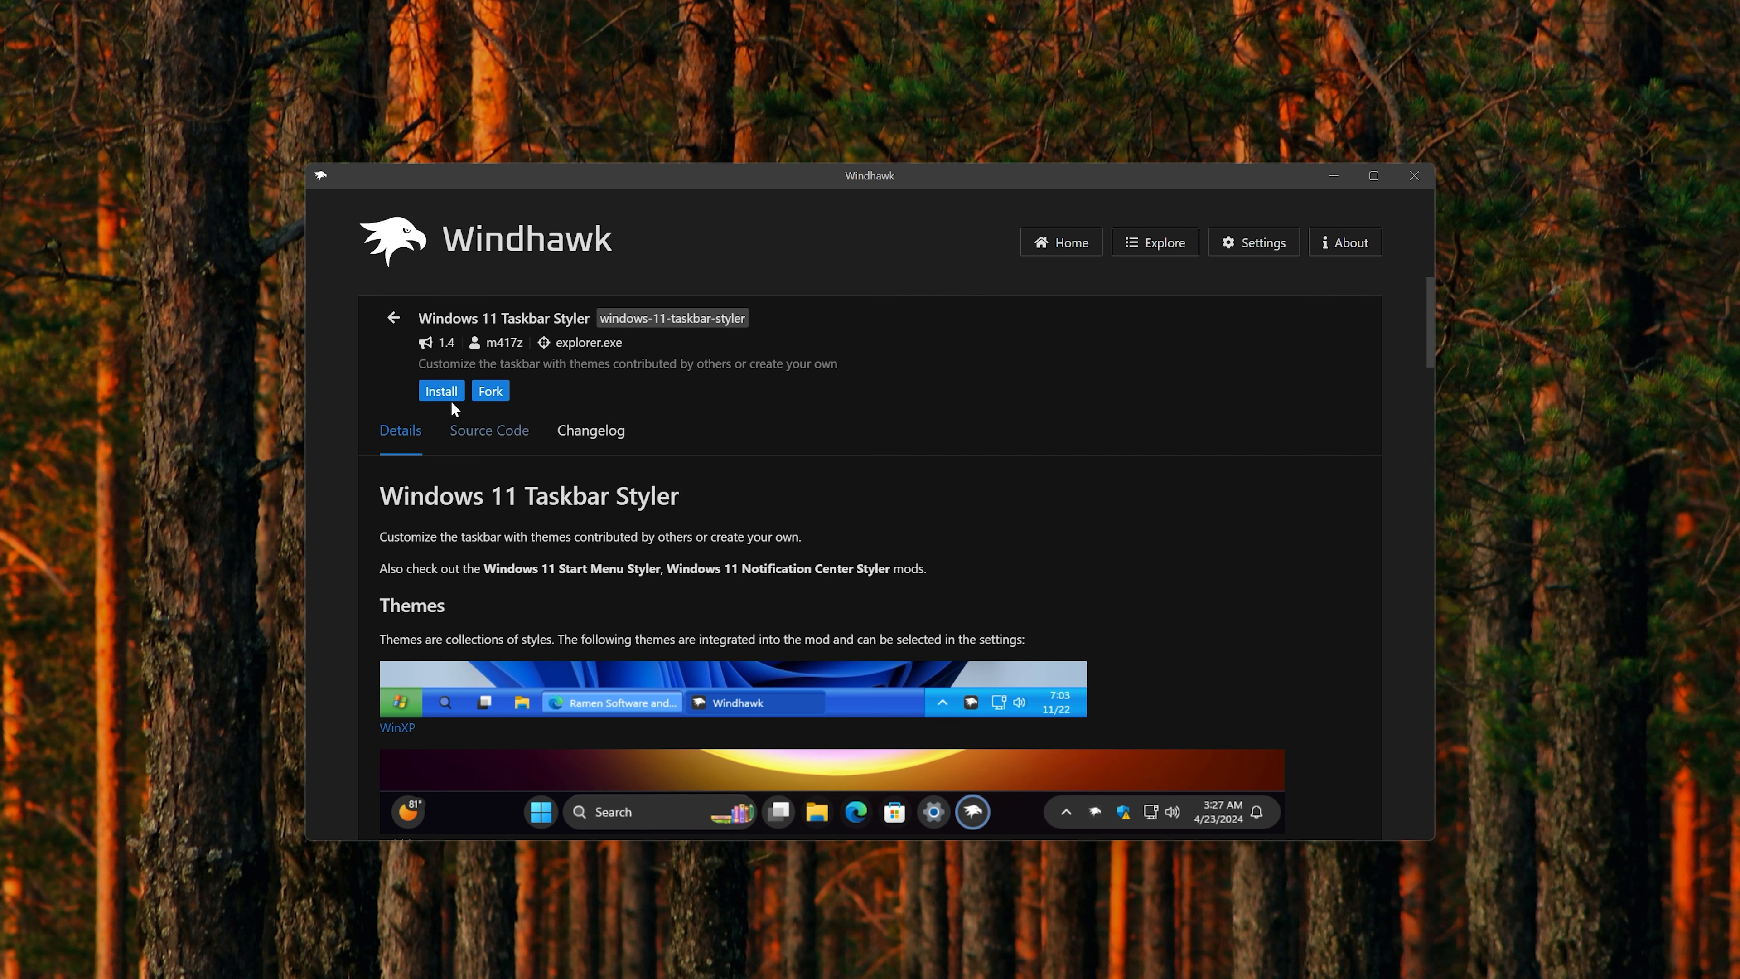
{"action": "left_click", "coordinate": [450, 396]}
{"action": "left_click", "coordinate": [960, 665]}
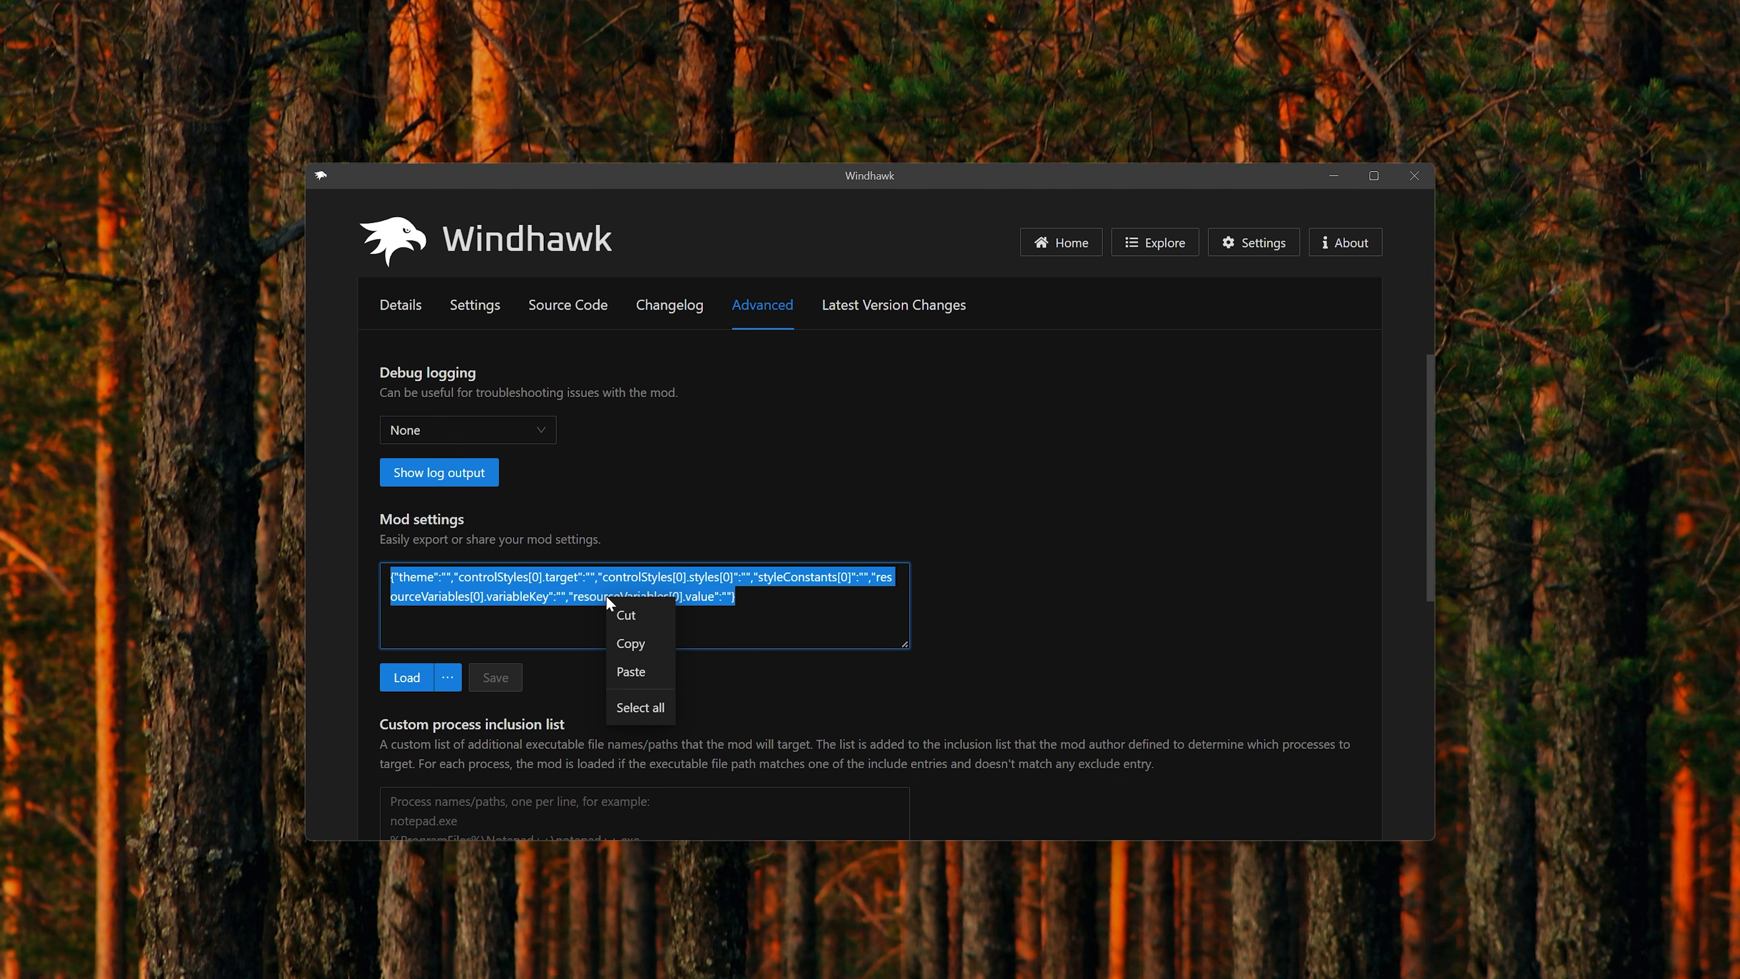
Paste the copied configuration over the Taskbar Styler's mod settings, save it, and open the calendar from the taskbar clock
{"action": "left_click", "coordinate": [632, 667]}
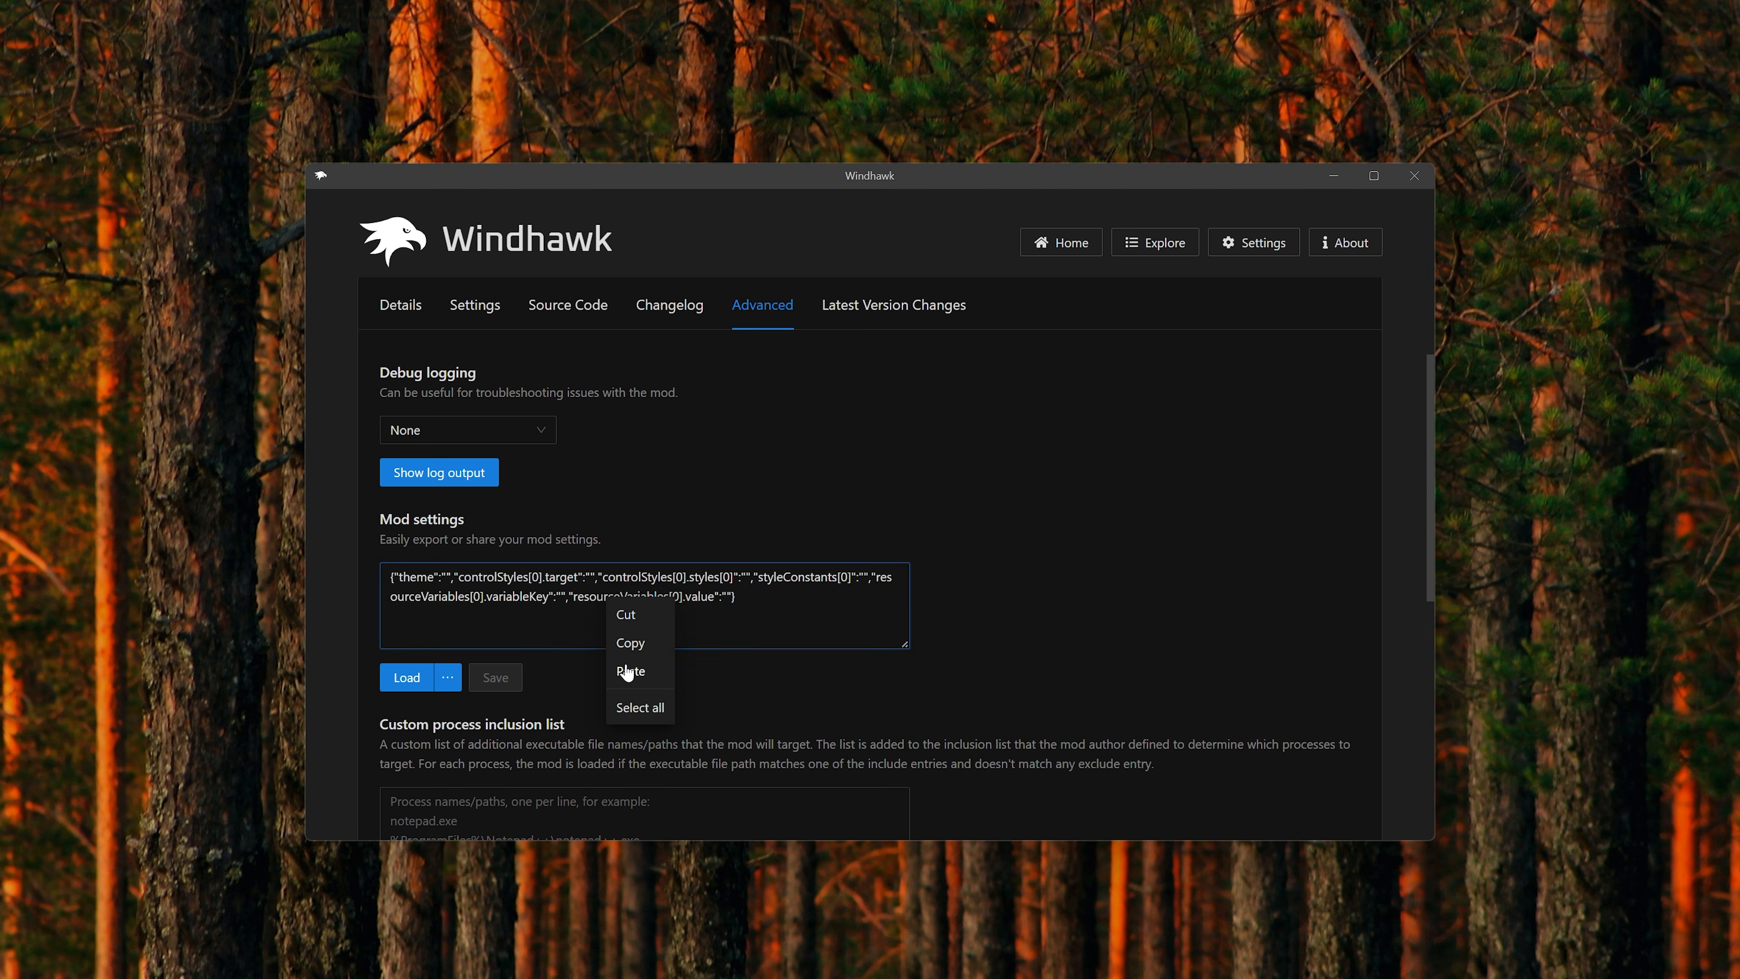
{"action": "left_click", "coordinate": [505, 686]}
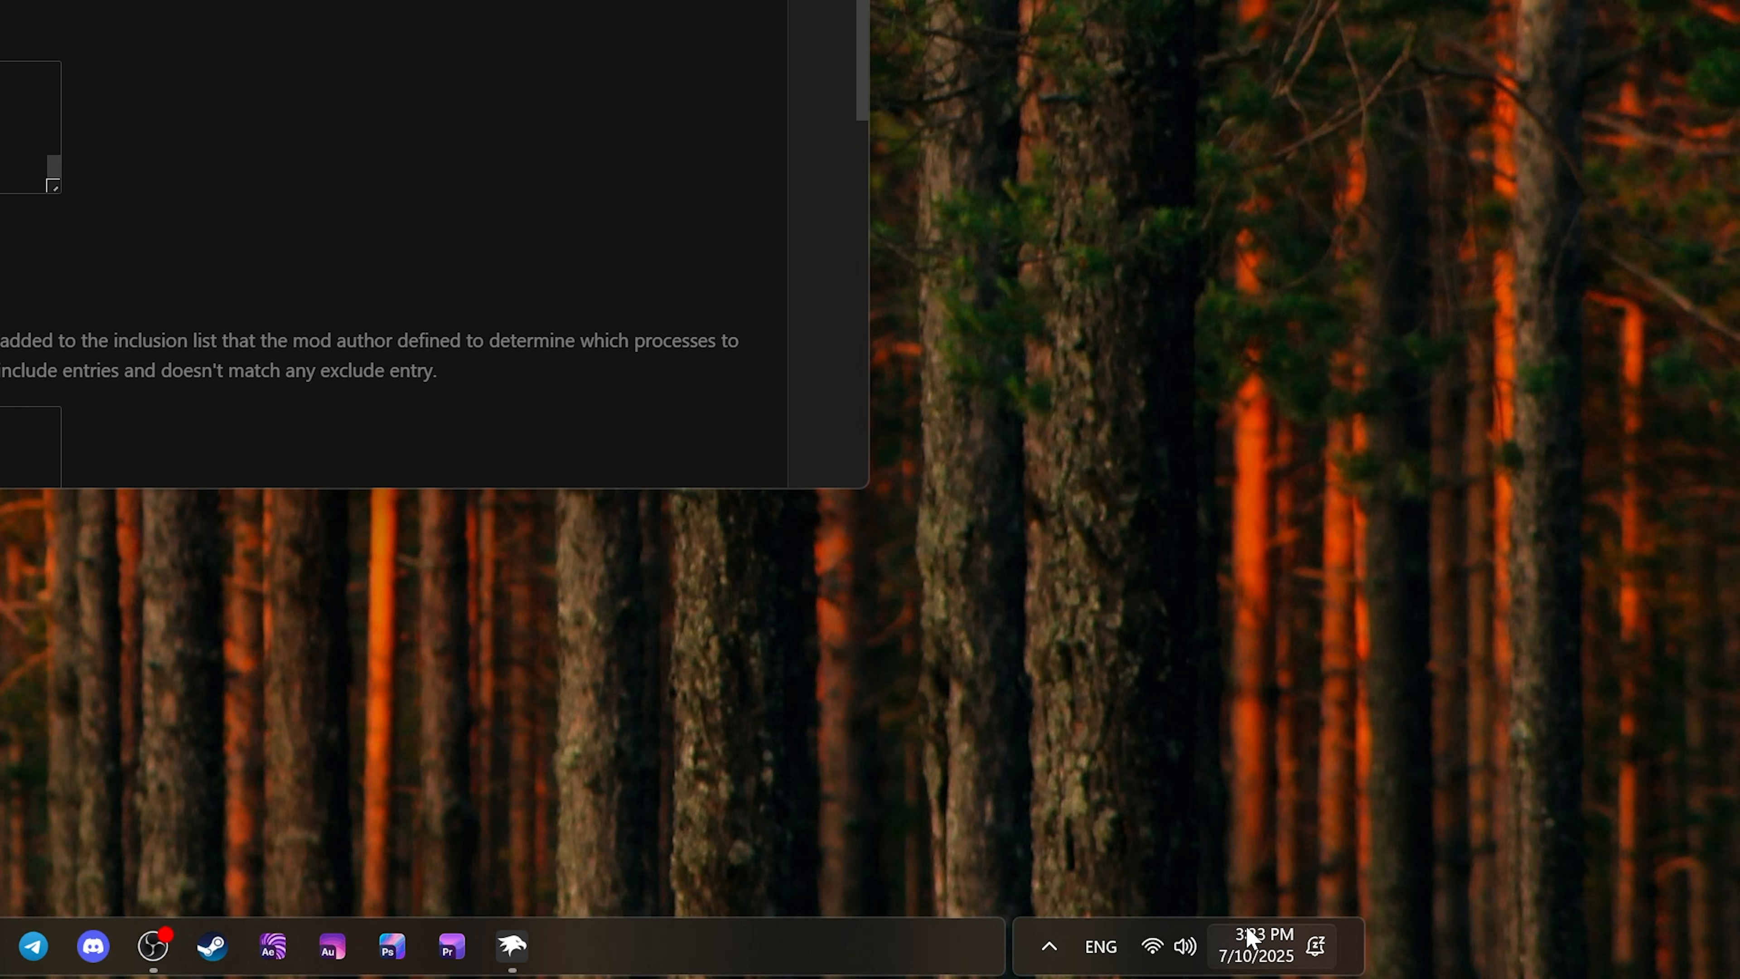
{"action": "left_click", "coordinate": [1627, 950]}
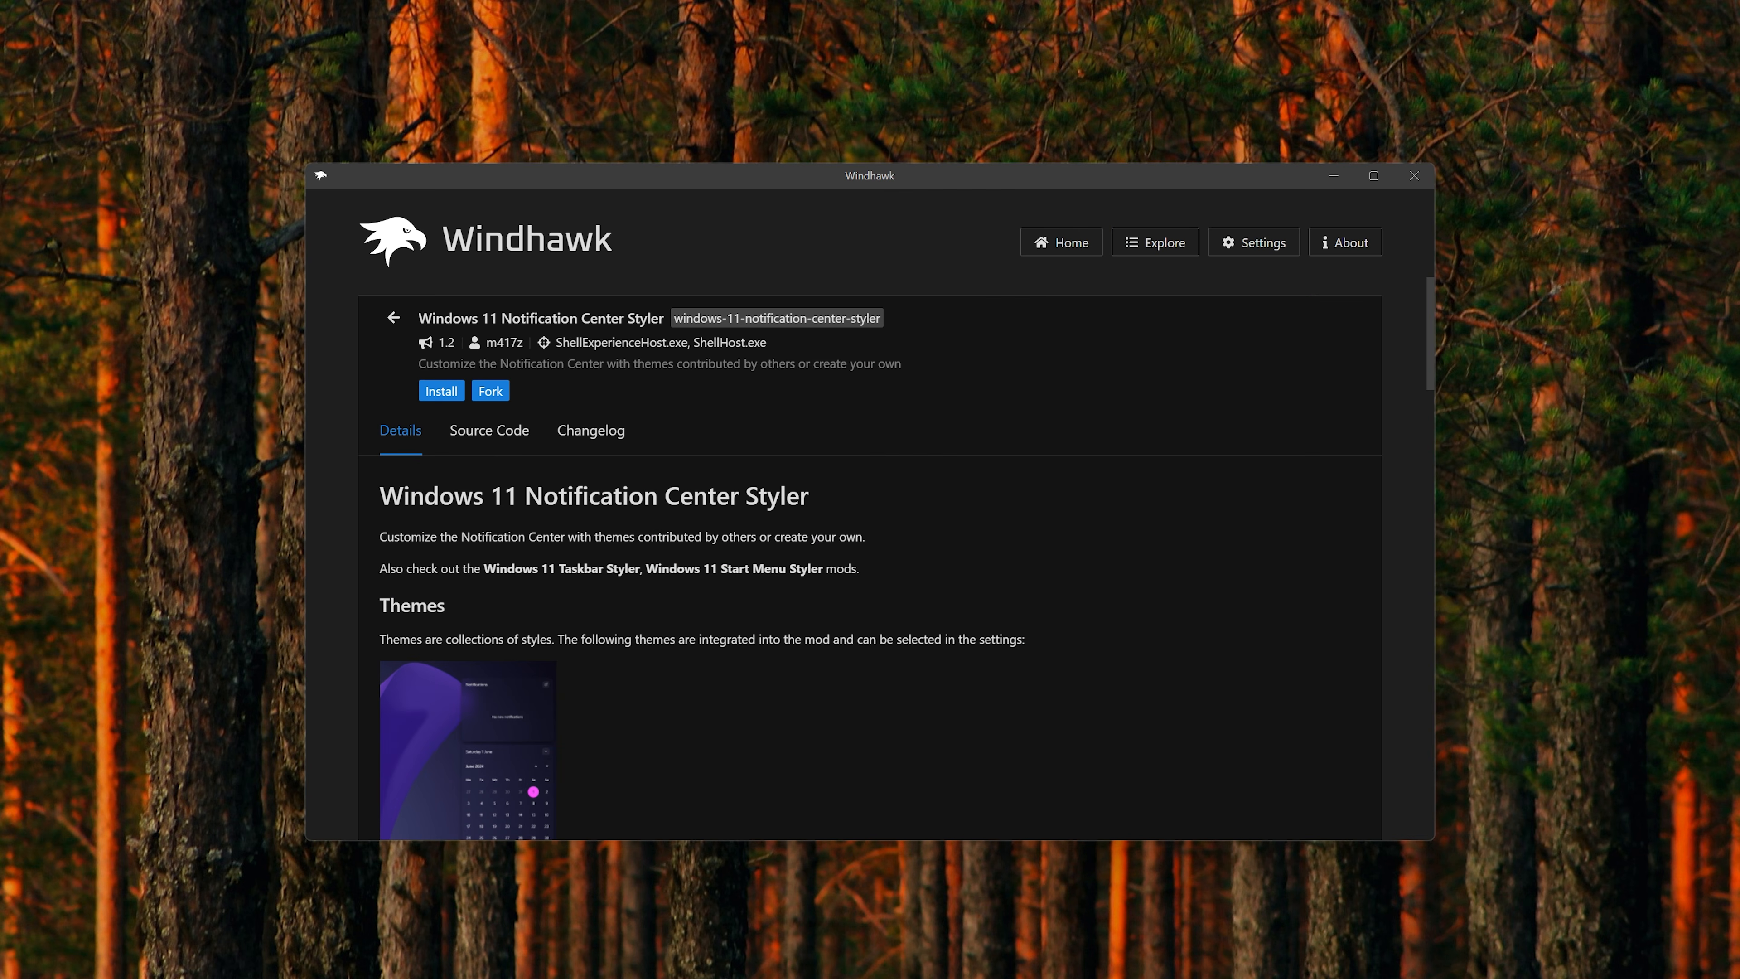
Install the Windows 11 Notification Center Styler mod, accepting the risk
{"action": "left_click", "coordinate": [427, 394]}
{"action": "left_click", "coordinate": [981, 665]}
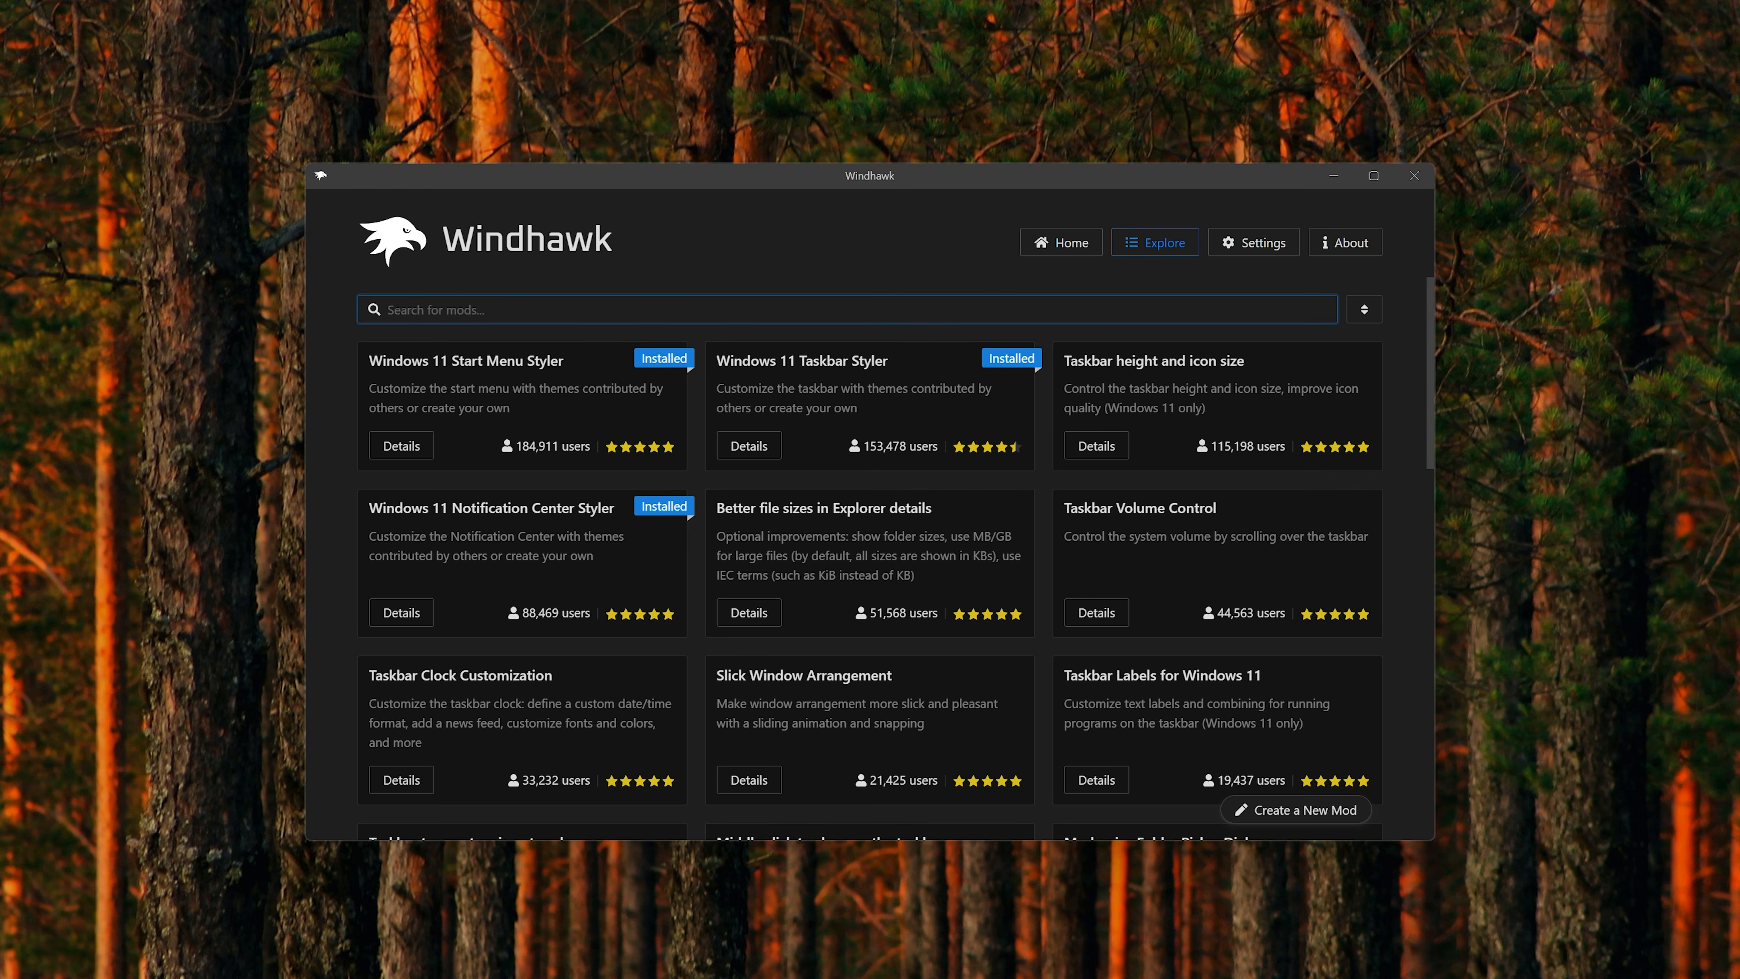
Search the Windhawk mods for "dark" and install Dark mode context menus, accepting the risk
{"action": "type", "text": "dark"}
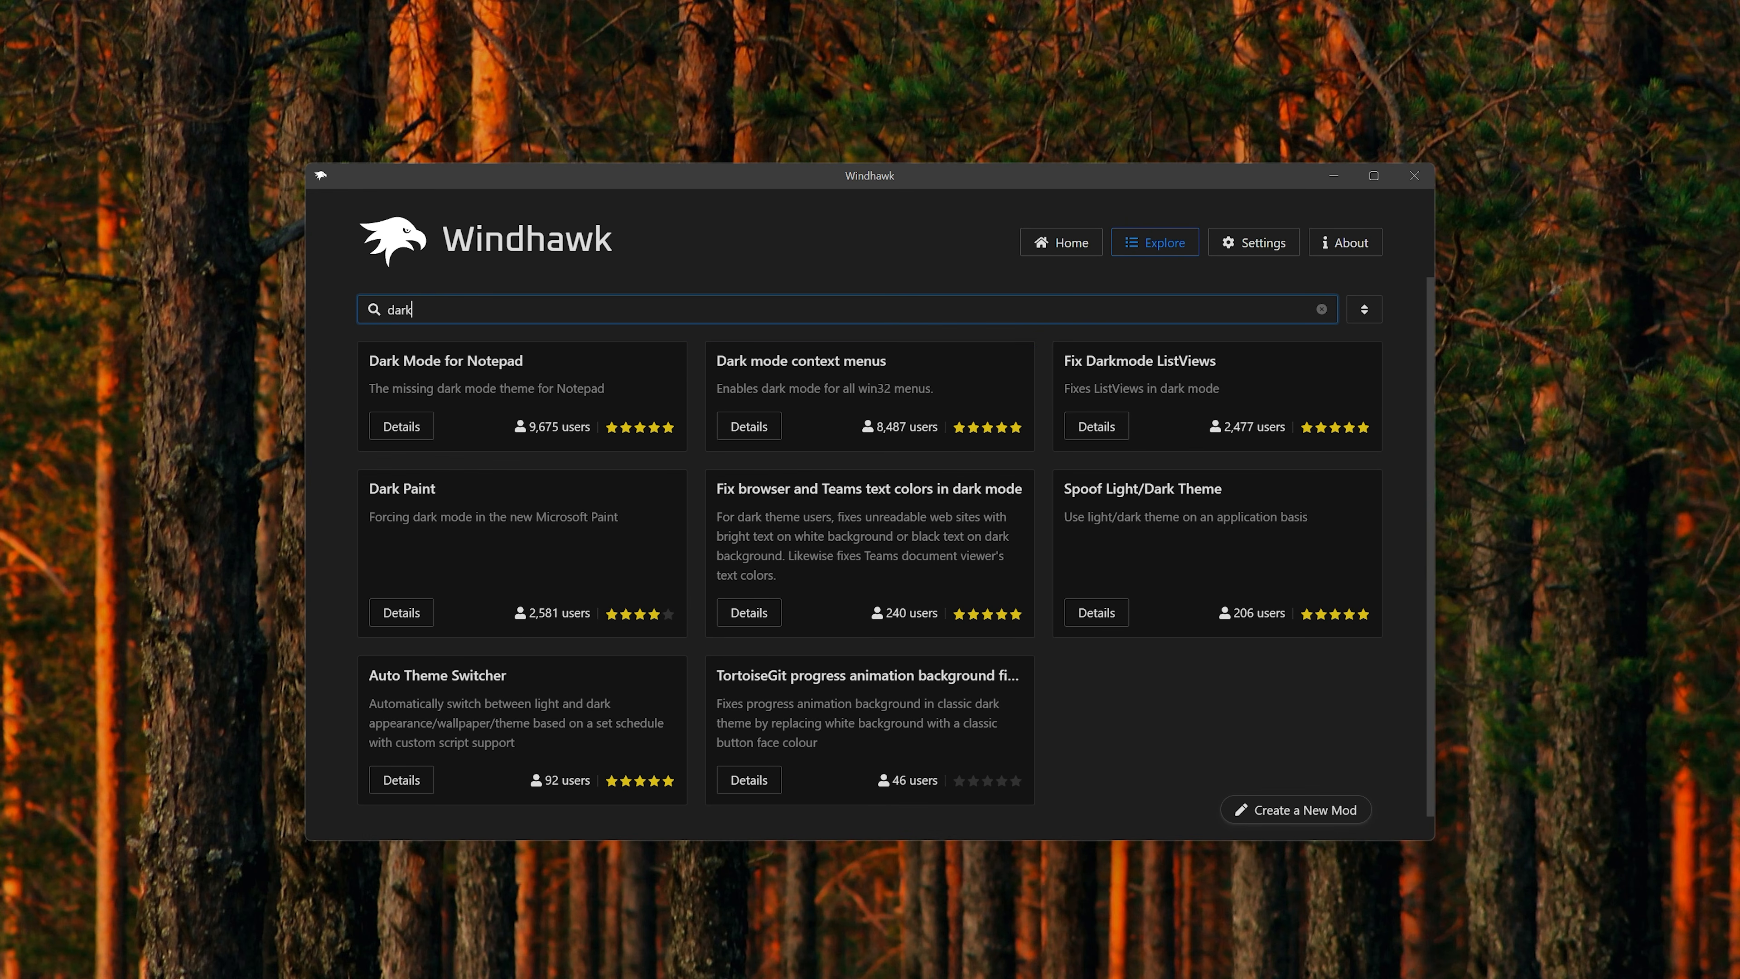
{"action": "left_click", "coordinate": [760, 431]}
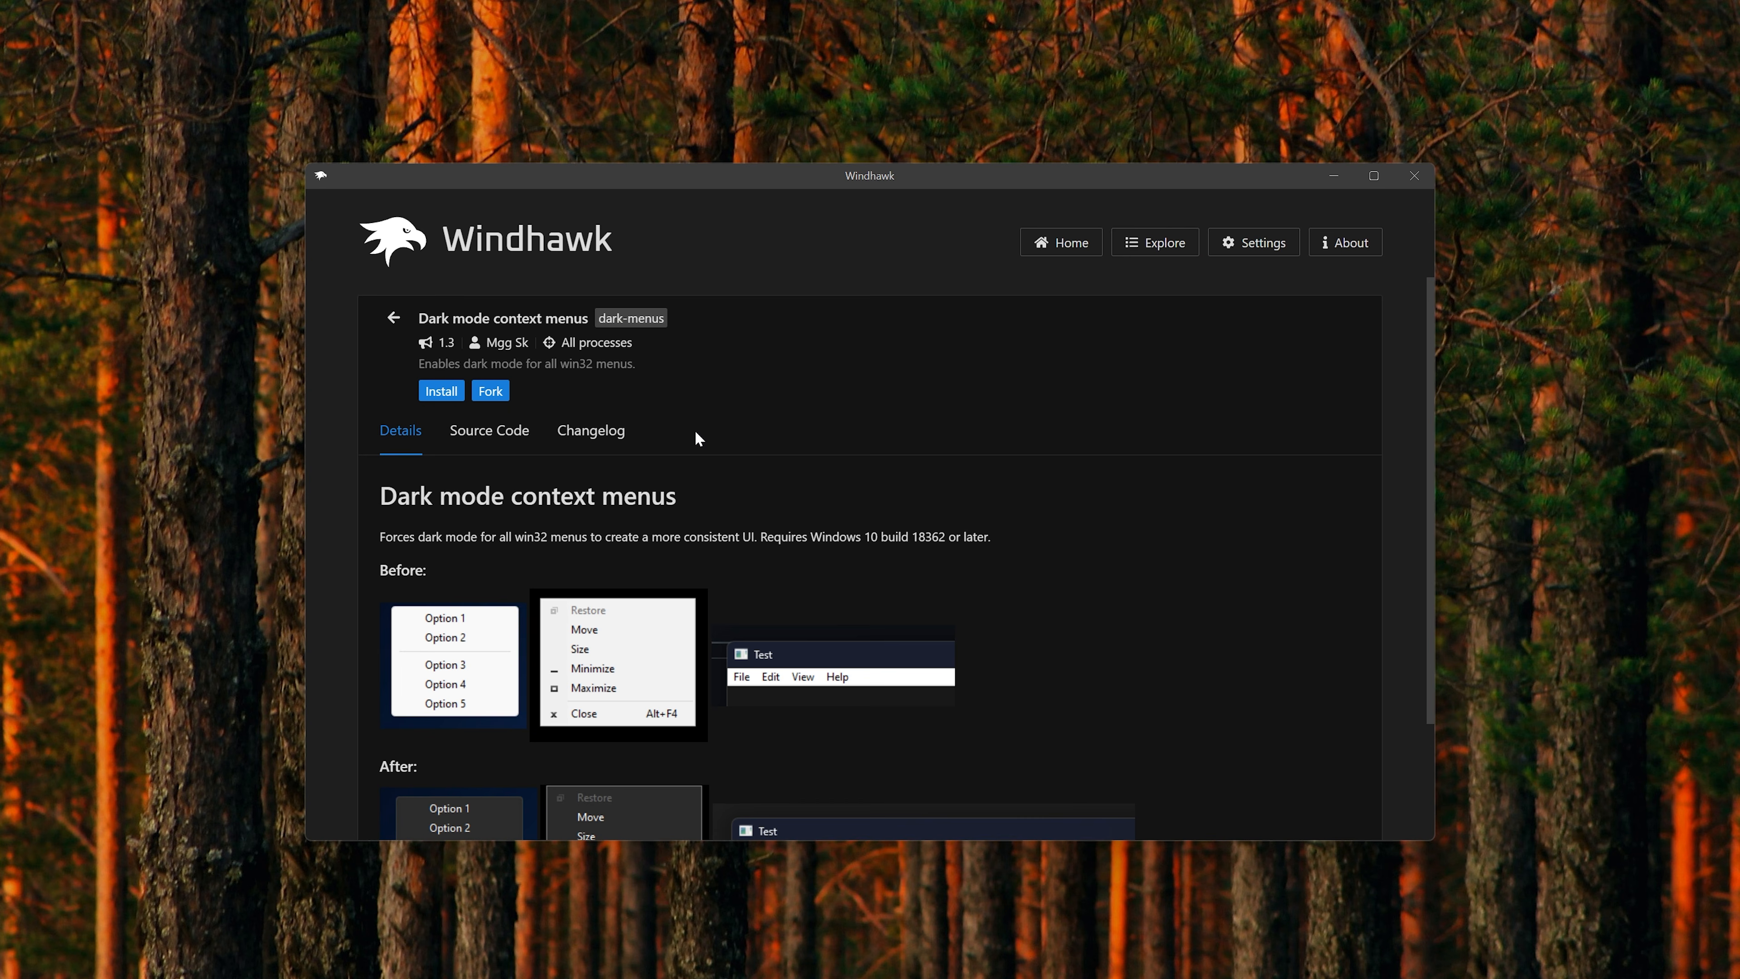
{"action": "left_click", "coordinate": [445, 392]}
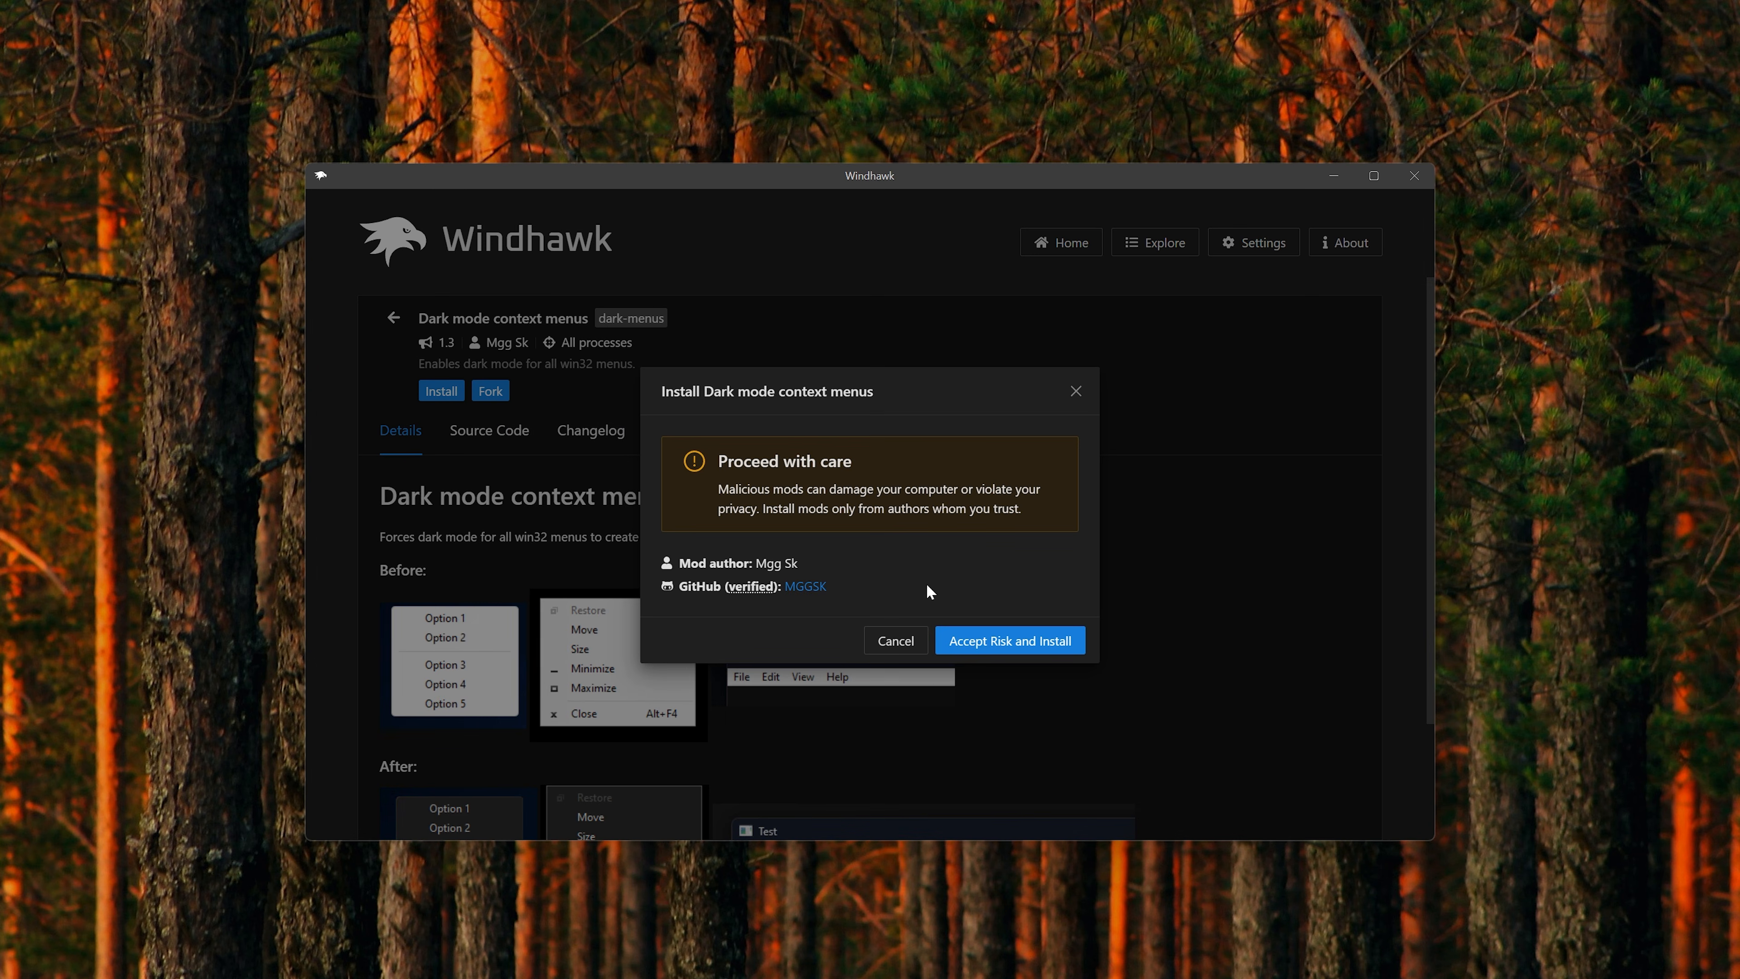
{"action": "left_click", "coordinate": [1008, 645]}
Set Dark mode context menus to apply only when Windows is in dark mode and save the mod settings
{"action": "left_click", "coordinate": [452, 656]}
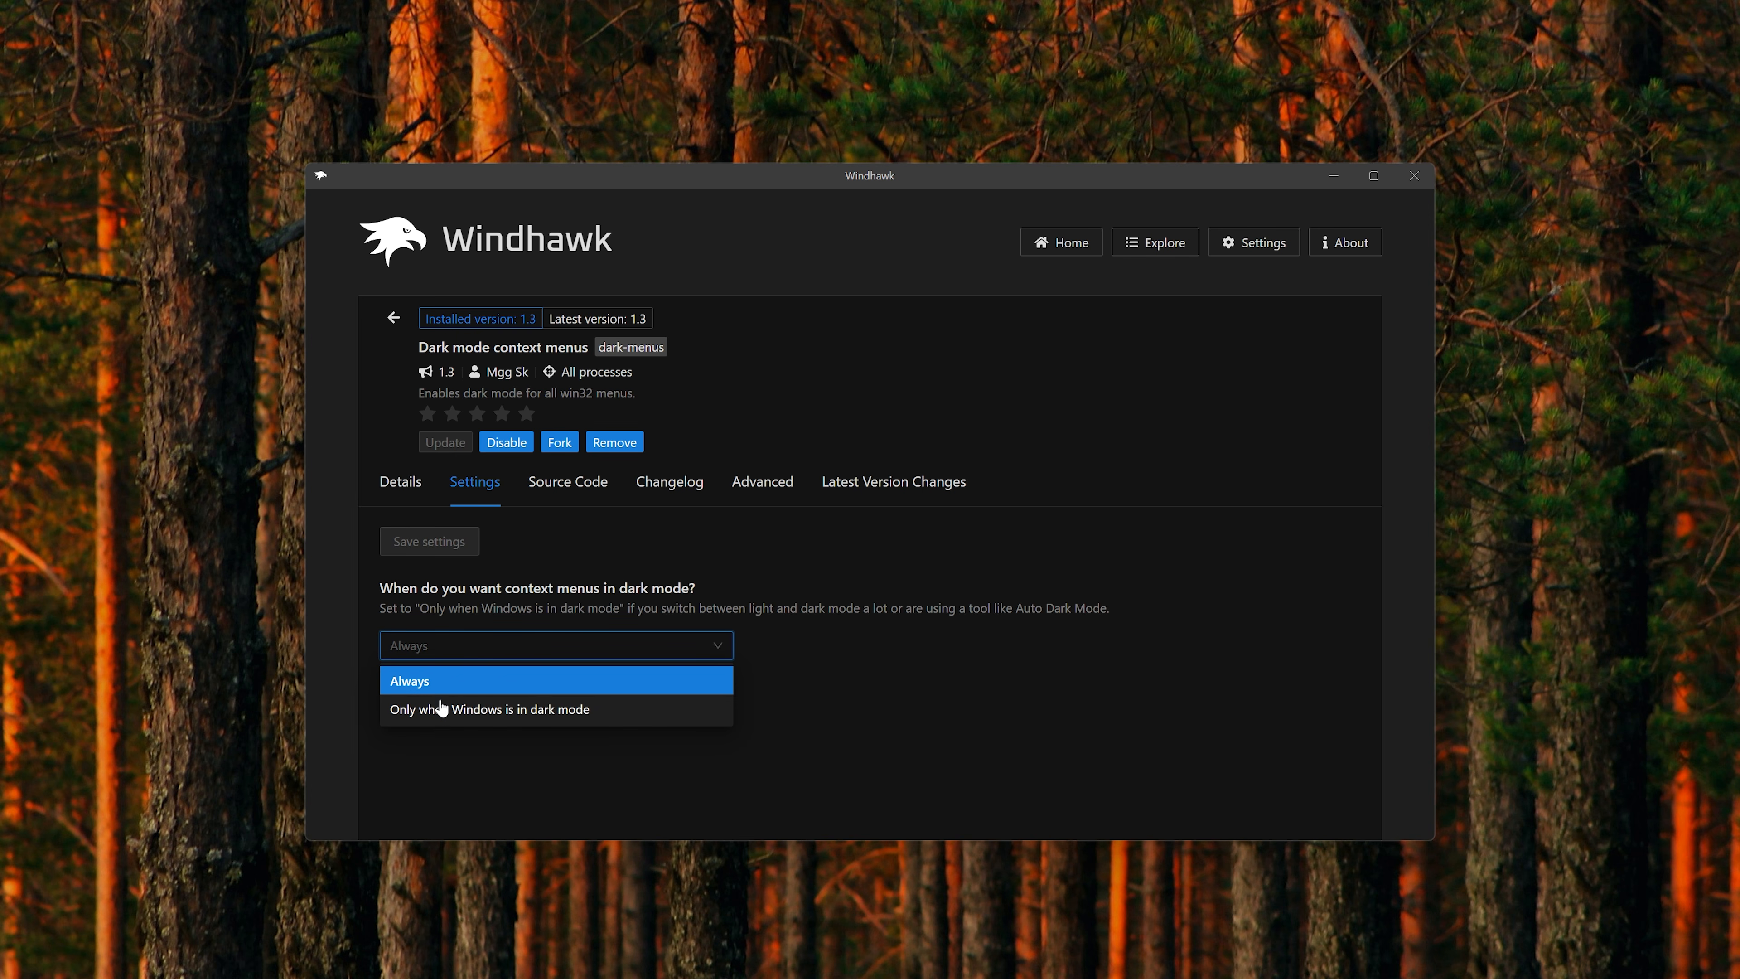
{"action": "left_click", "coordinate": [587, 712]}
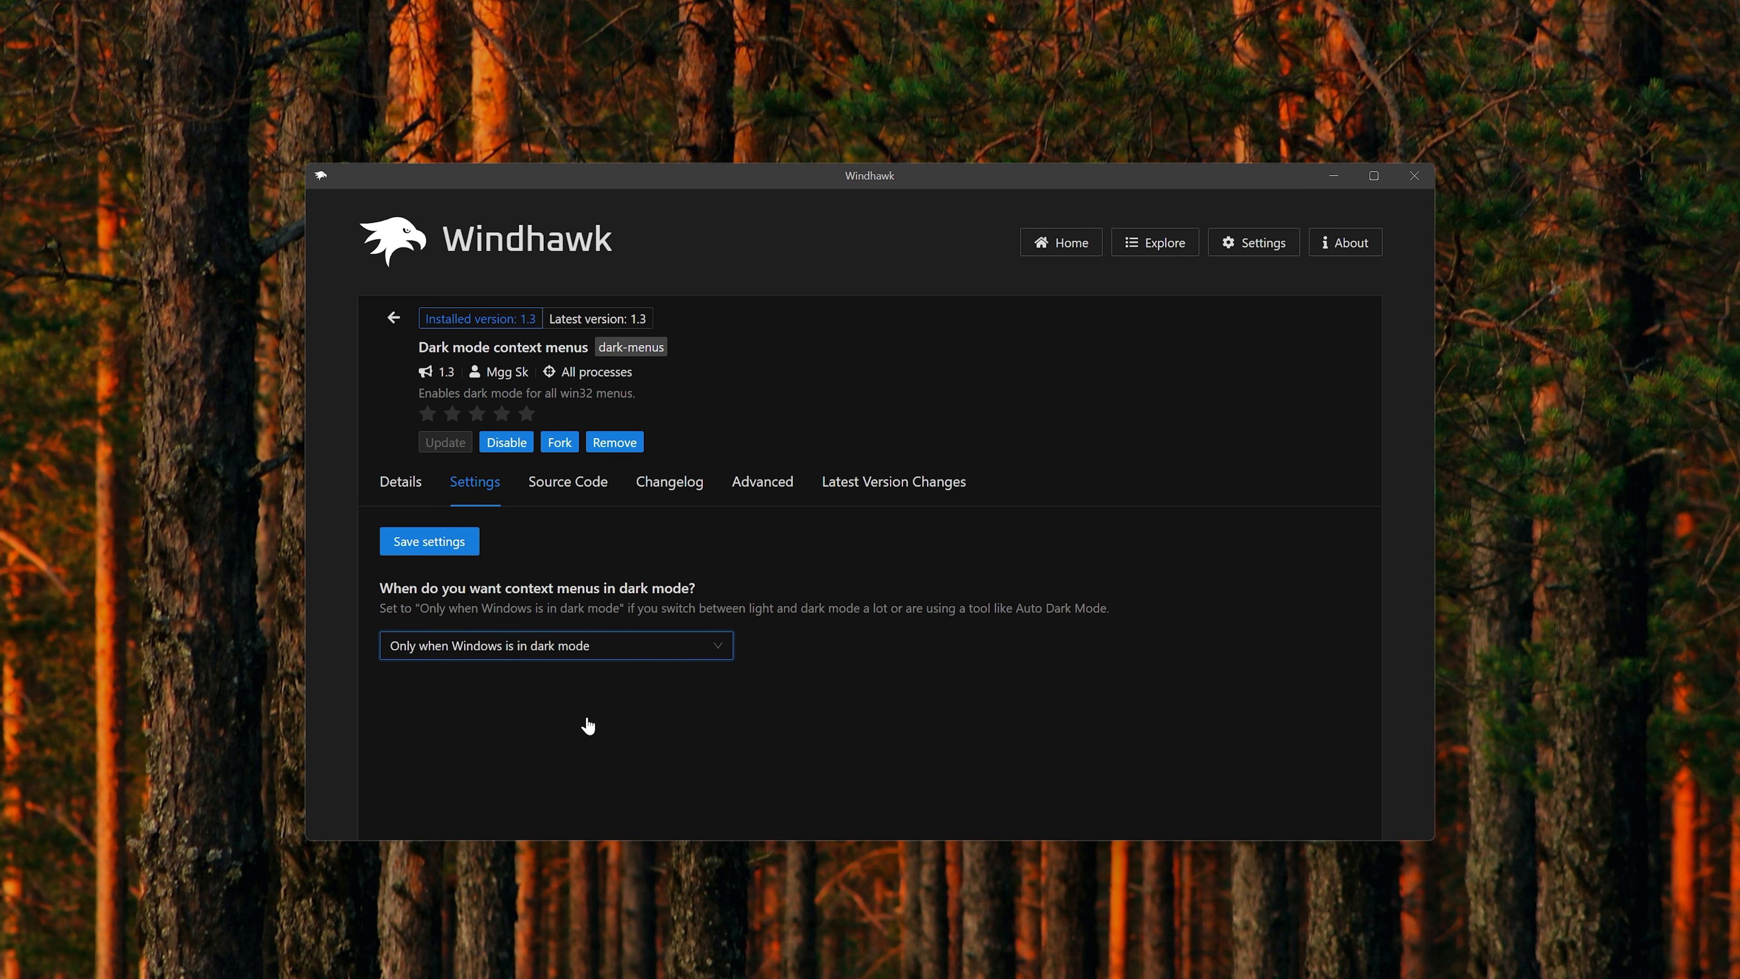
{"action": "left_click", "coordinate": [411, 548]}
Review the mod's before and after examples, and check the File menu in Adobe Premiere Pro
{"action": "left_click", "coordinate": [409, 505]}
{"action": "scroll", "coordinate": [875, 583], "scroll_direction": "down", "scroll_amount": 5}
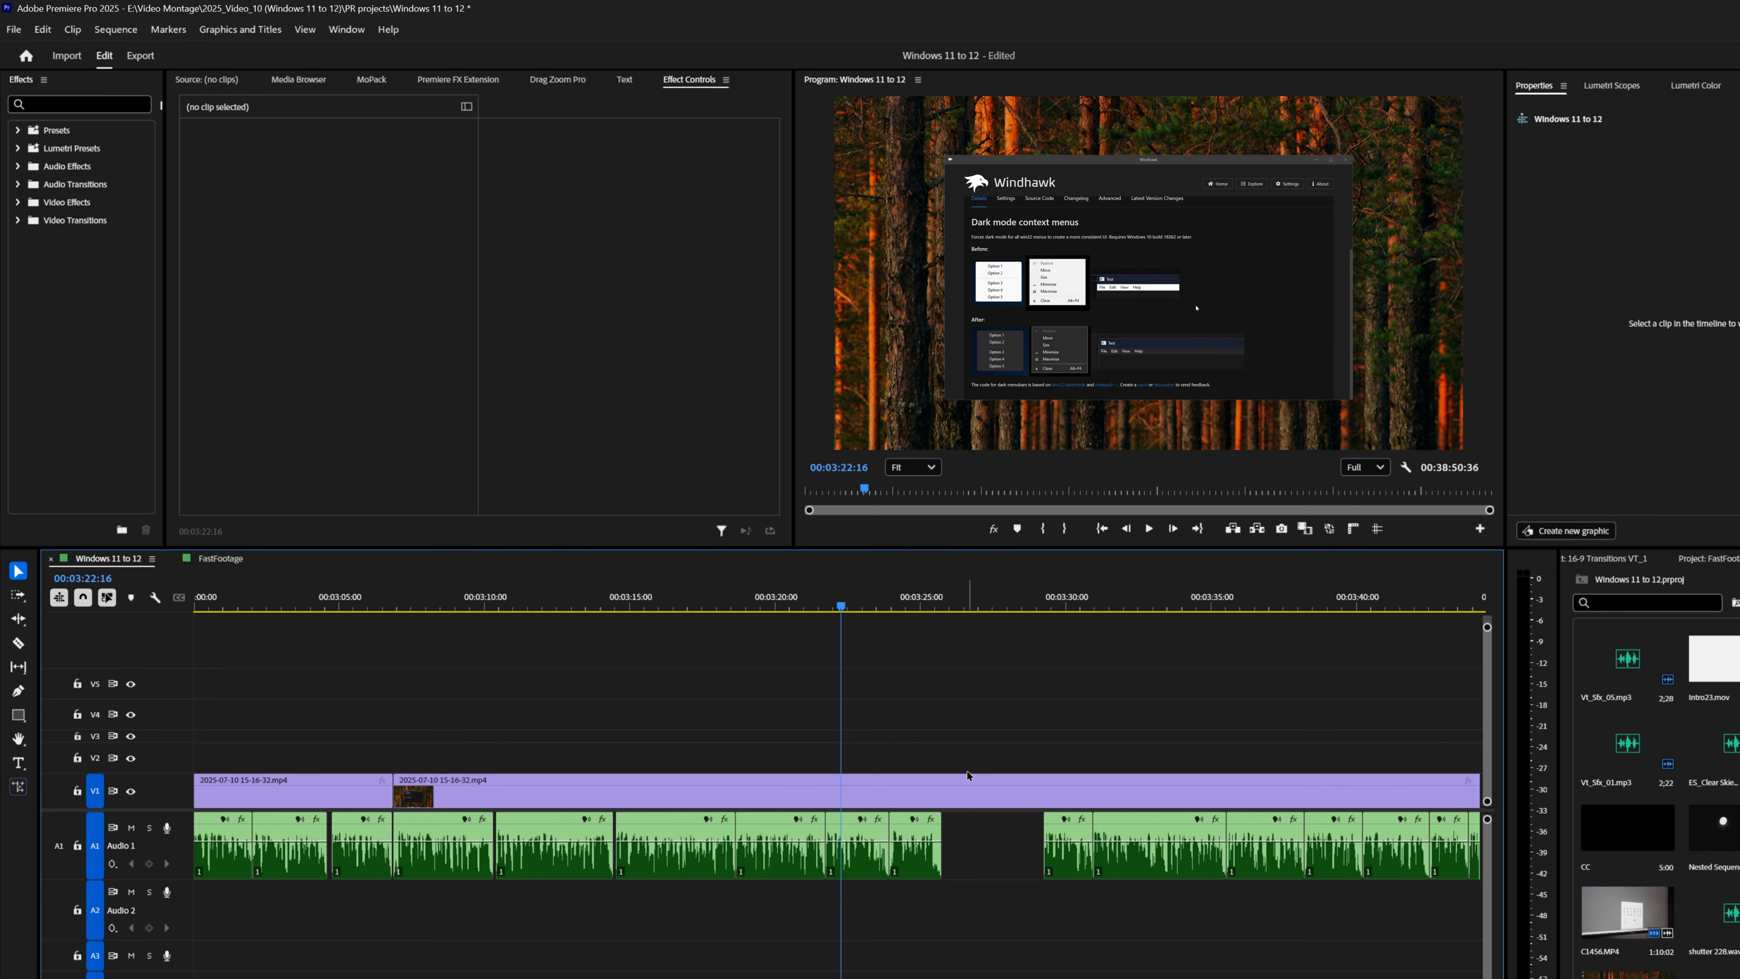
{"action": "left_click", "coordinate": [38, 34]}
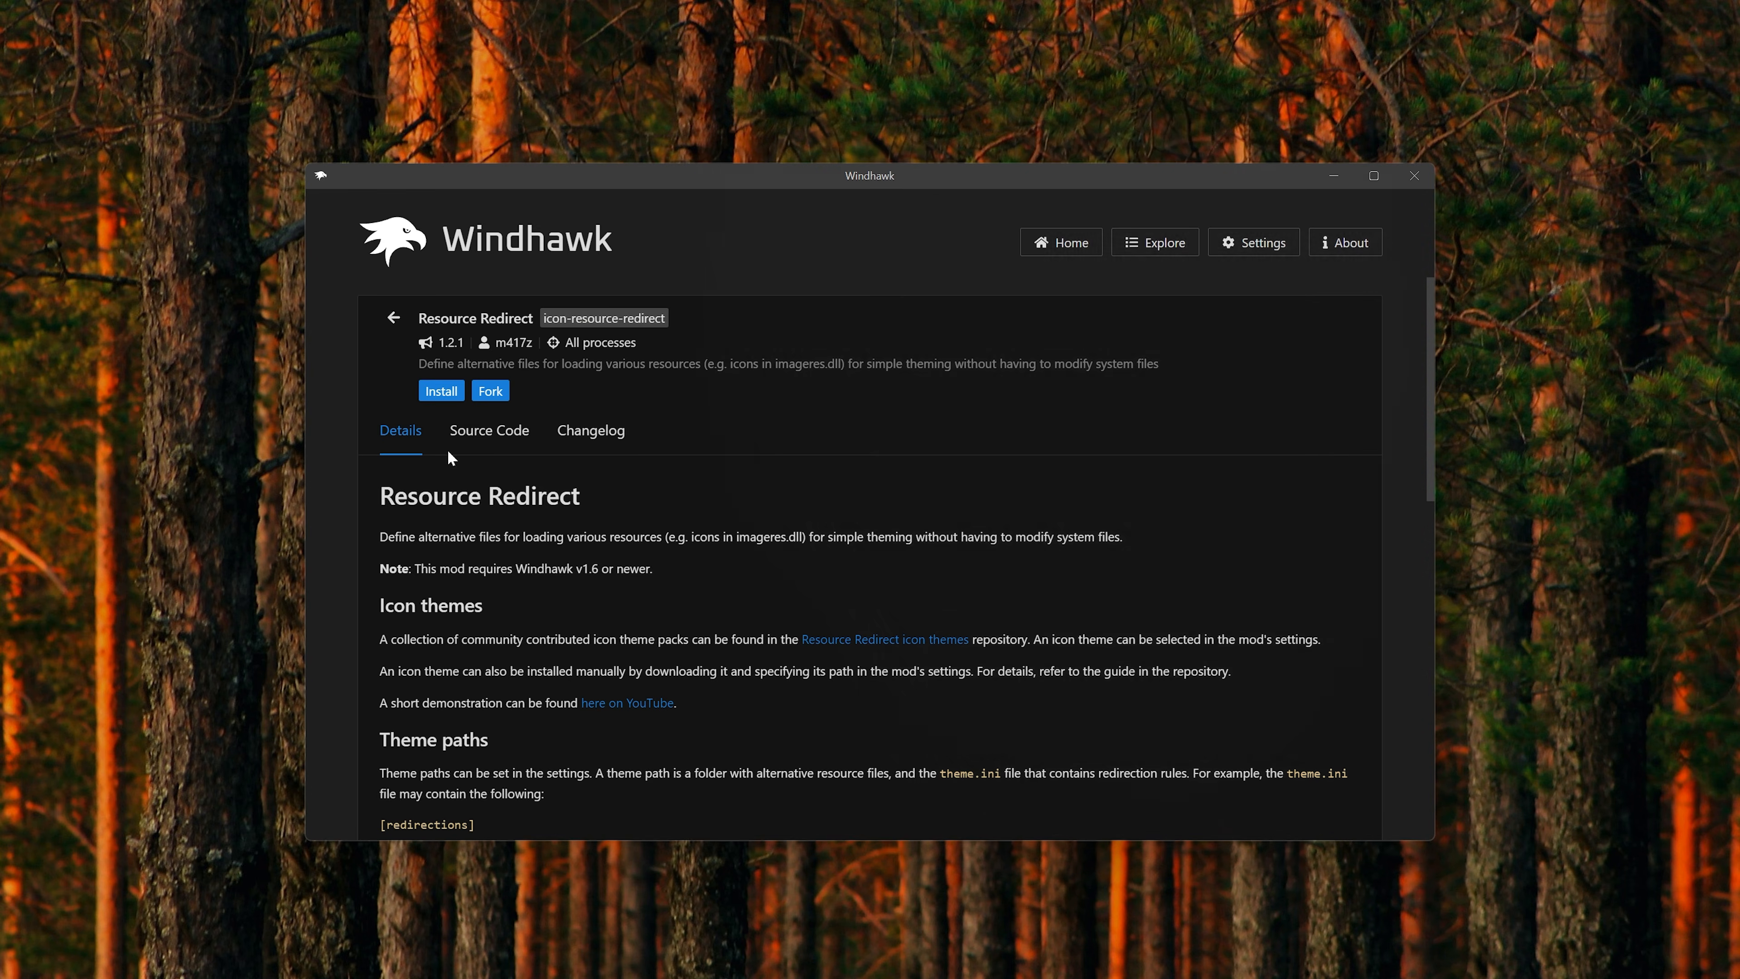
Install the Resource Redirect mod, accepting the risk, and save its icon theme as Quixotic Night (by niivu)
{"action": "left_click", "coordinate": [441, 391]}
{"action": "left_click", "coordinate": [986, 660]}
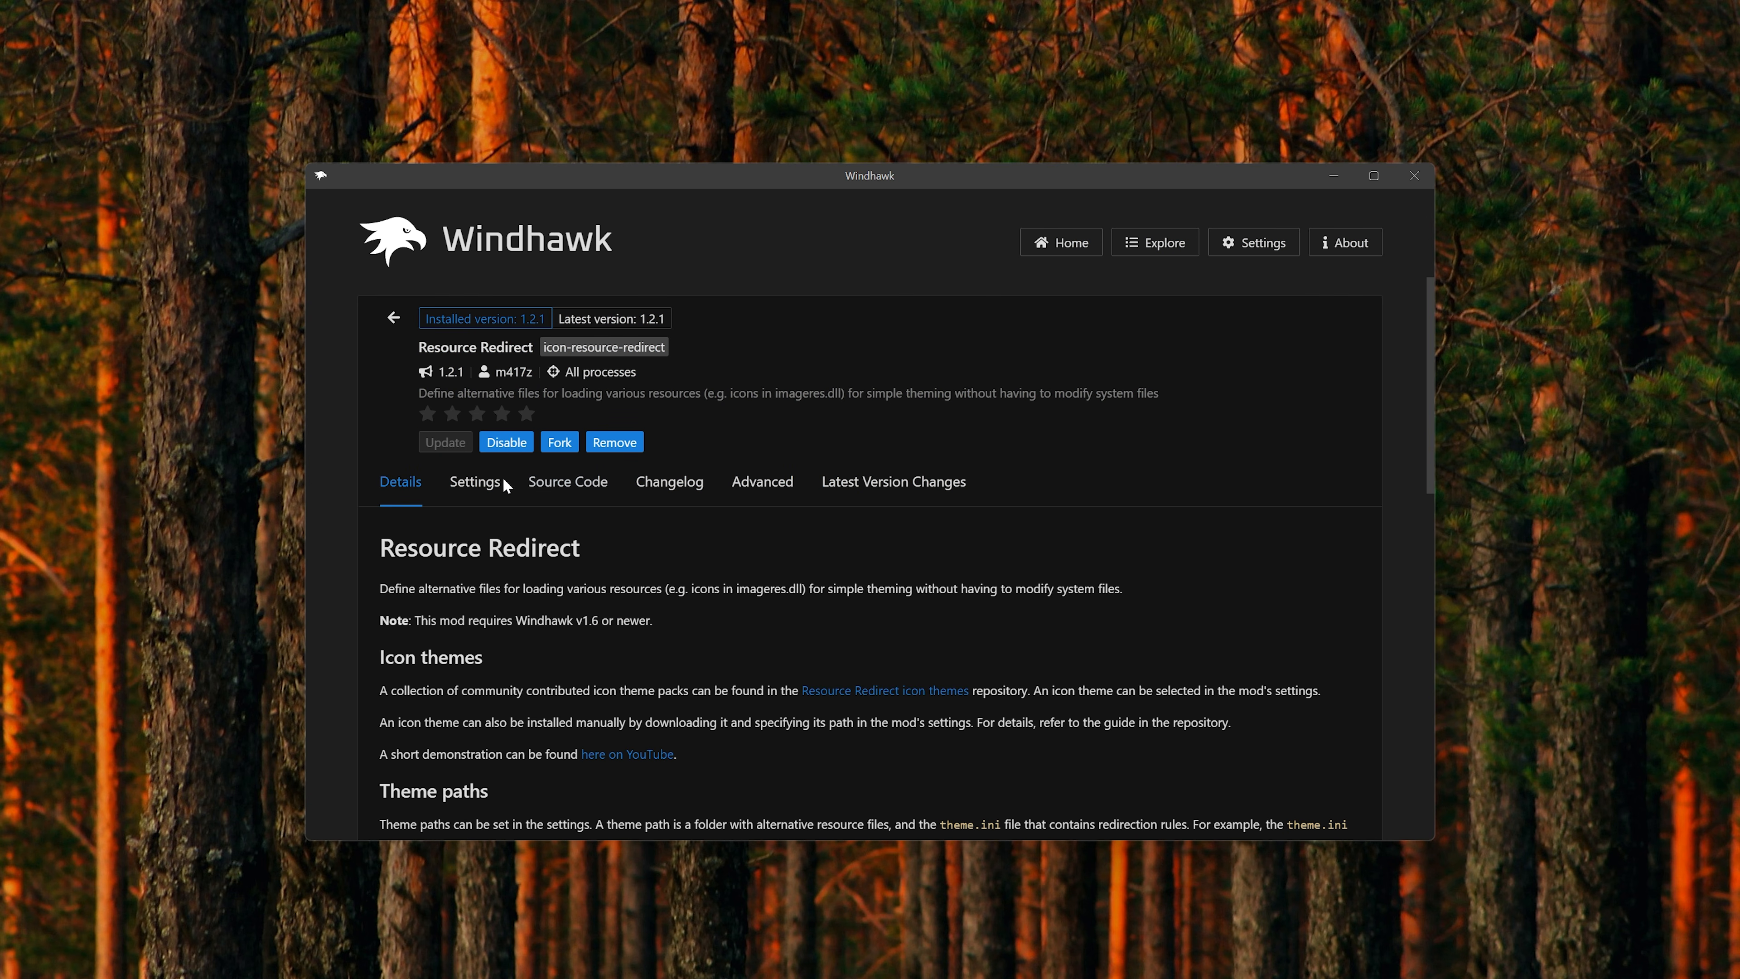
{"action": "left_click", "coordinate": [489, 487]}
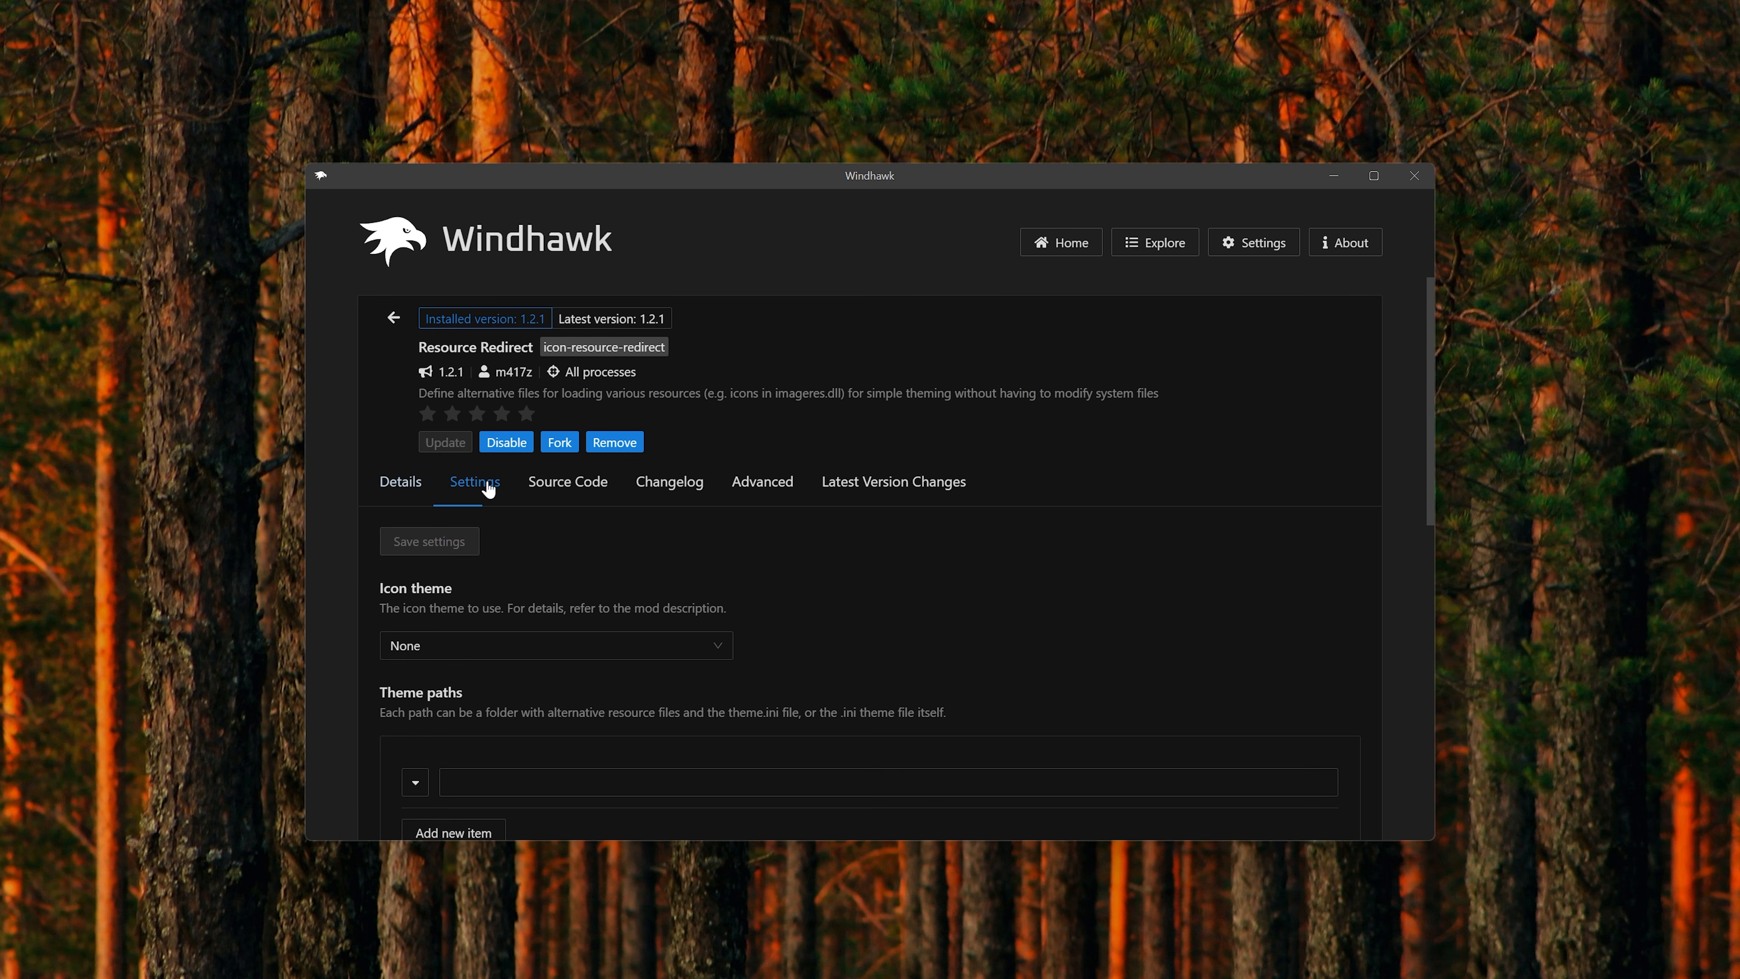
{"action": "scroll", "coordinate": [511, 534], "scroll_direction": "down", "scroll_amount": 1}
{"action": "left_click", "coordinate": [477, 556]}
{"action": "scroll", "coordinate": [614, 641], "scroll_direction": "down", "scroll_amount": 5}
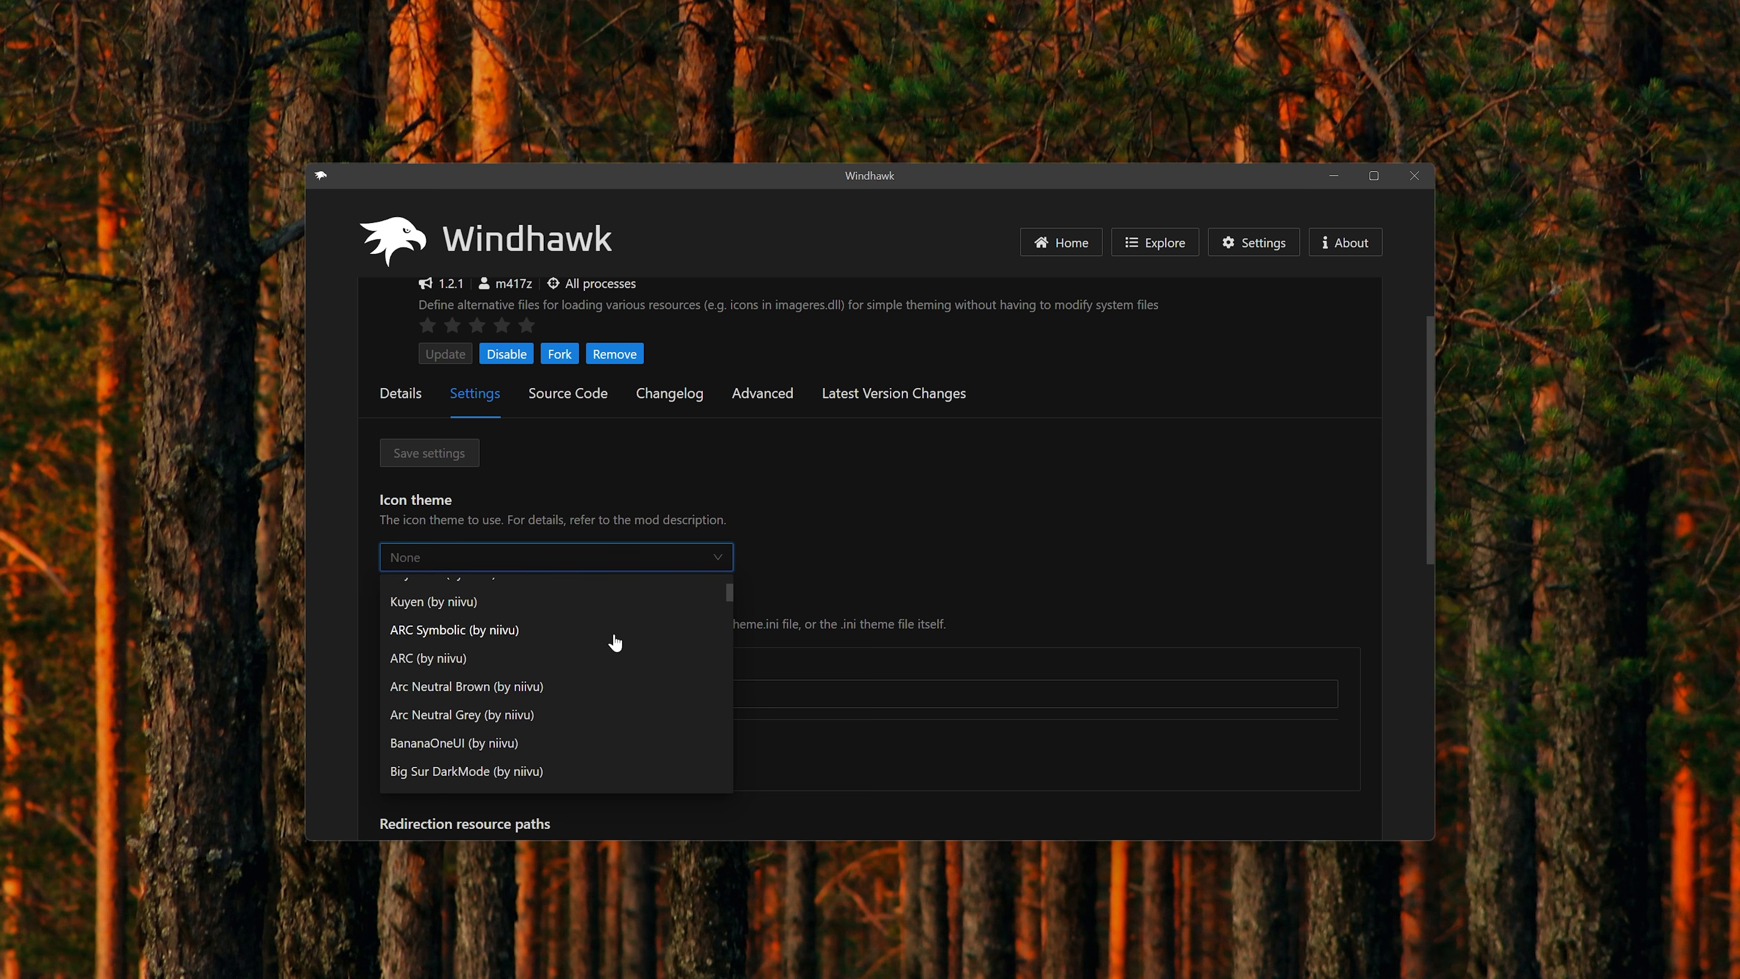
{"action": "double_click", "coordinate": [395, 401]}
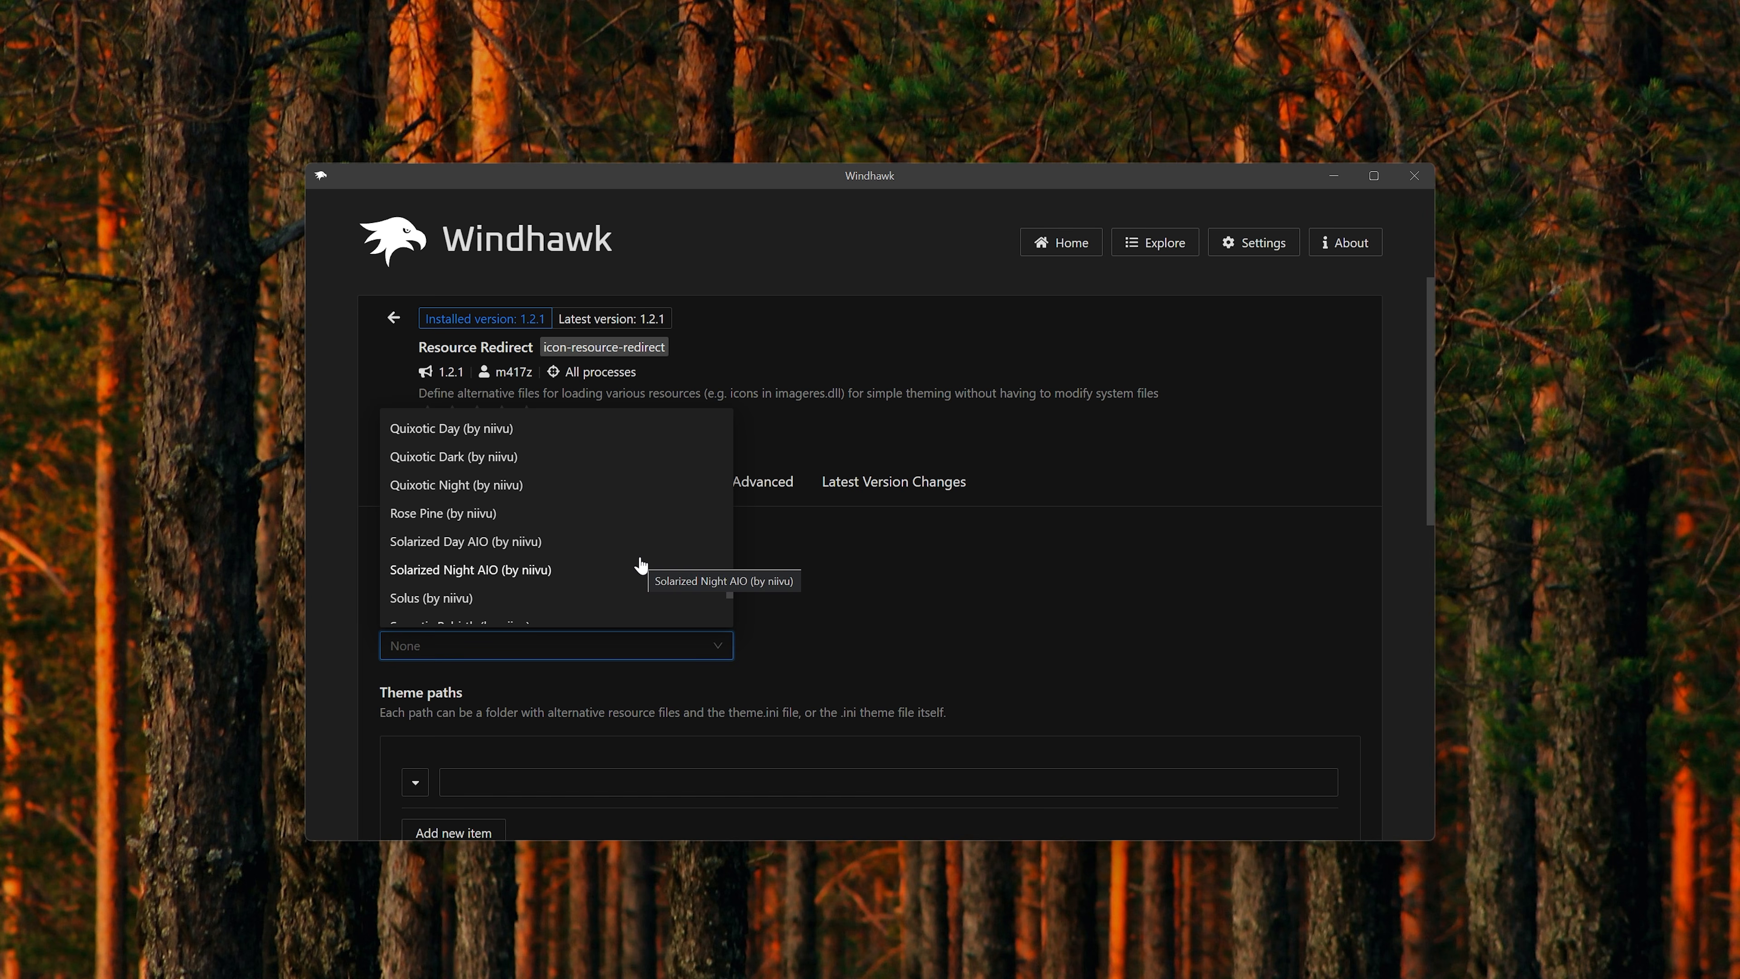
{"action": "left_click", "coordinate": [483, 487]}
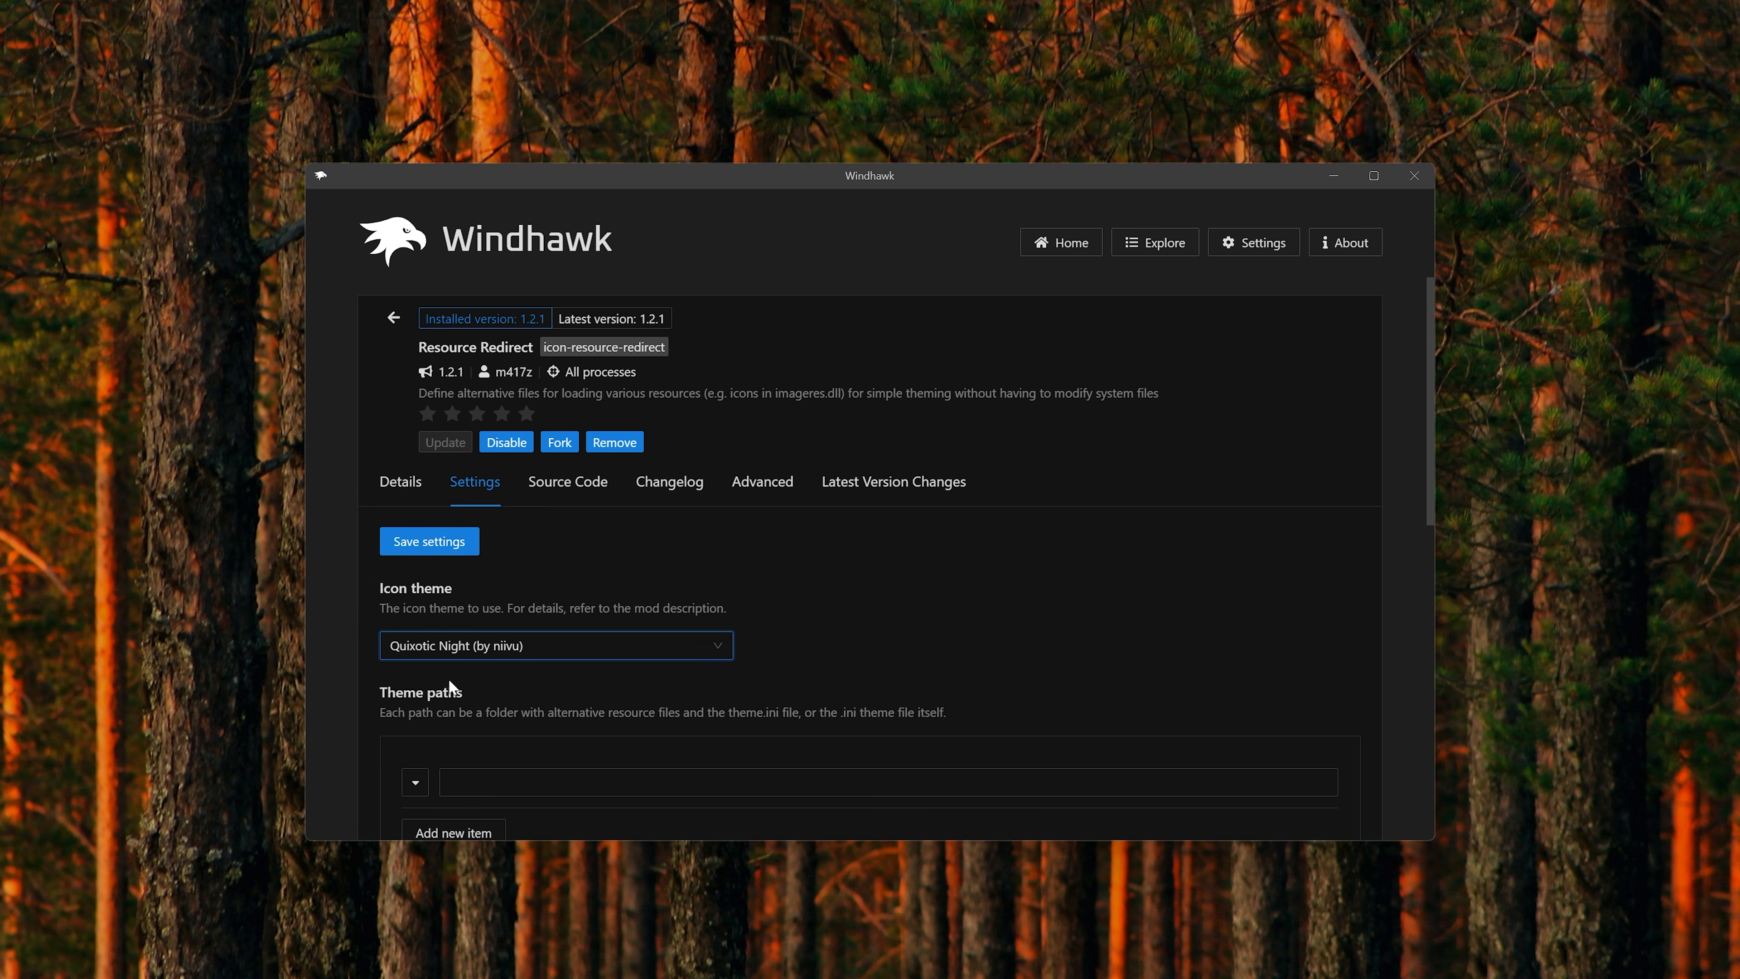
{"action": "left_click", "coordinate": [460, 545]}
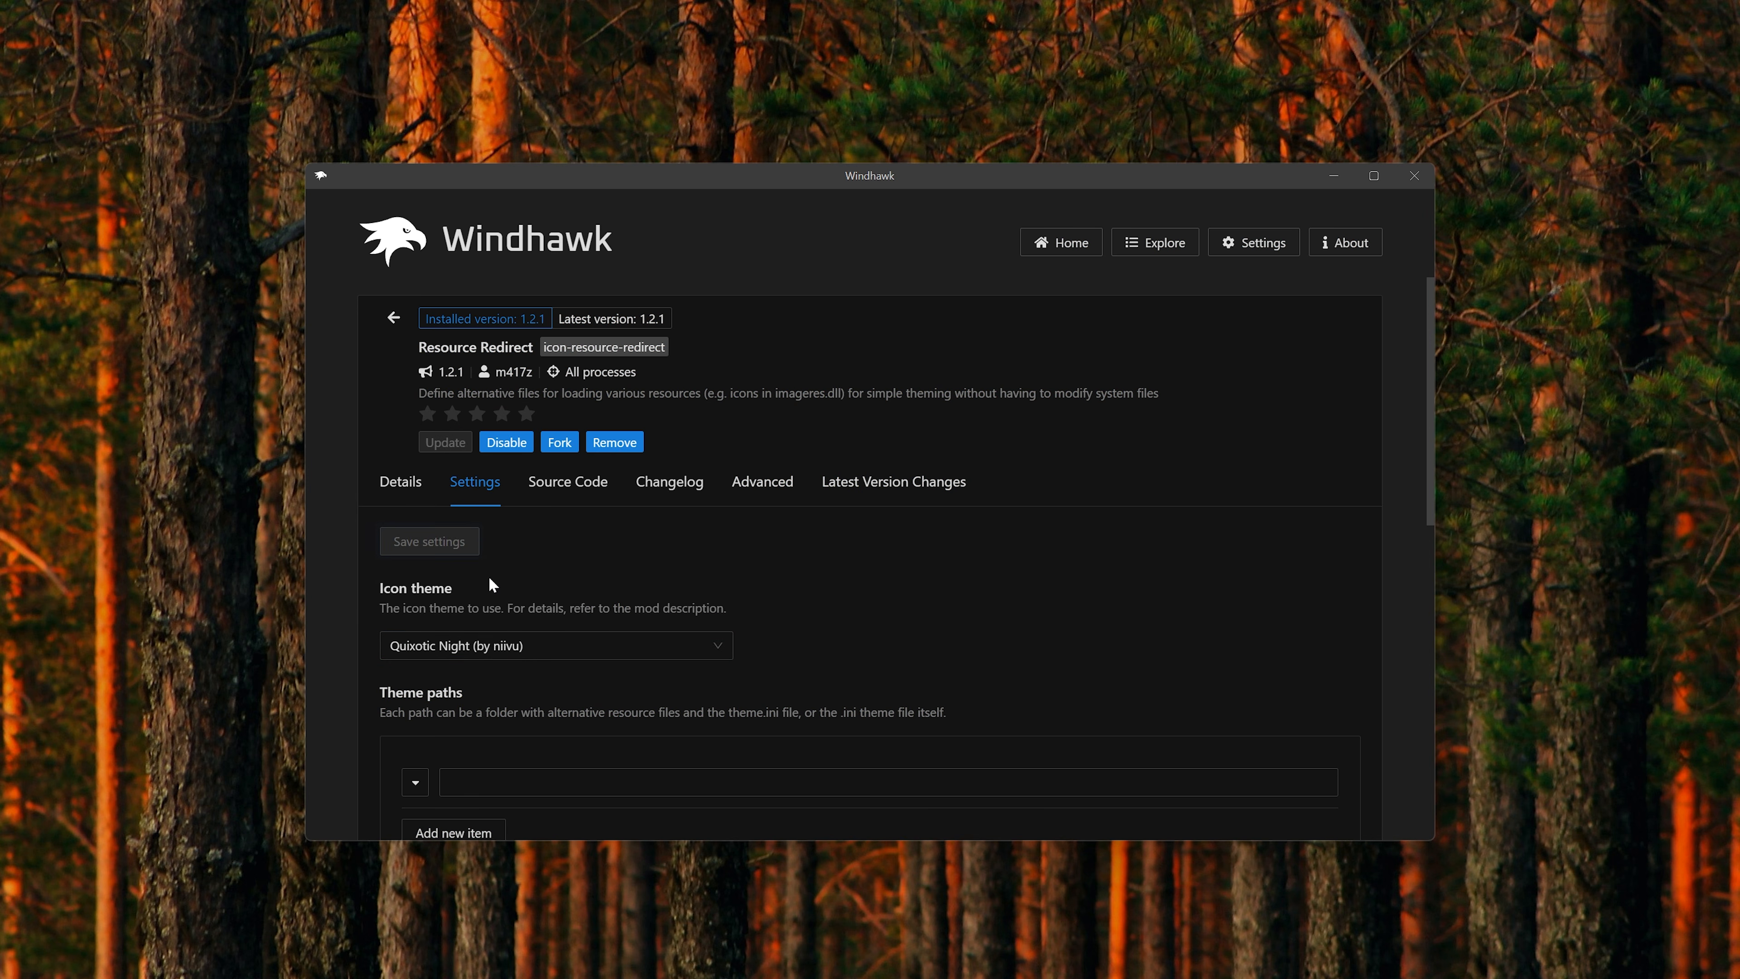
{"action": "left_click", "coordinate": [906, 560]}
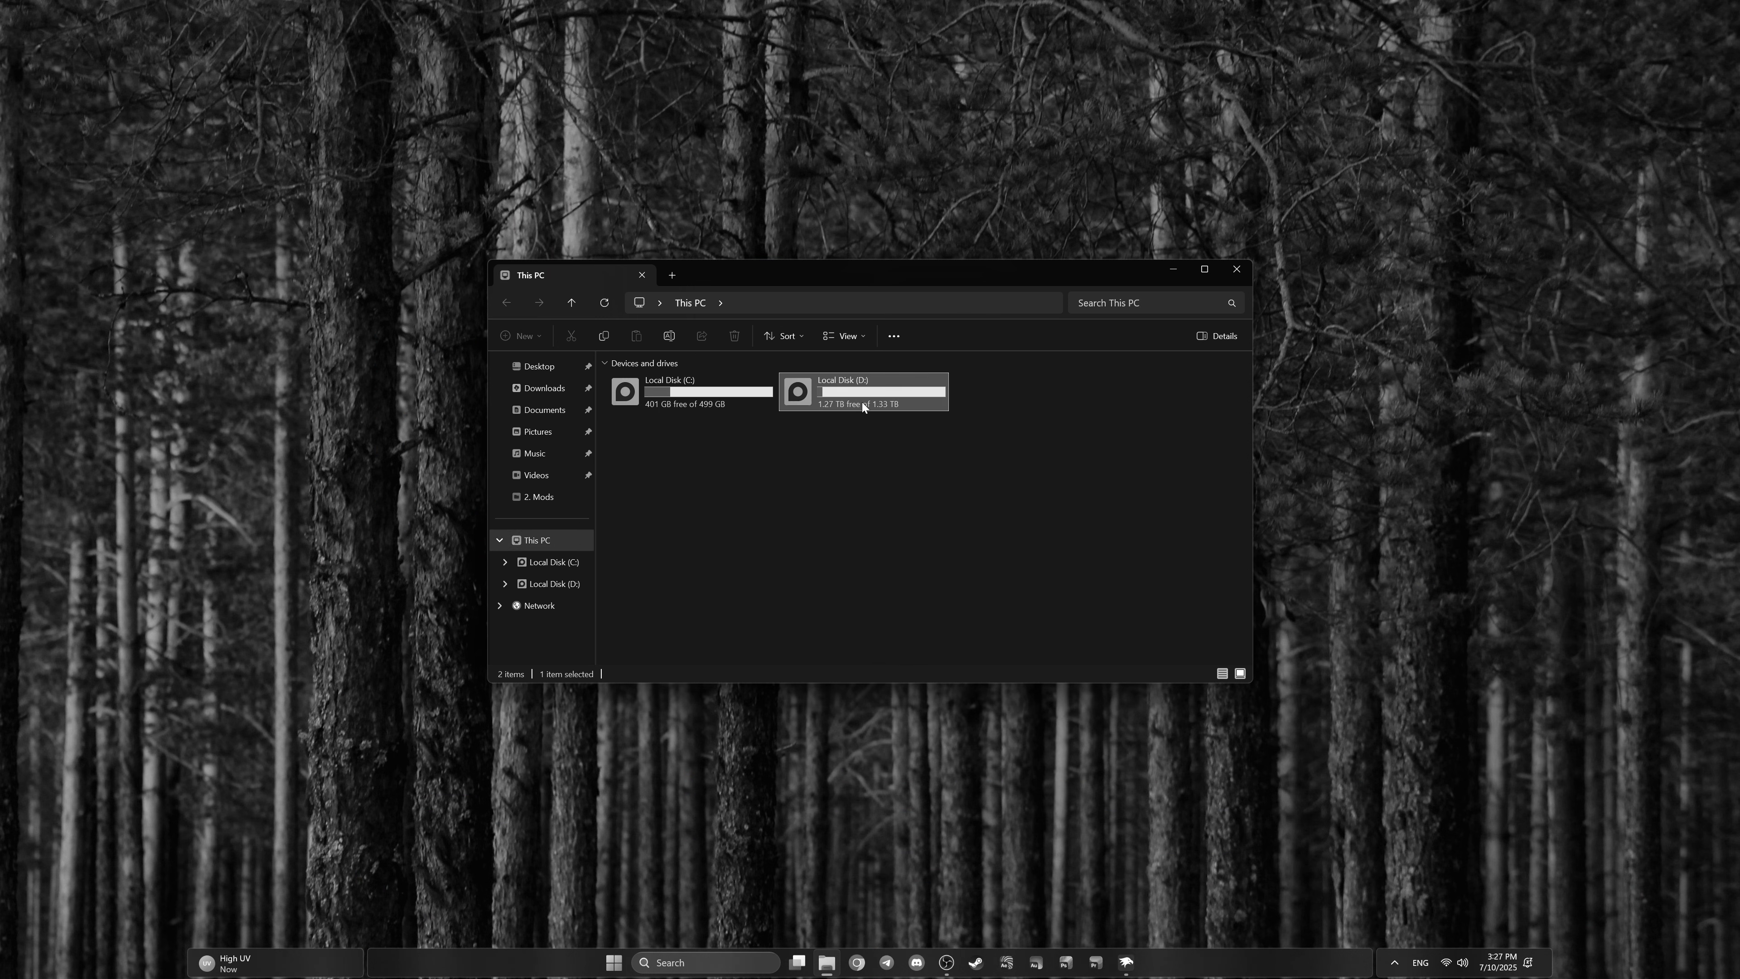
Open the folder D:\Windows 11 to 12\3. Explorer and merge [-] Network.reg into the registry
{"action": "double_click", "coordinate": [860, 405]}
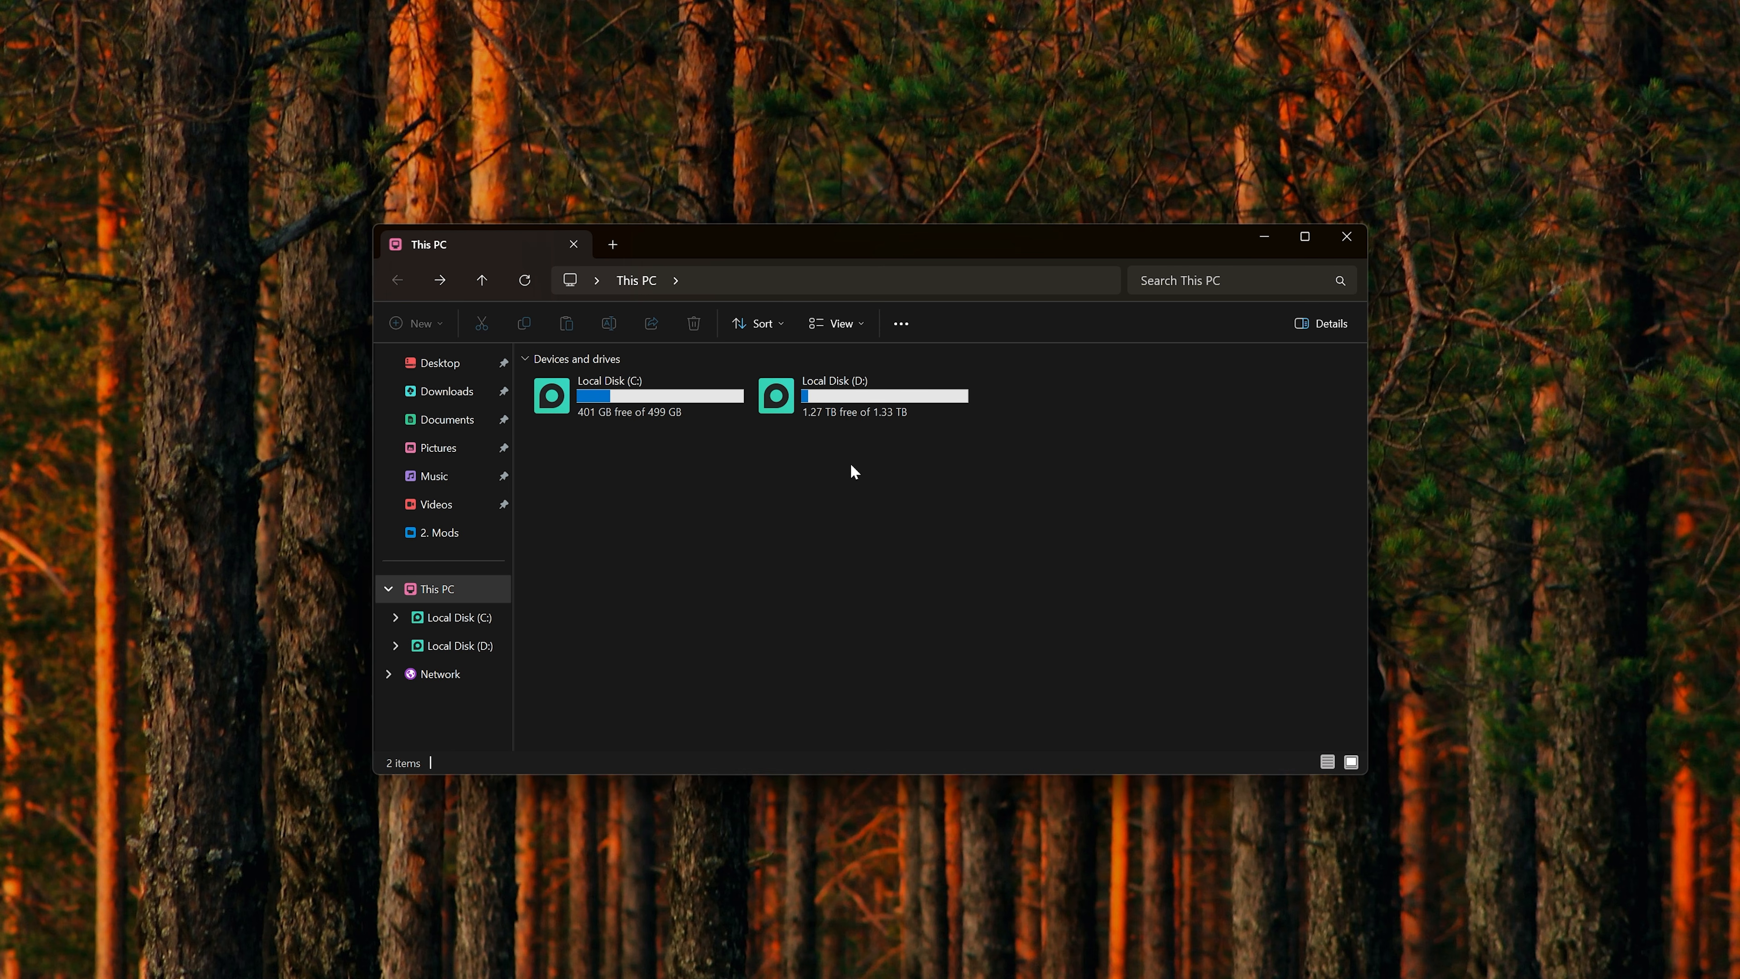
{"action": "double_click", "coordinate": [844, 414]}
{"action": "double_click", "coordinate": [670, 469]}
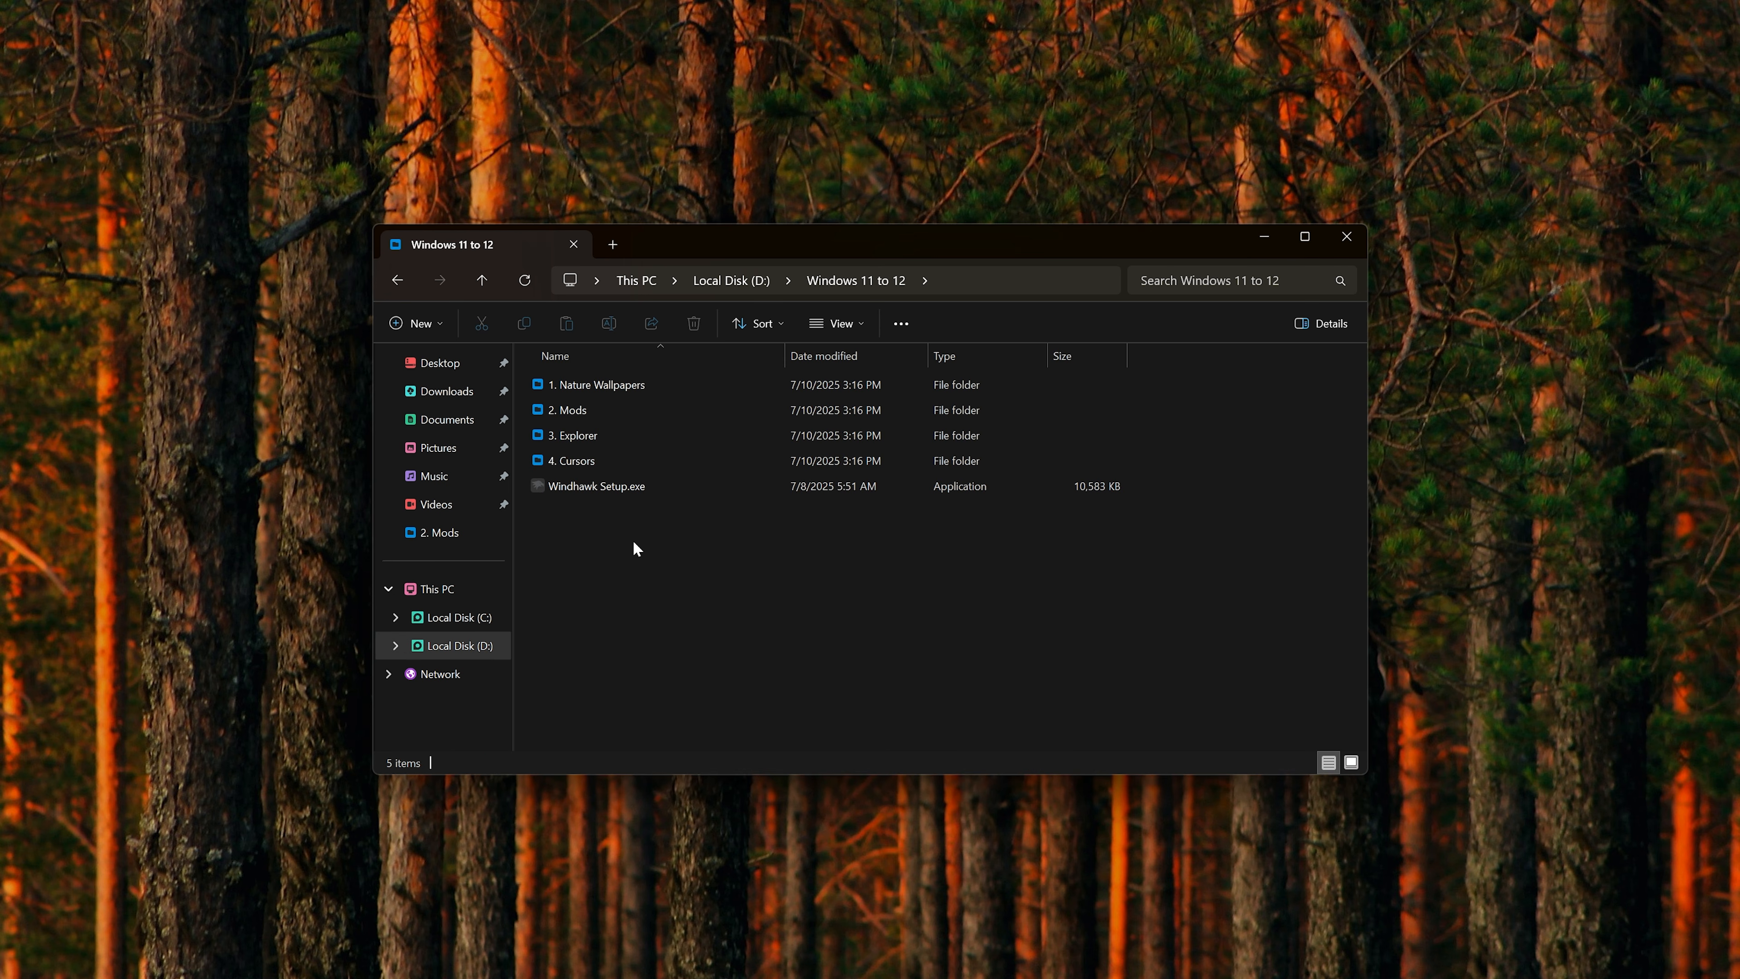
{"action": "double_click", "coordinate": [569, 434]}
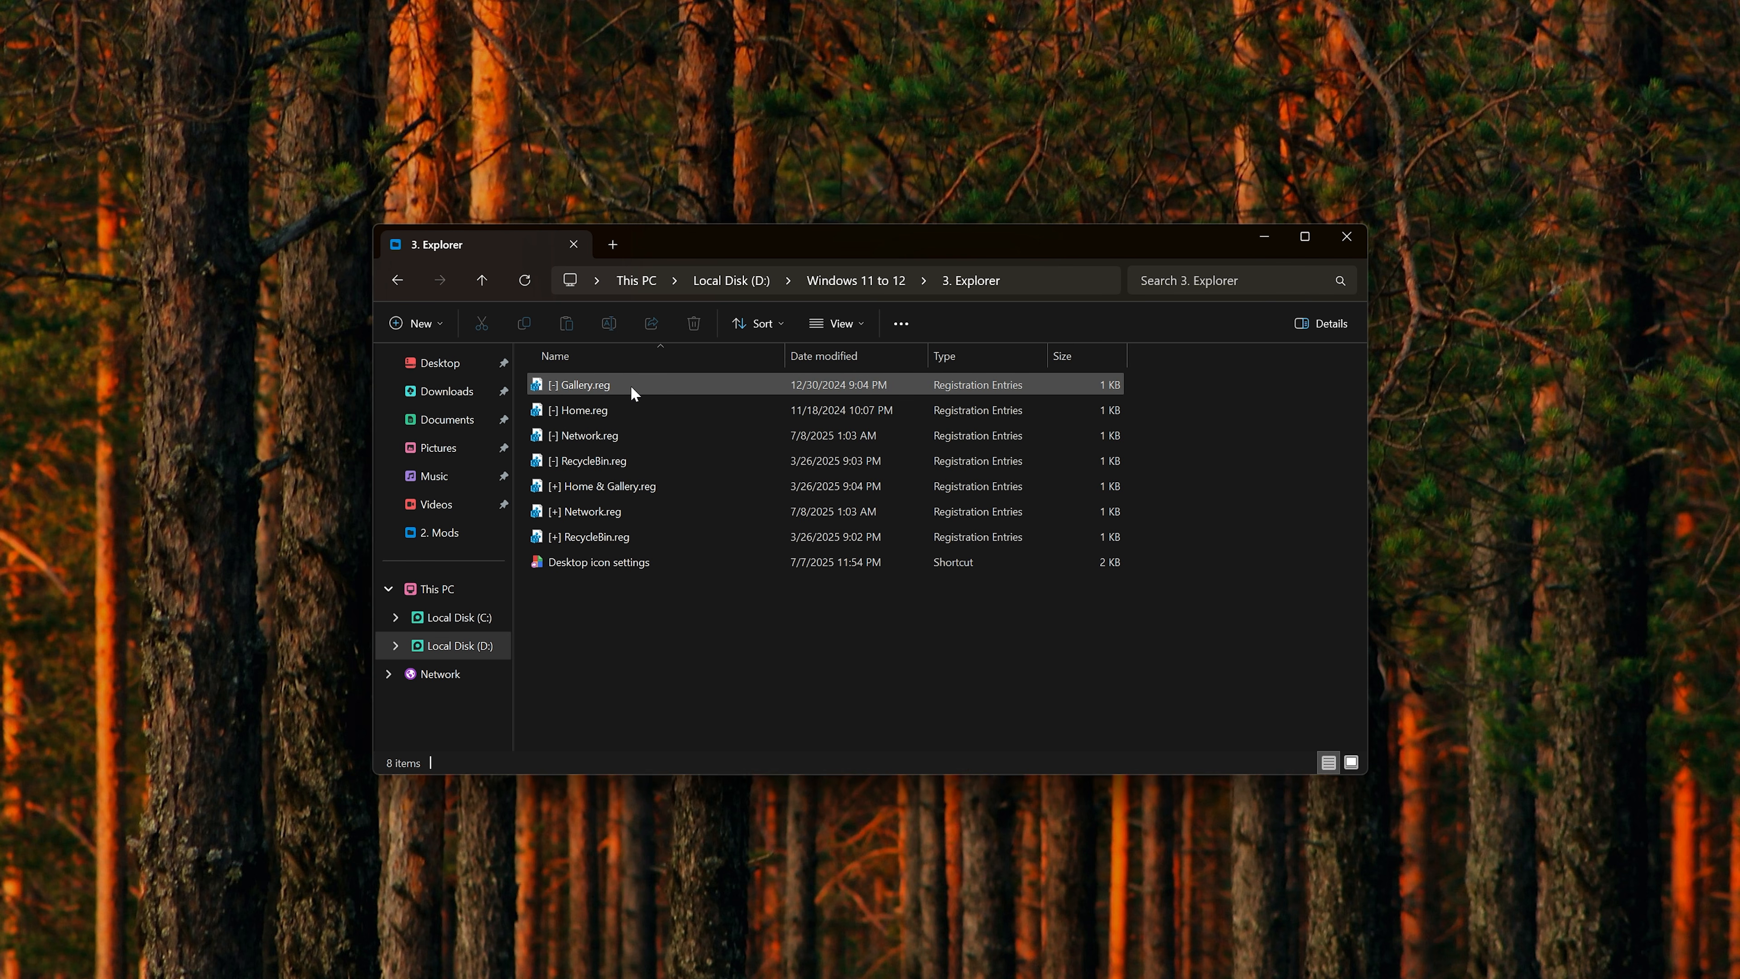
{"action": "double_click", "coordinate": [573, 435]}
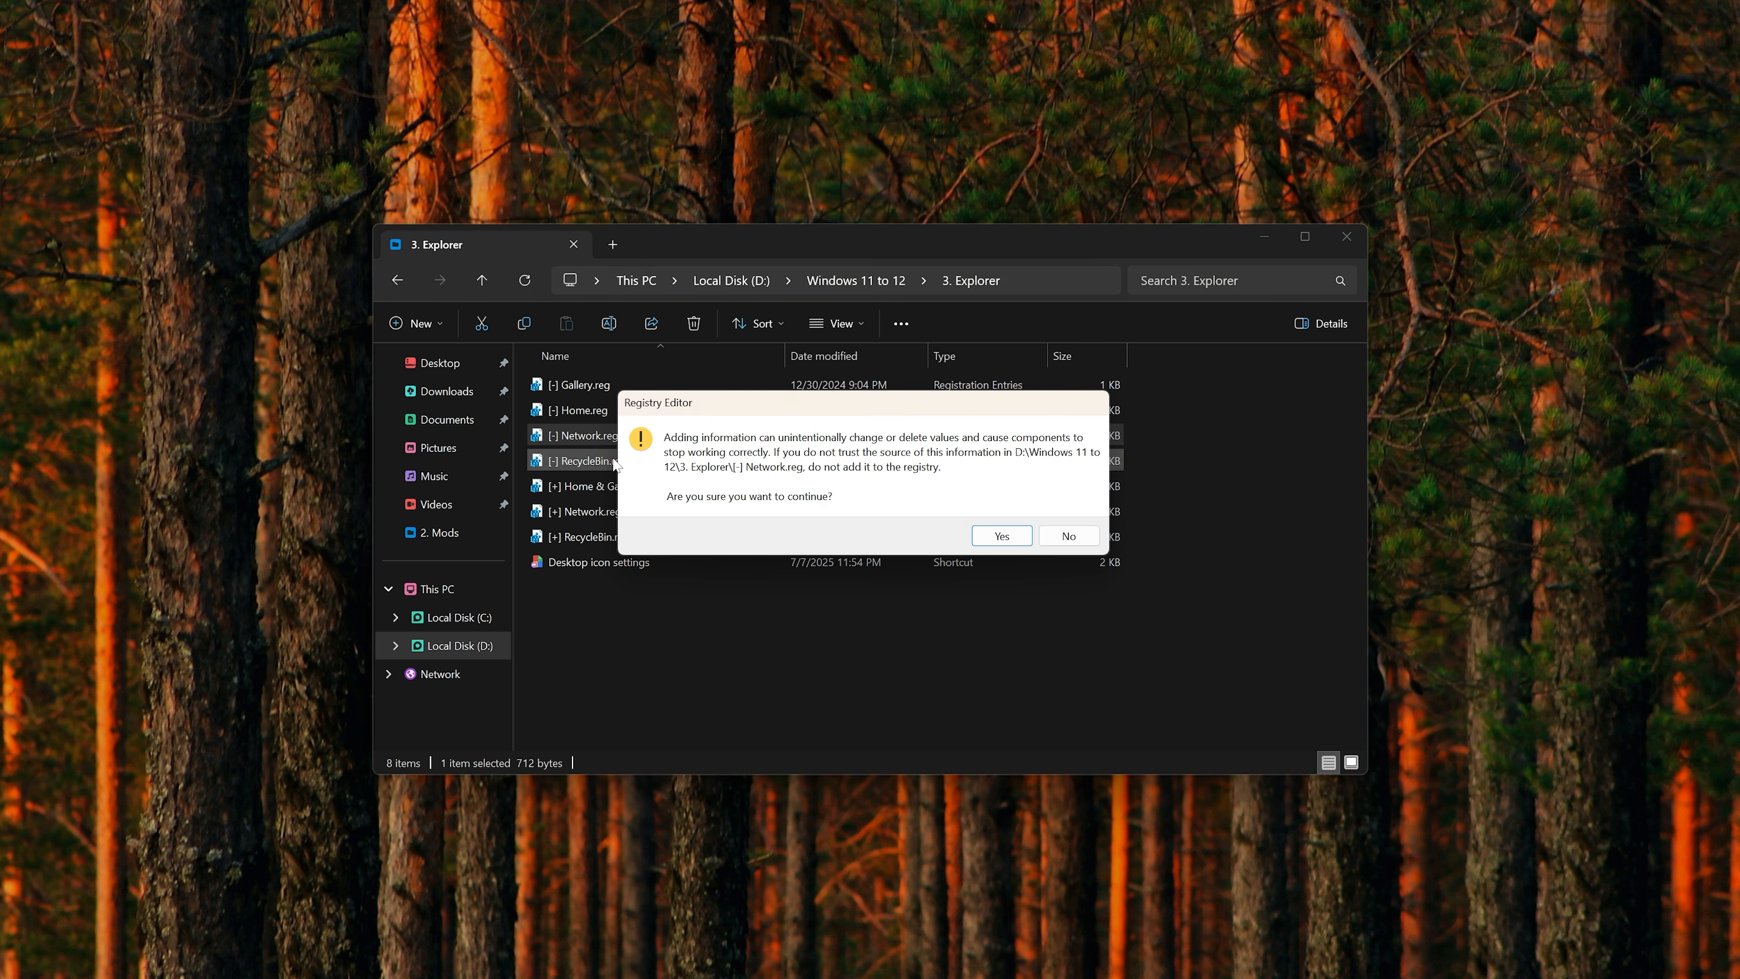
{"action": "left_click", "coordinate": [1000, 538]}
{"action": "left_click", "coordinate": [1059, 539]}
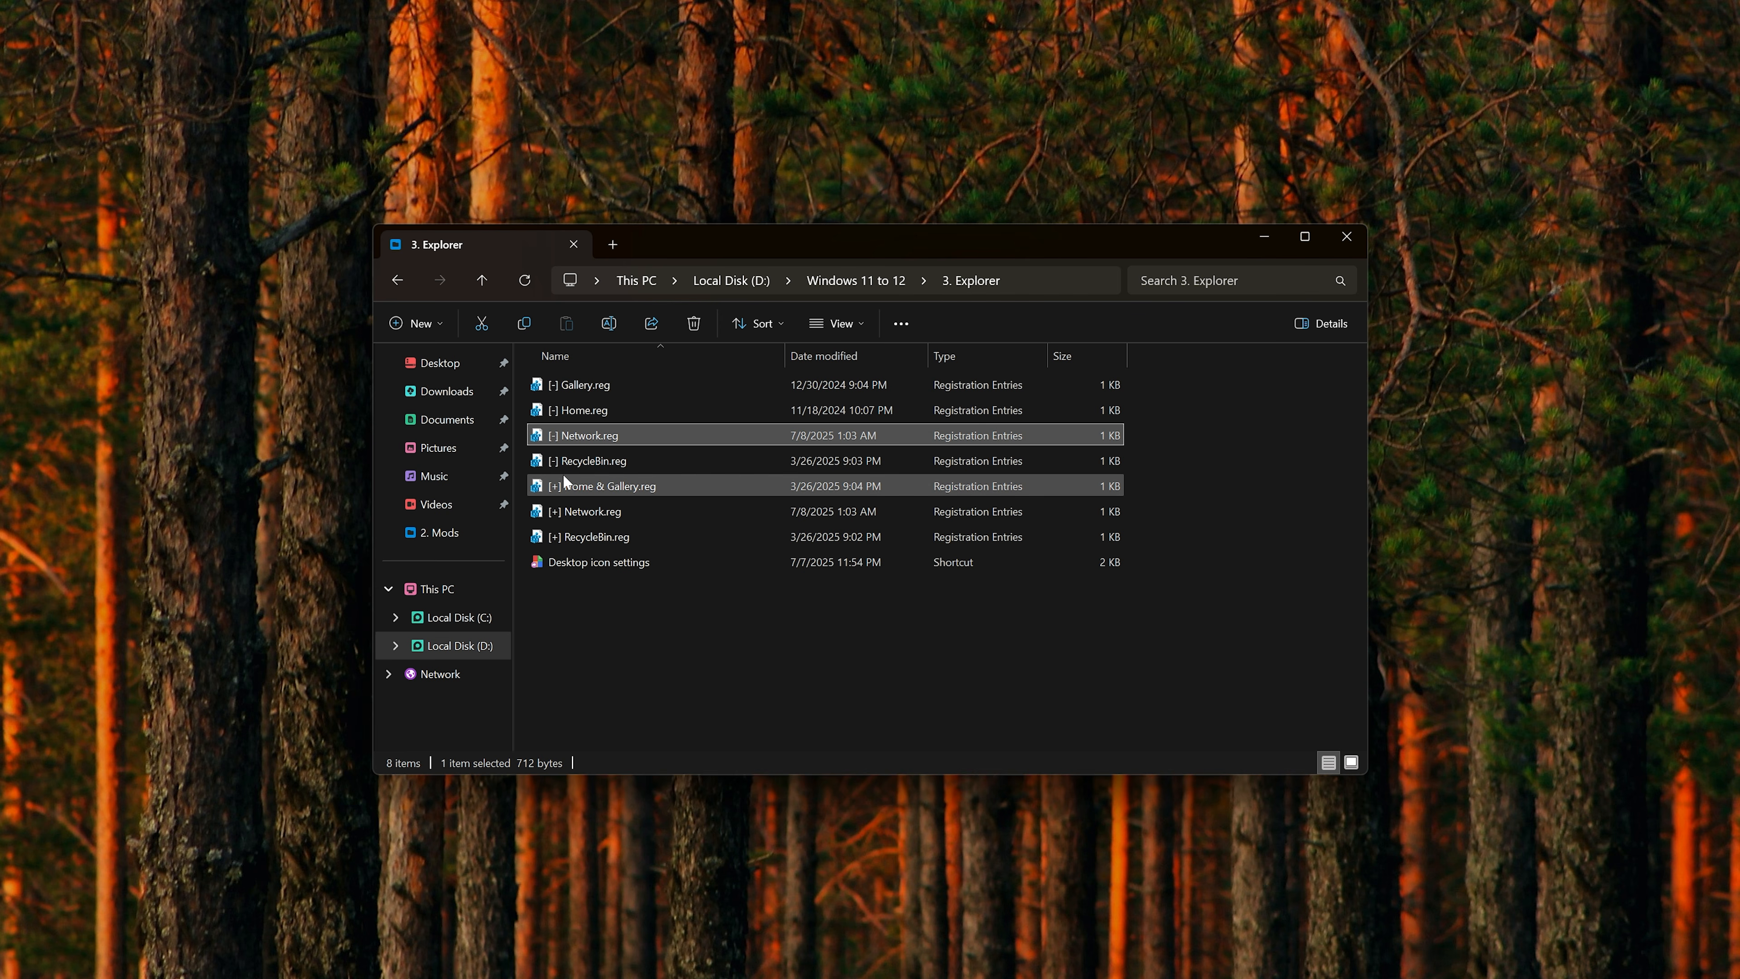
Merge [+] RecycleBin.reg into the registry and close the File Explorer window
{"action": "left_click", "coordinate": [621, 541]}
{"action": "double_click", "coordinate": [622, 541]}
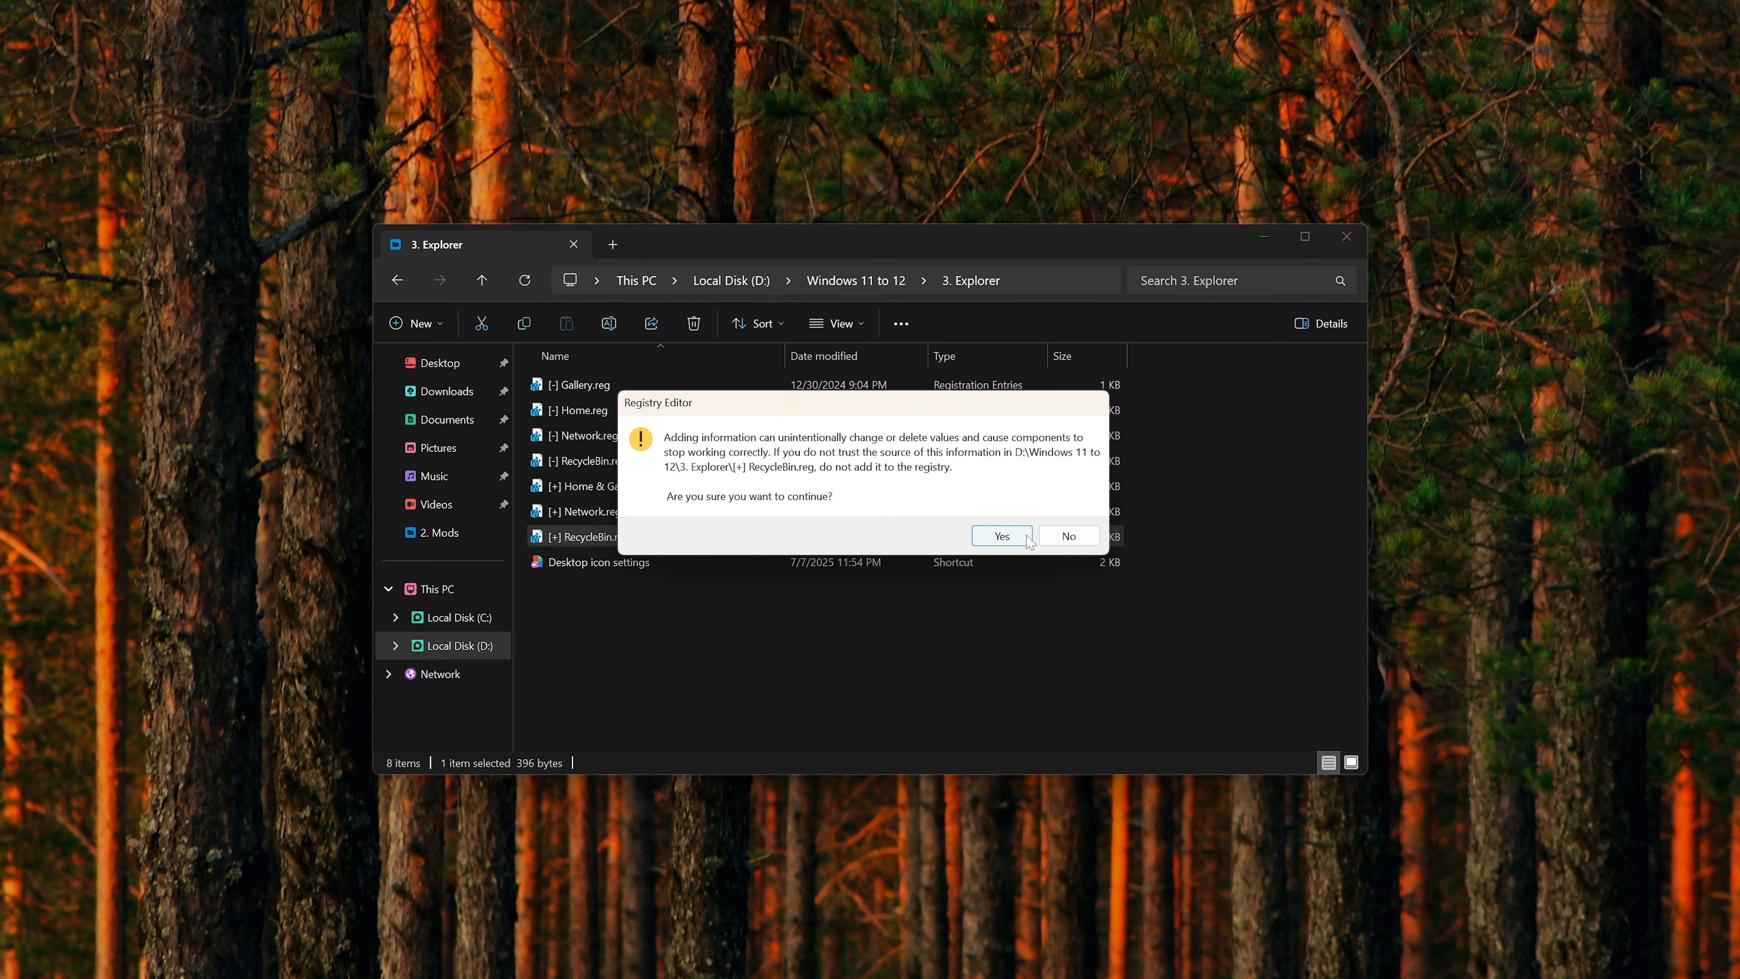
{"action": "left_click", "coordinate": [1000, 538]}
{"action": "left_click", "coordinate": [1062, 539]}
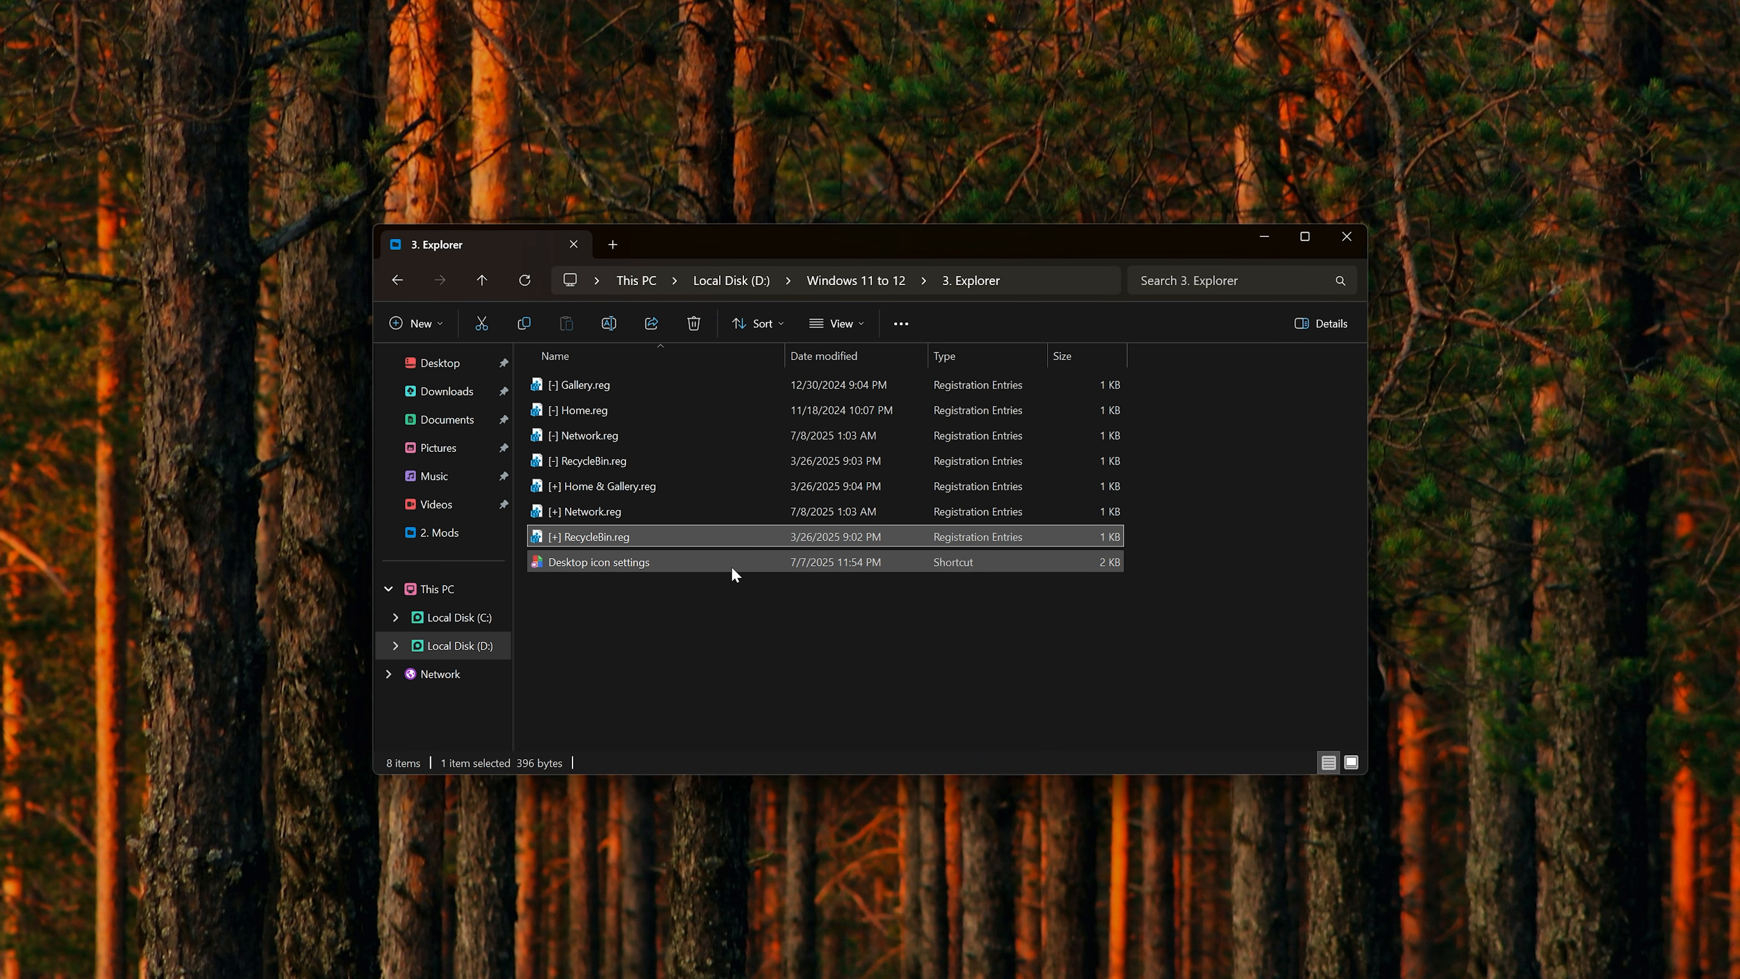
{"action": "left_click", "coordinate": [1347, 237]}
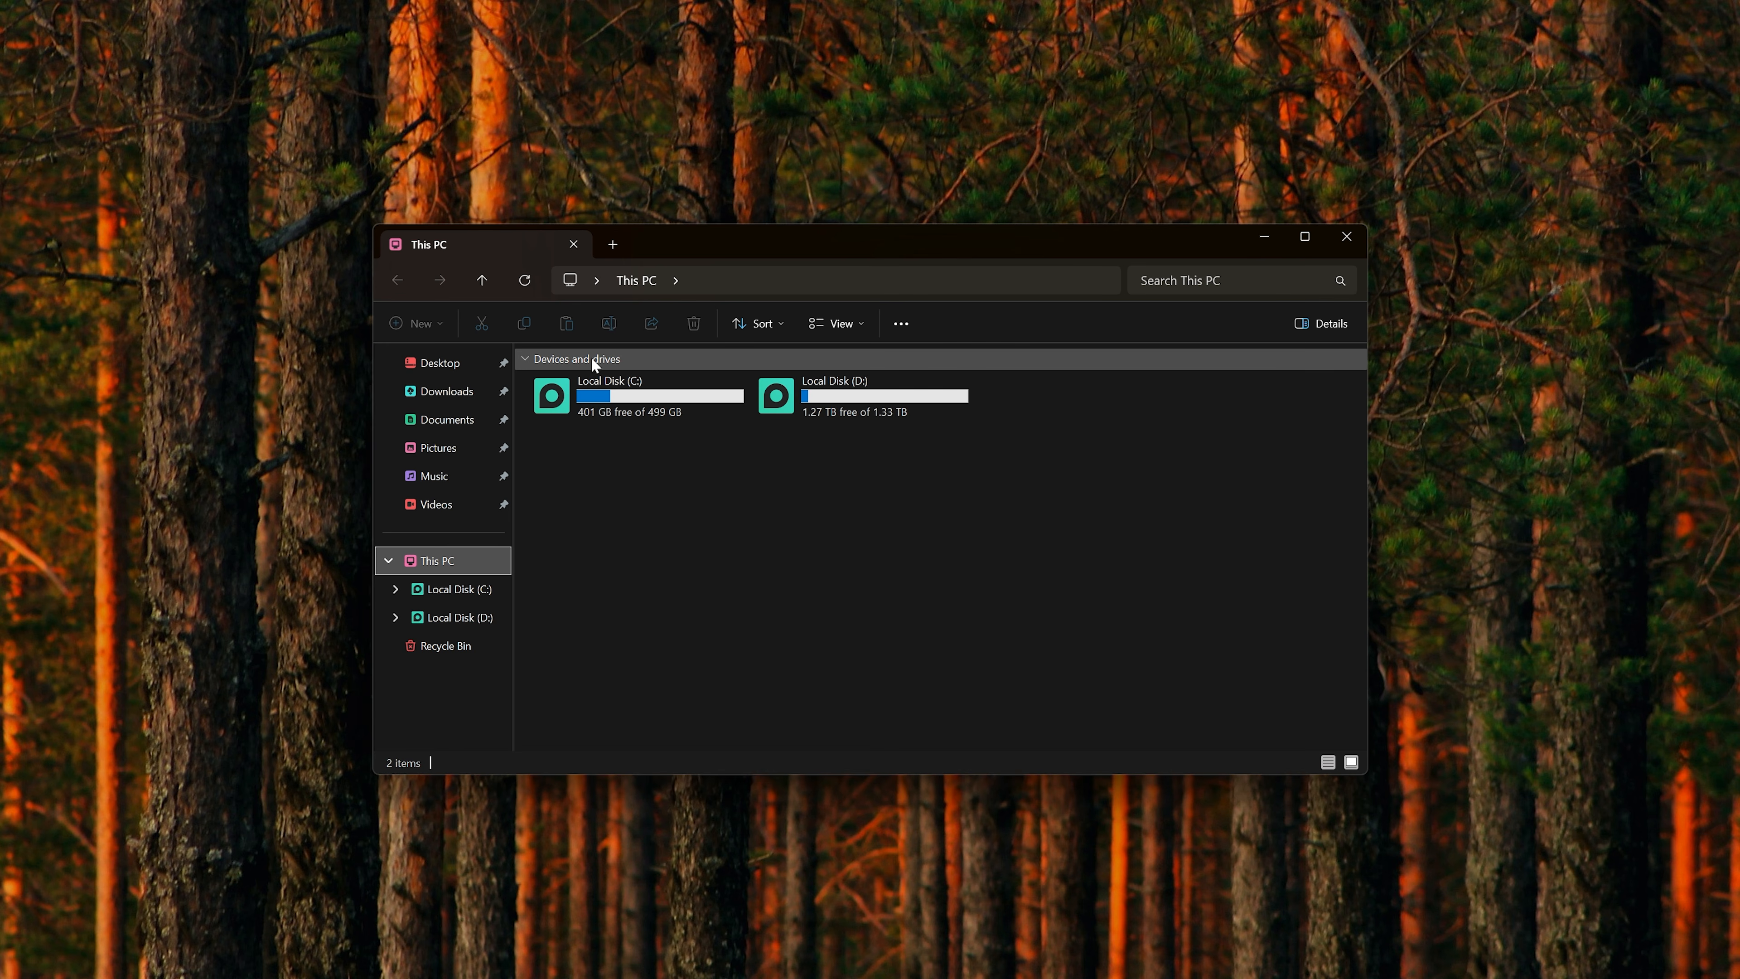
Turn off grouping of the drives in This PC by setting Group by to (None)
{"action": "right_click", "coordinate": [691, 475]}
{"action": "mouse_move", "coordinate": [755, 553]}
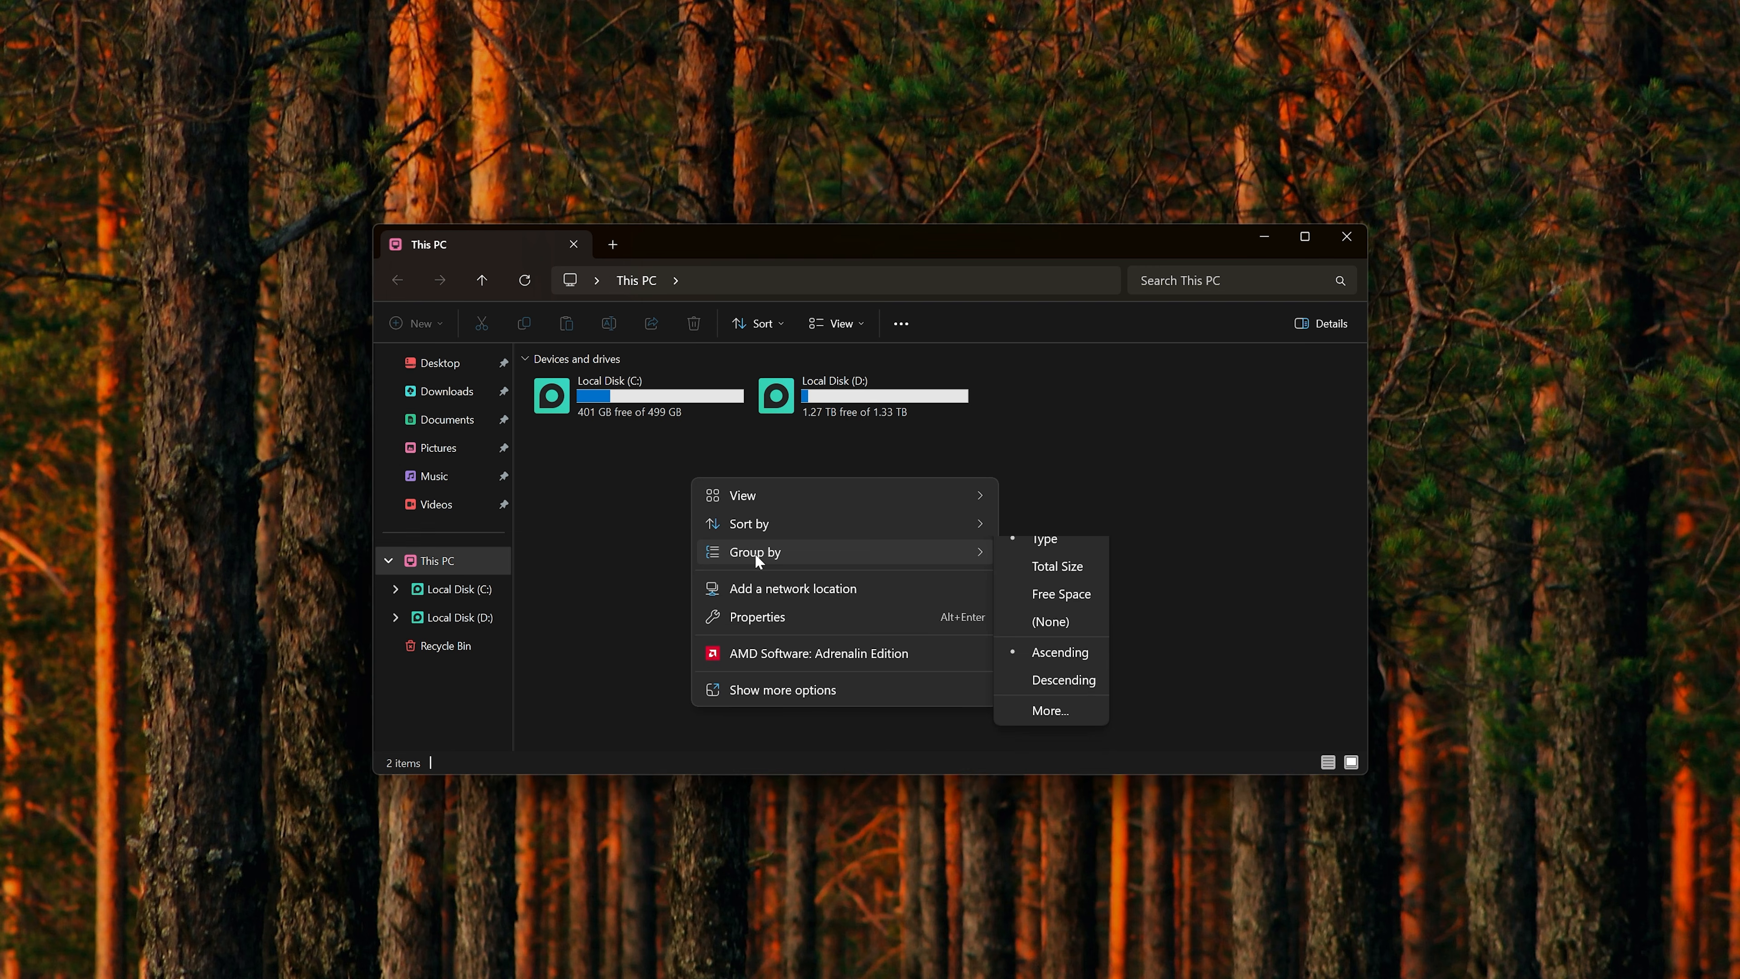
{"action": "left_click", "coordinate": [1063, 665]}
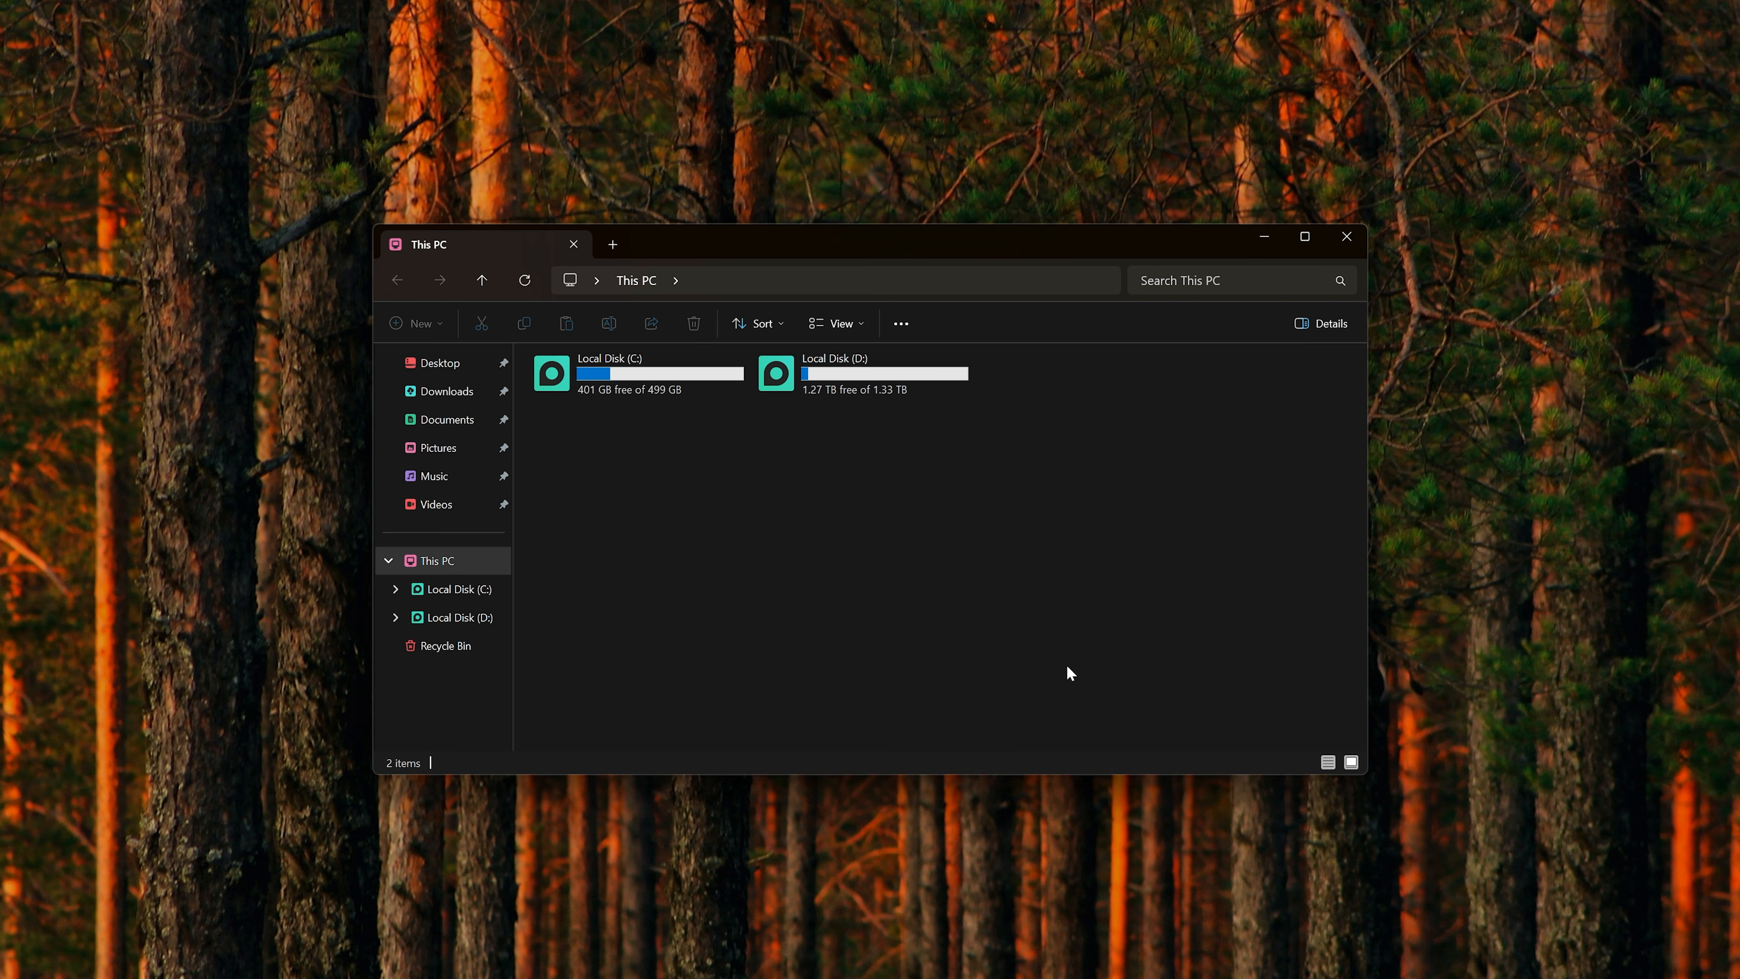
Open the 4. Cursors folder inside Windows 11 to 12 on Local Disk (D:)
{"action": "double_click", "coordinate": [850, 389]}
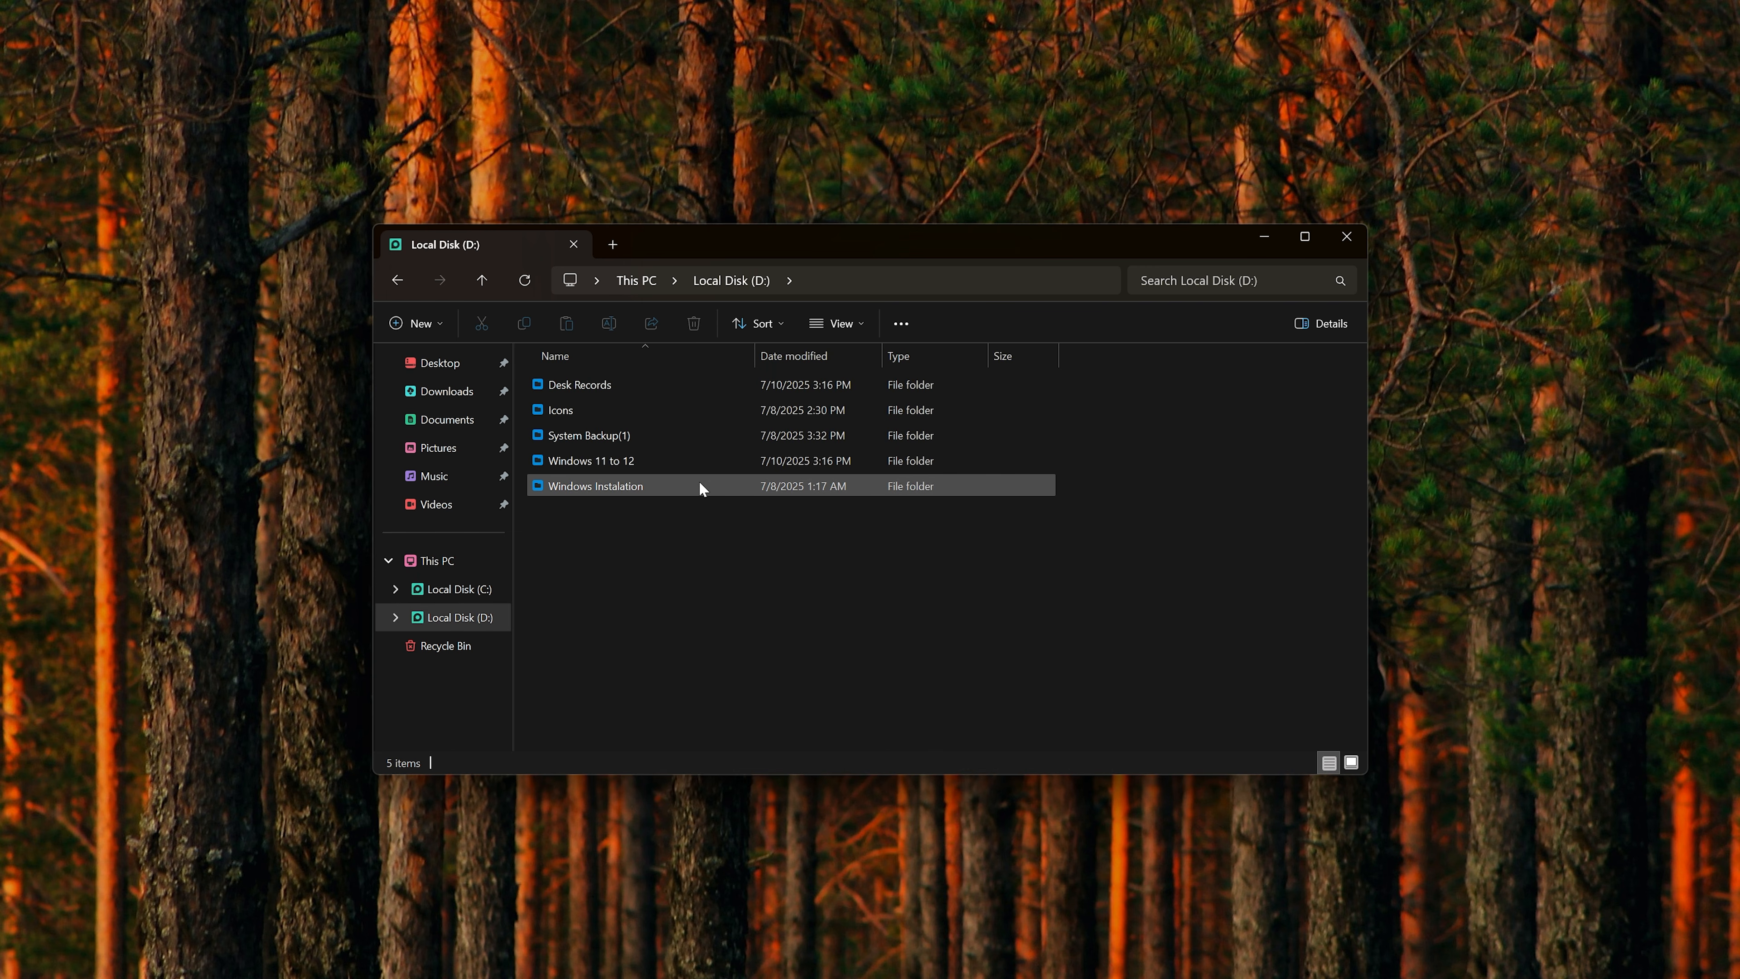
{"action": "double_click", "coordinate": [664, 465]}
{"action": "double_click", "coordinate": [589, 462]}
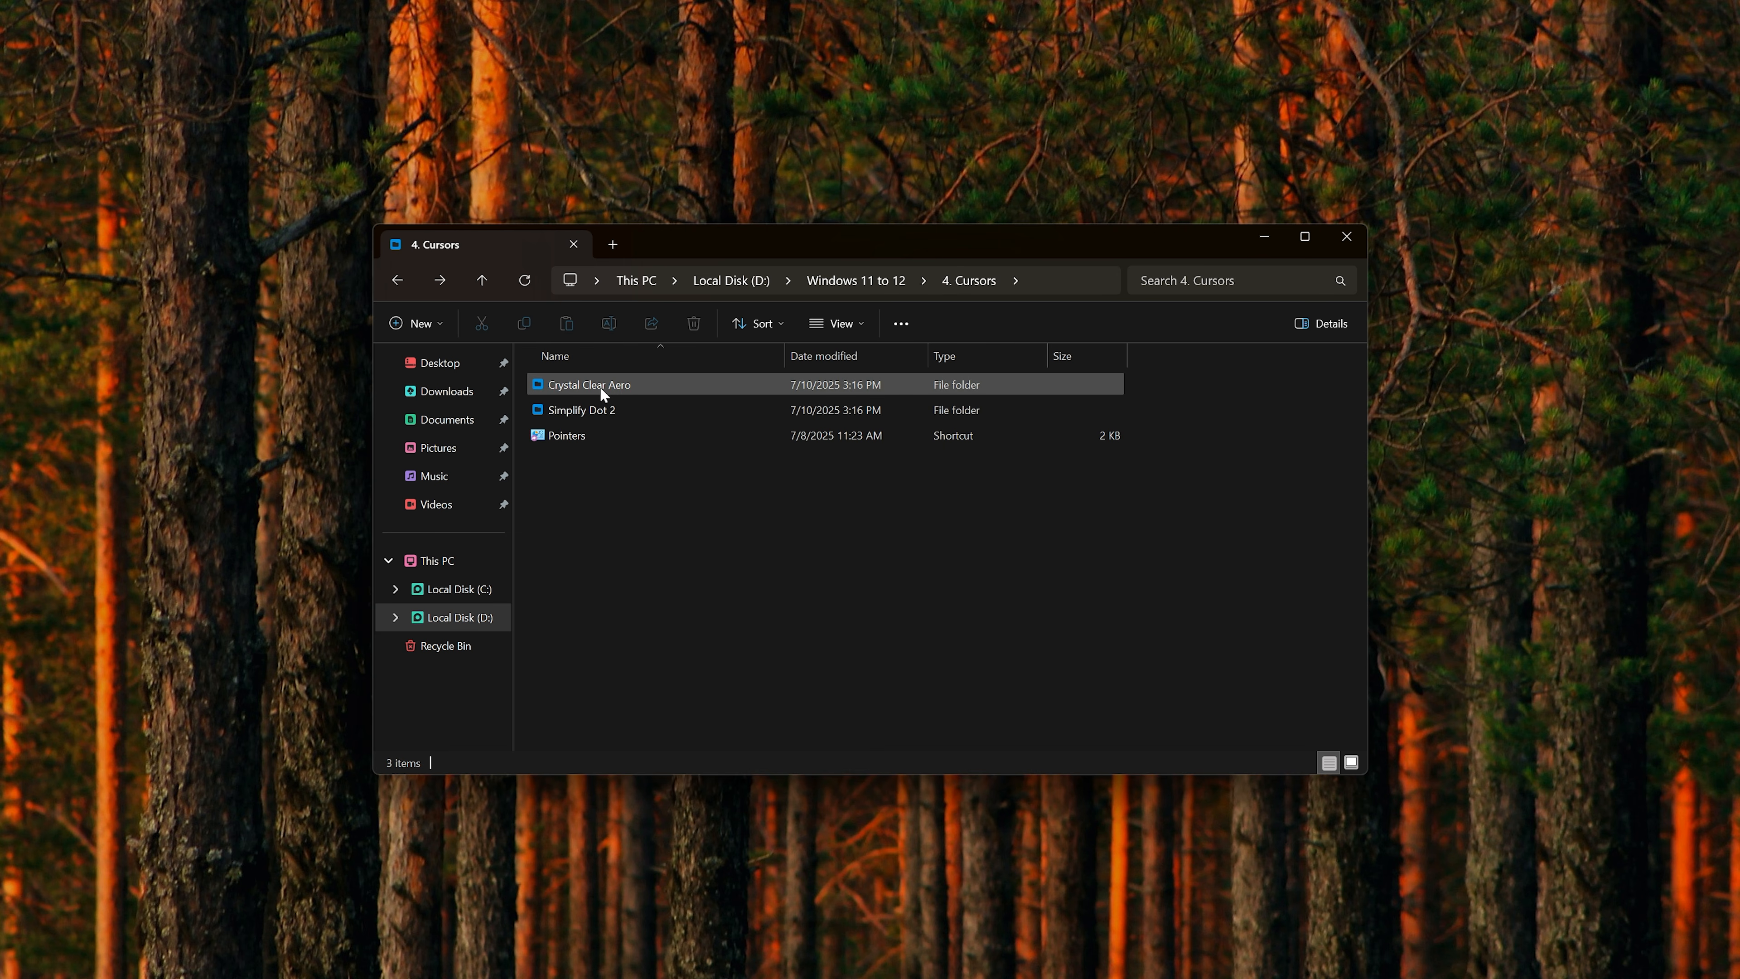
View the cursor preview images Crystal Clear Aero.jpg and Simplify Dot 2.jpg in their respective folders
{"action": "double_click", "coordinate": [601, 386]}
{"action": "double_click", "coordinate": [570, 436]}
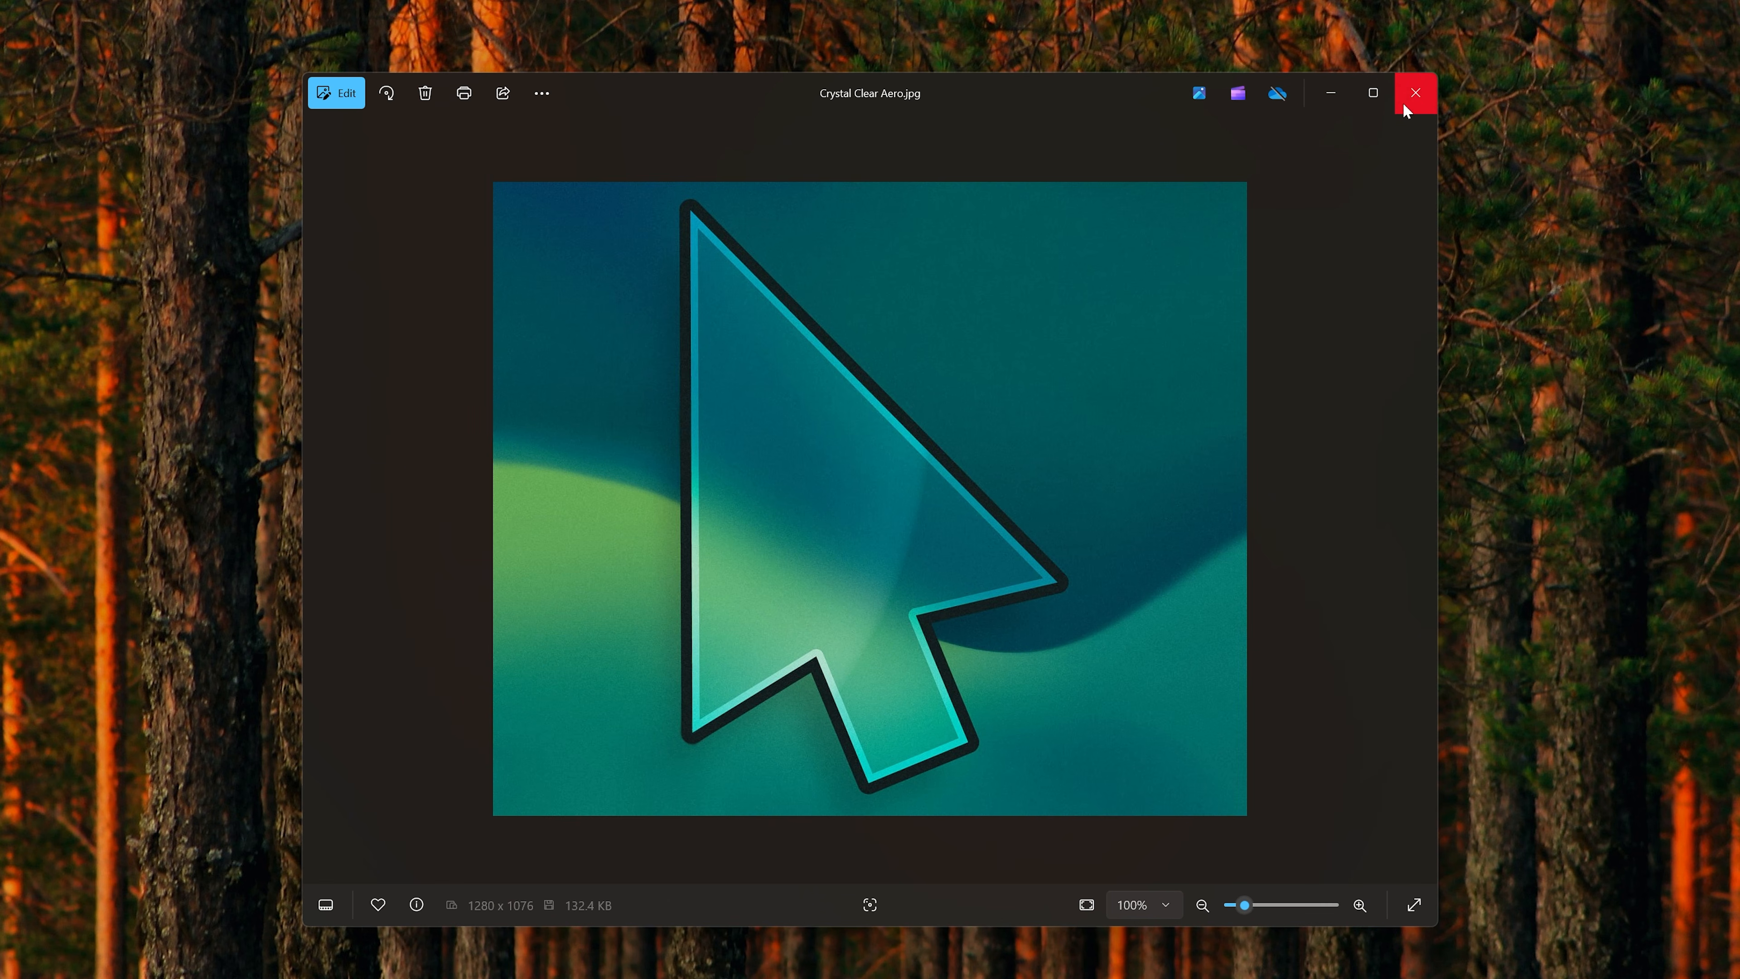
{"action": "left_click", "coordinate": [1415, 92]}
{"action": "key", "text": "BackSpace"}
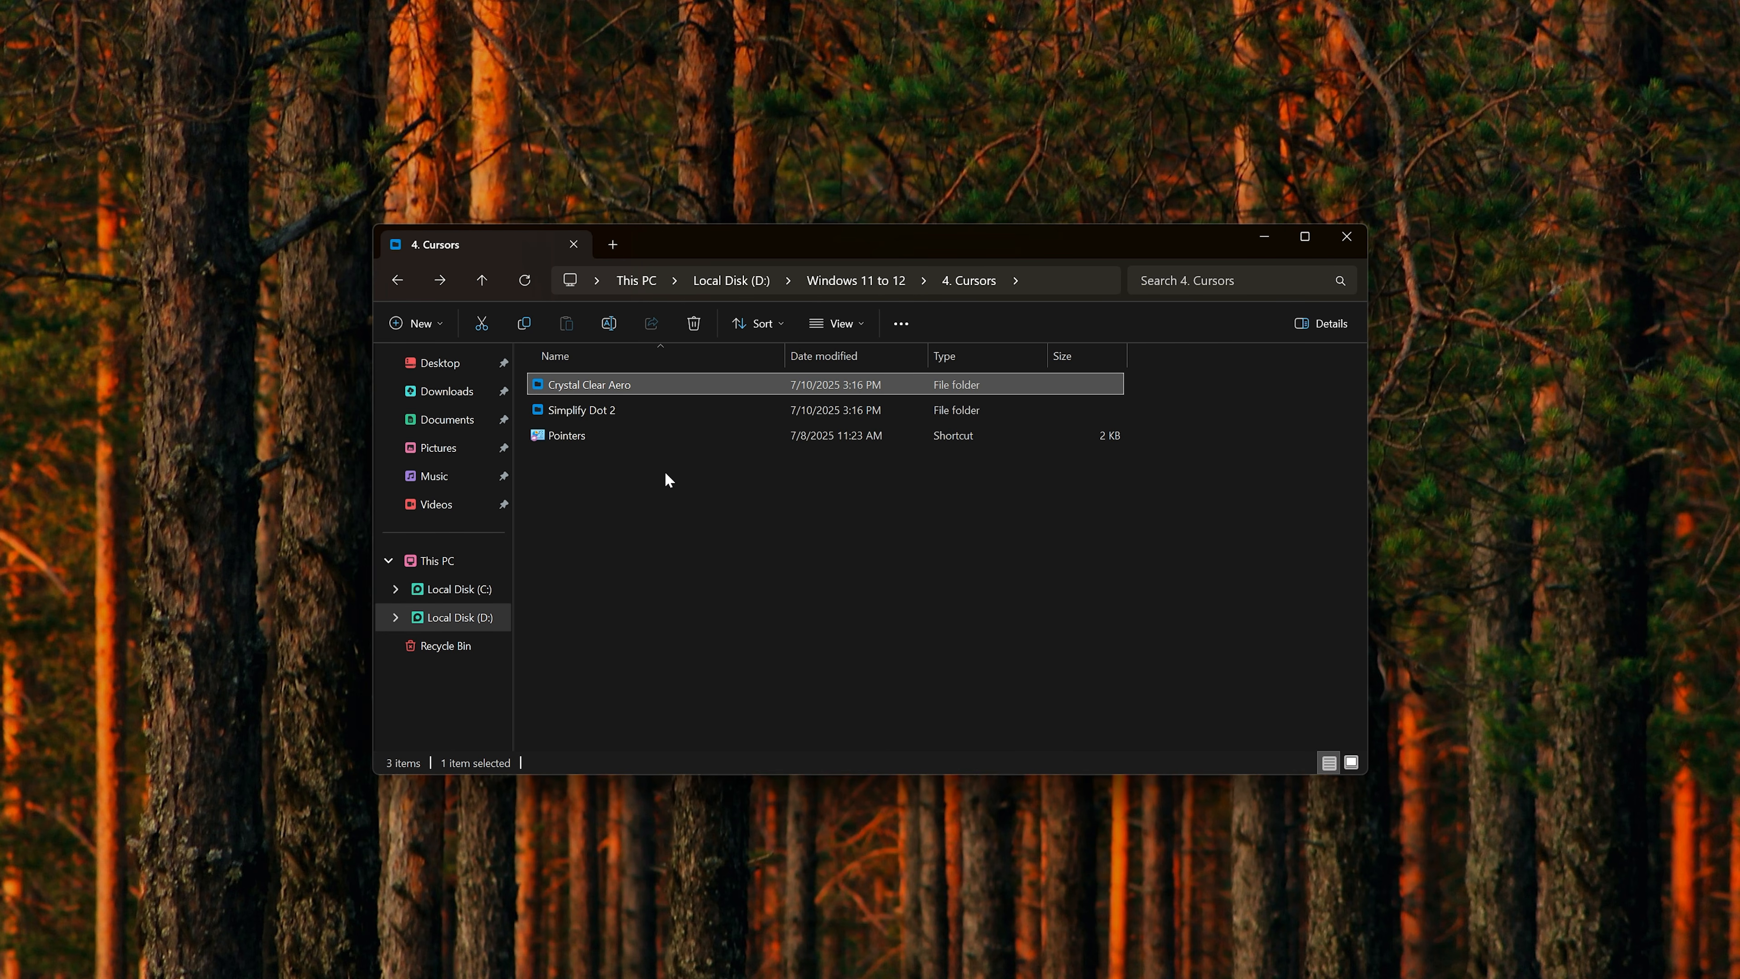
{"action": "double_click", "coordinate": [611, 412]}
{"action": "left_click", "coordinate": [574, 439]}
{"action": "double_click", "coordinate": [574, 439]}
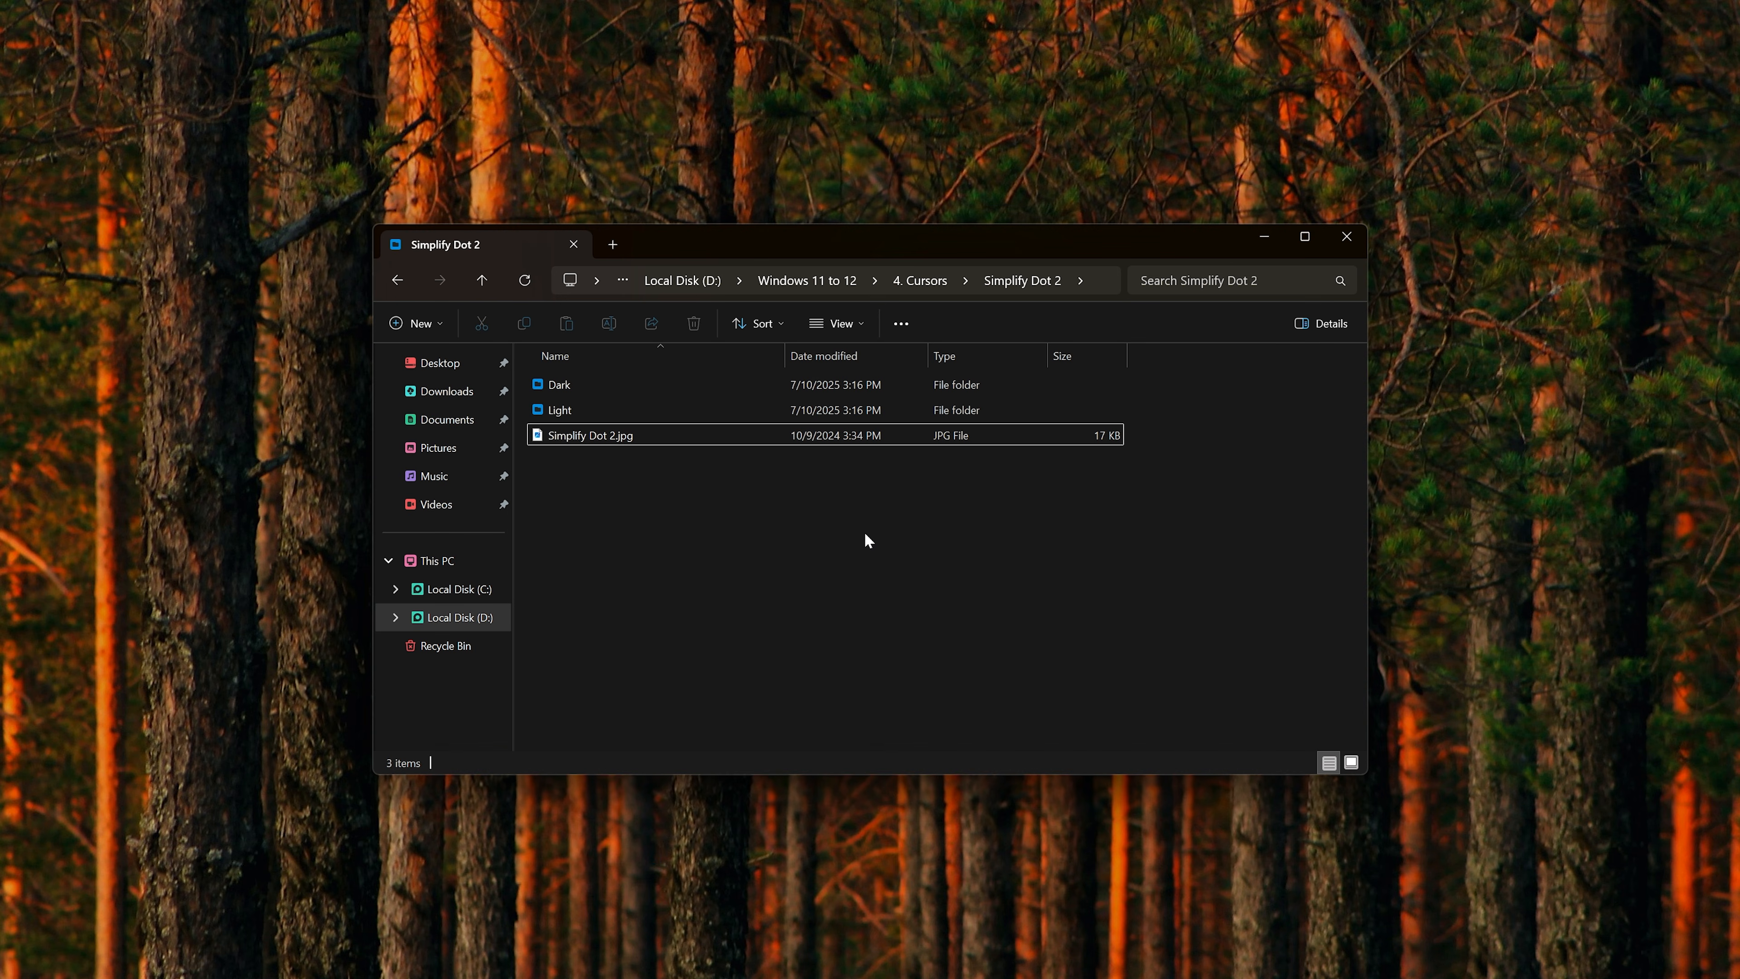
Install the light Simplify Dot 2 cursors from _install.inf in the Light folder
{"action": "double_click", "coordinate": [620, 410]}
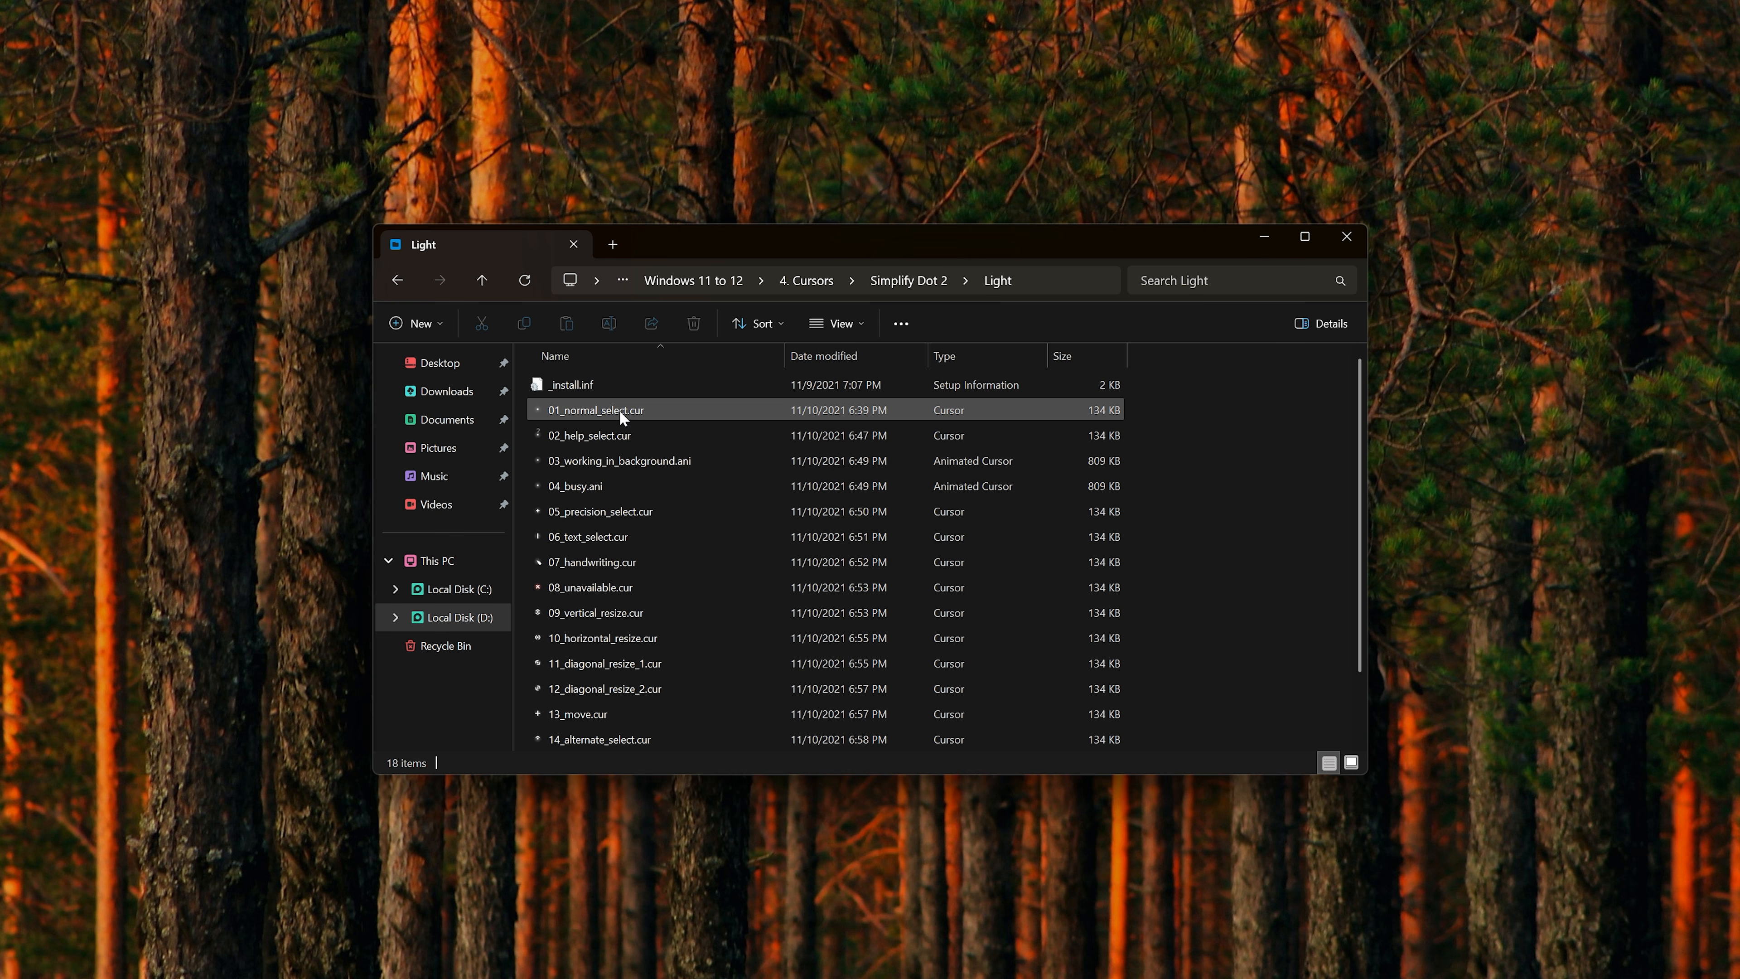
{"action": "right_click", "coordinate": [563, 388]}
{"action": "left_click", "coordinate": [609, 543]}
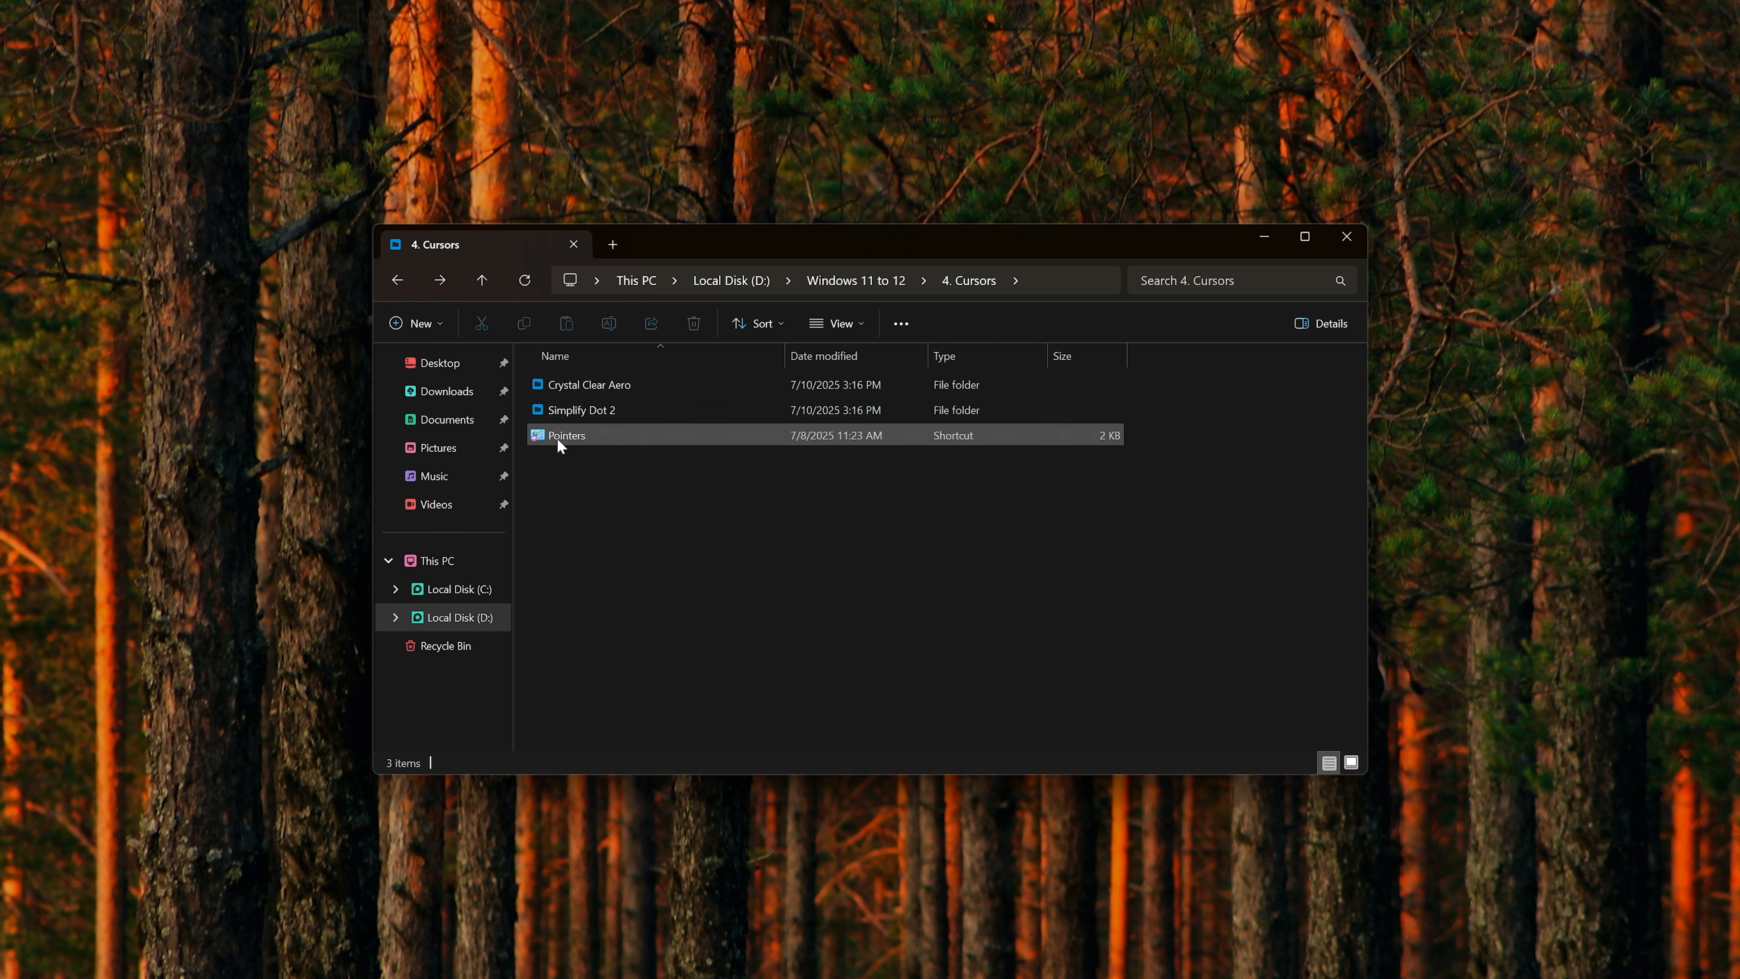
Open the Pointers shortcut in the 4. Cursors folder and apply the Simplify Dot 2 Light pointer scheme
{"action": "double_click", "coordinate": [605, 436]}
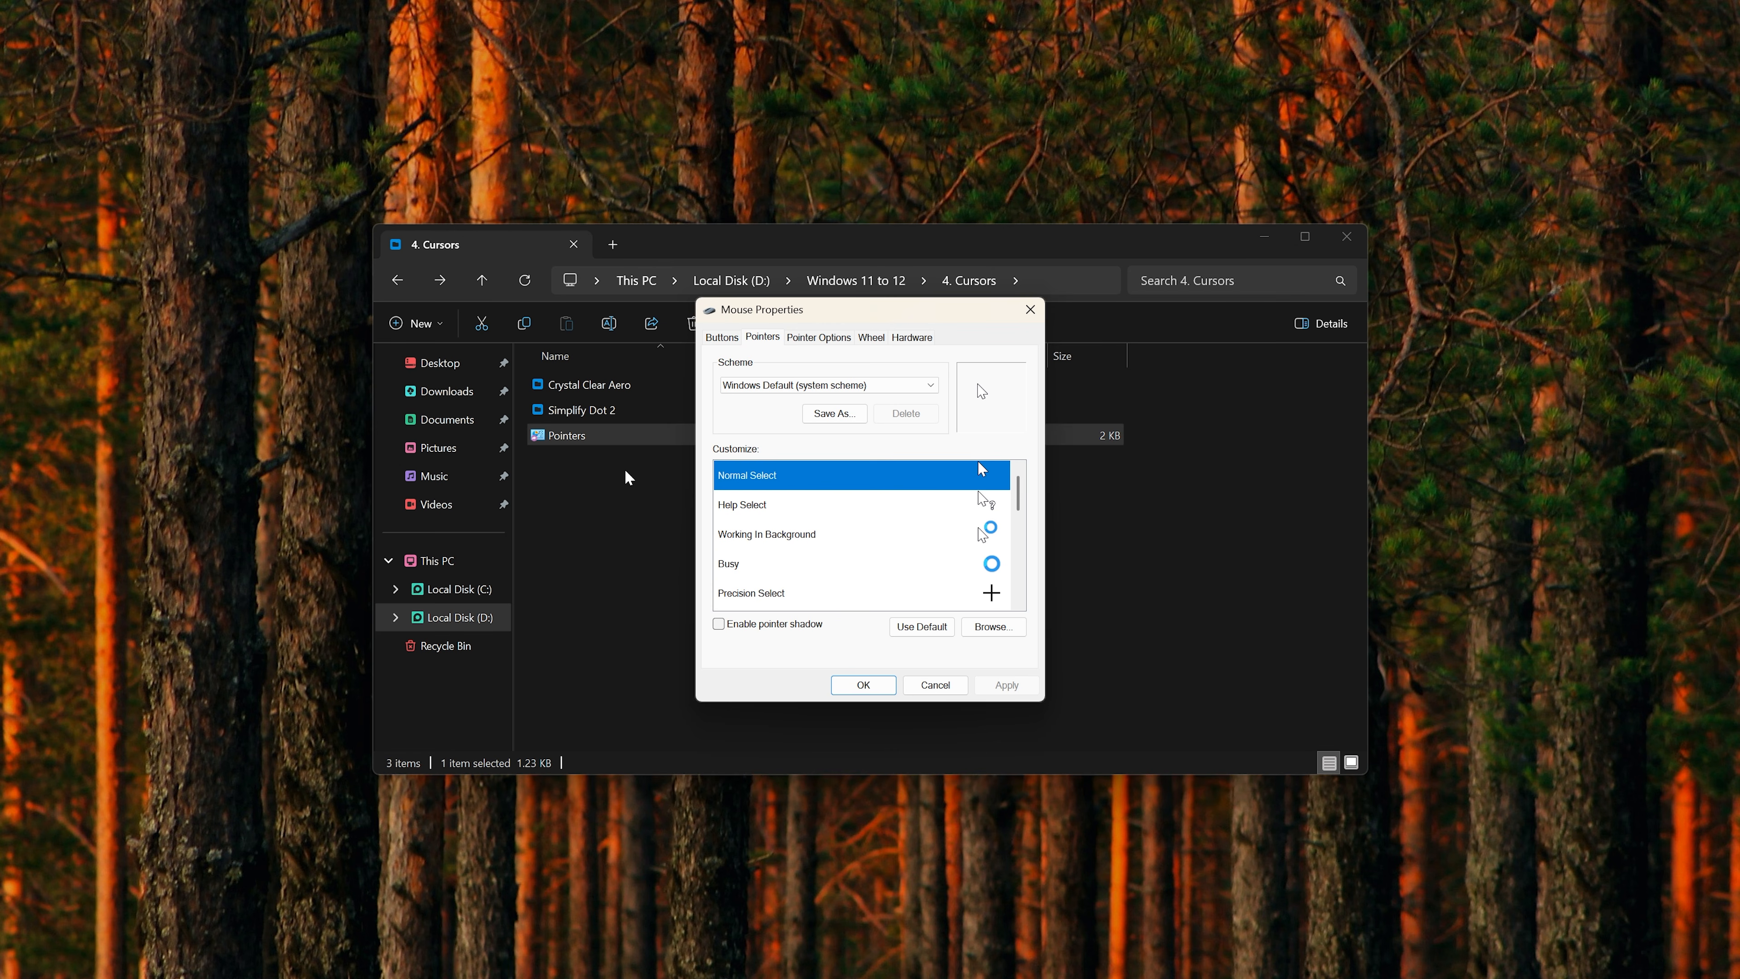
{"action": "left_click", "coordinate": [784, 385]}
{"action": "left_click", "coordinate": [764, 424]}
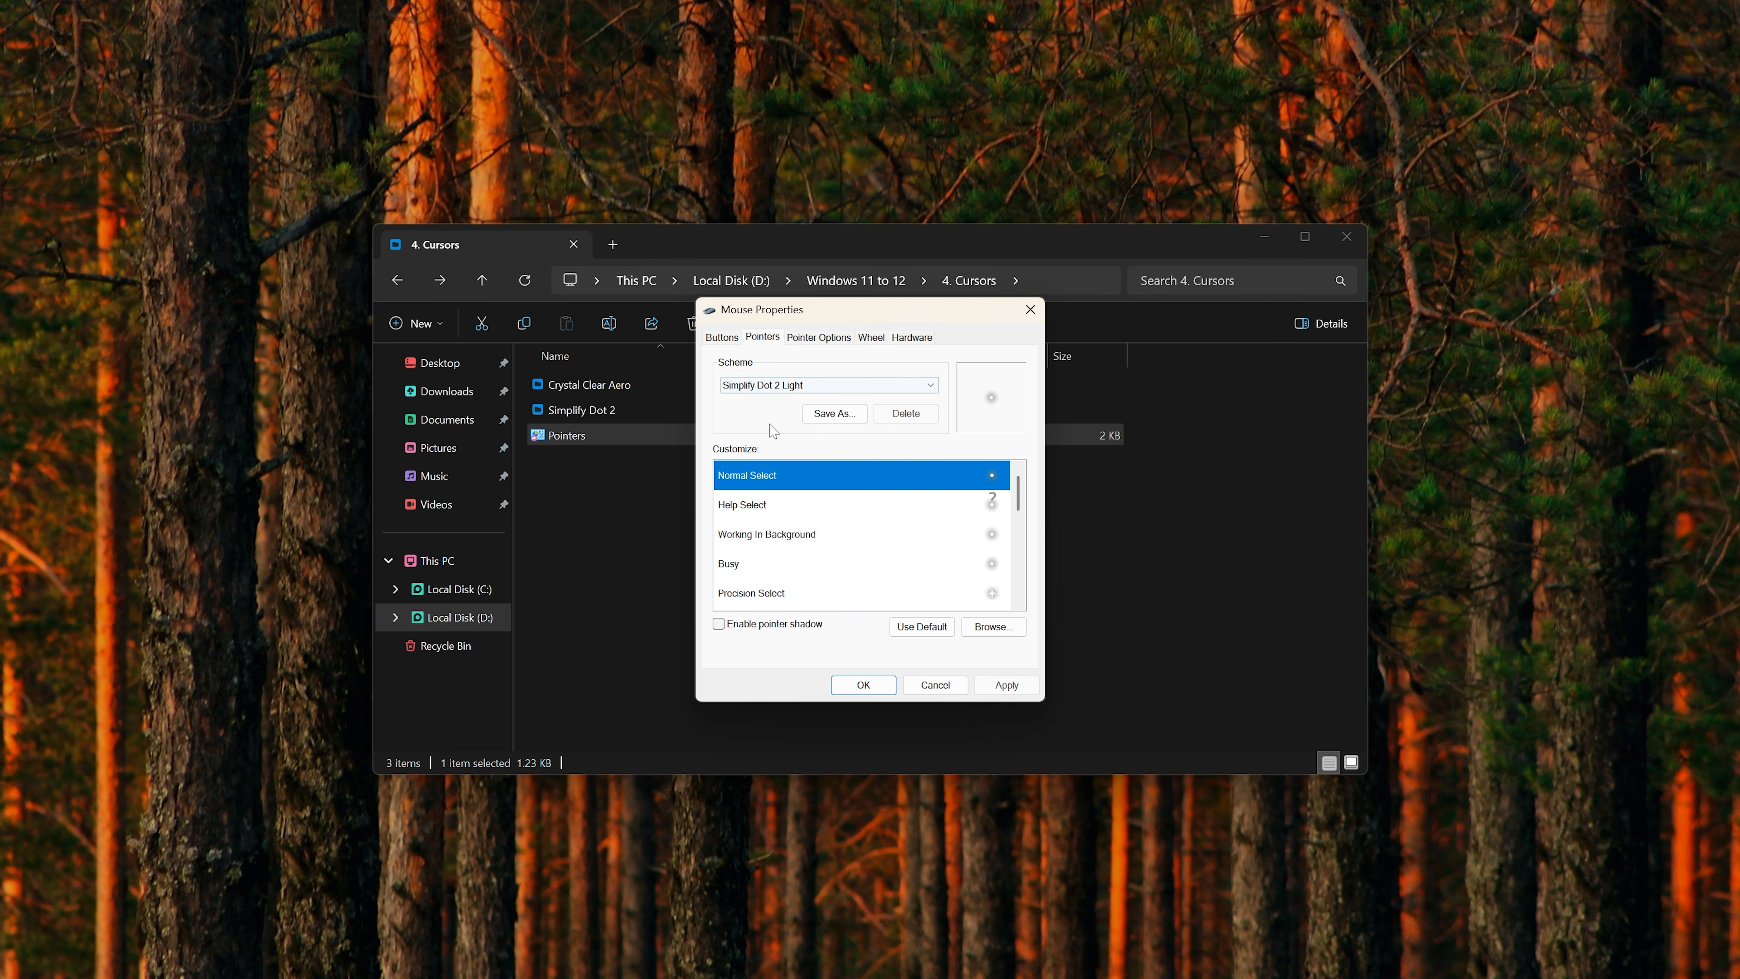
{"action": "left_click", "coordinate": [1013, 686]}
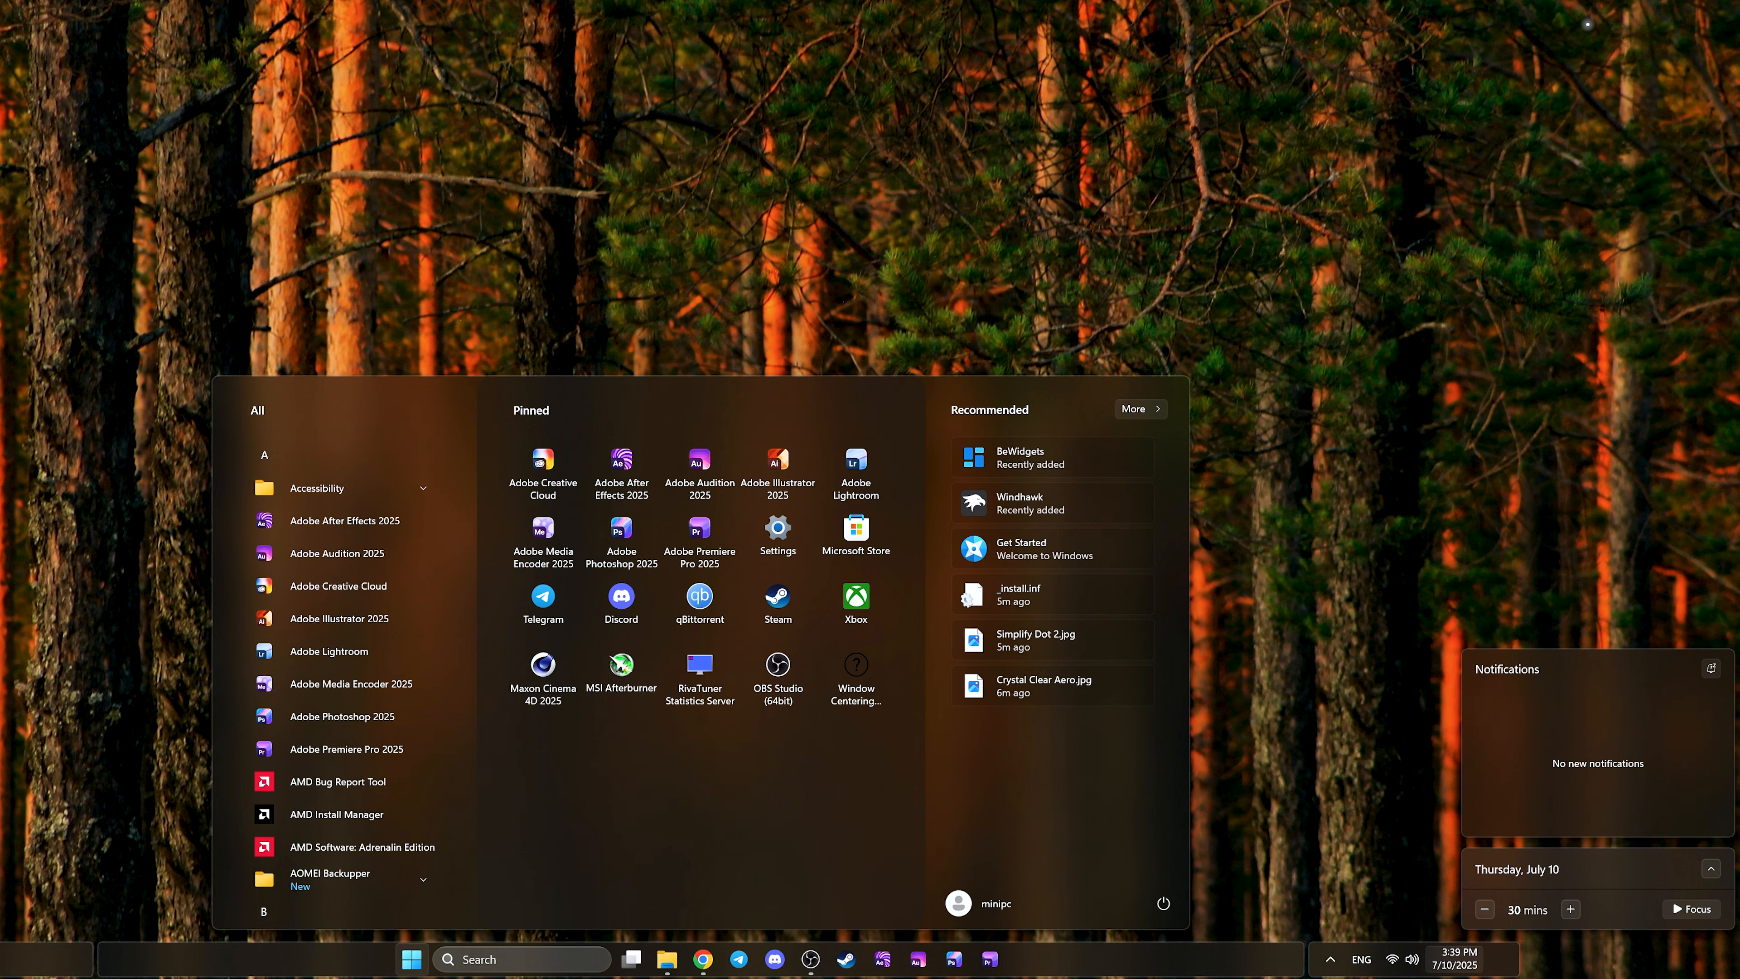